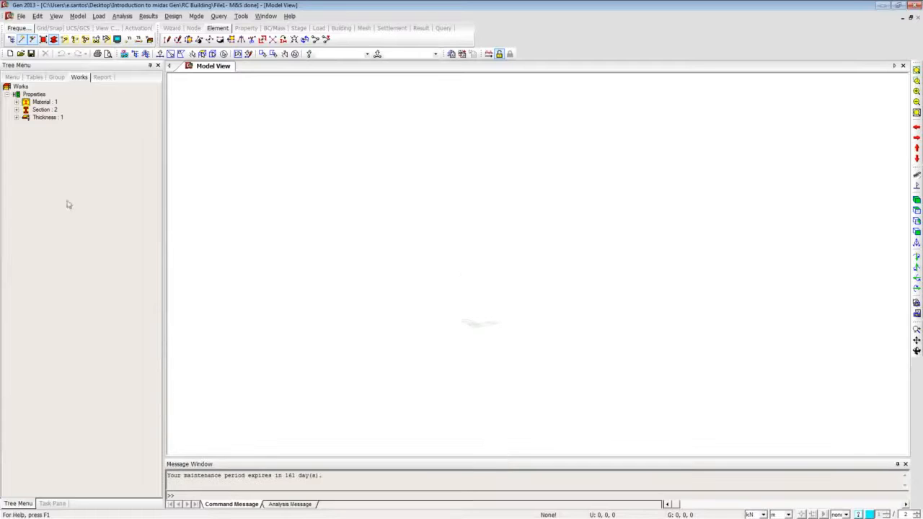
Narrow the tree pane to give the model view more width
{"action": "left_click_drag", "start_coordinate": [163, 202], "coordinate": [123, 204]}
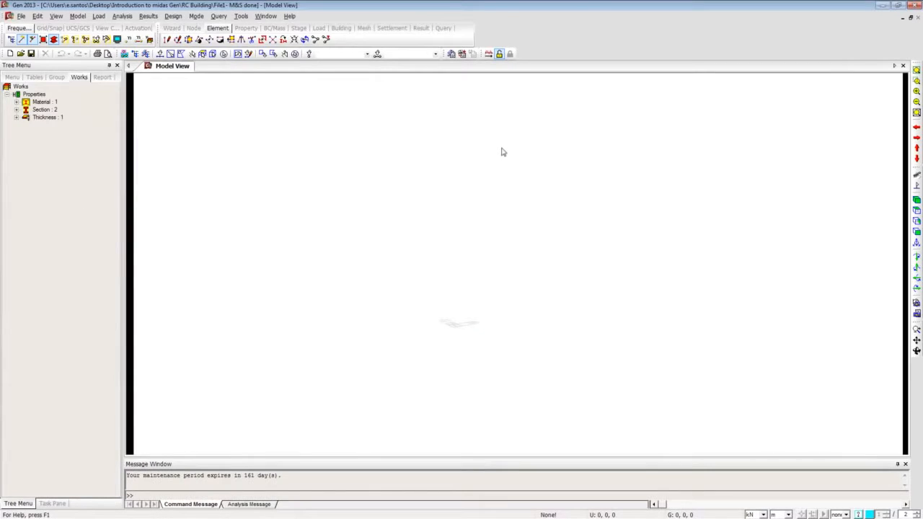
{"action": "left_click", "coordinate": [21, 16]}
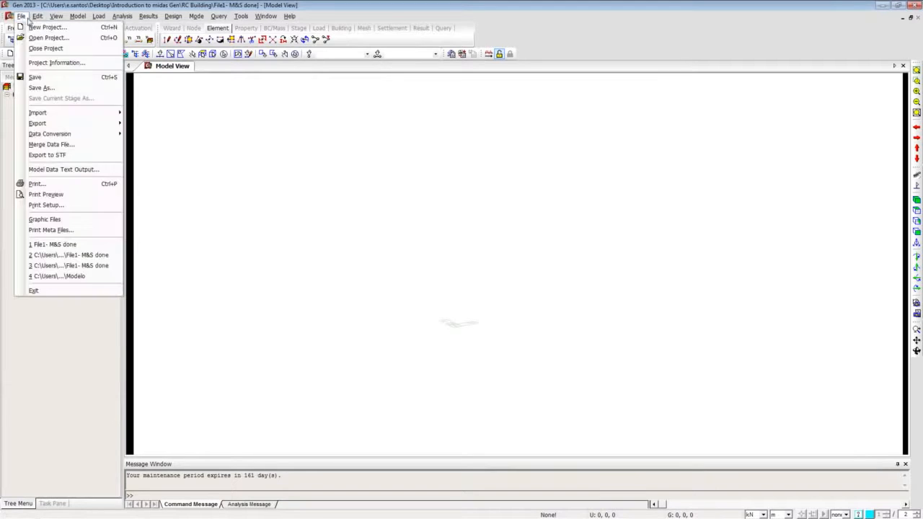
{"action": "mouse_move", "coordinate": [34, 19]}
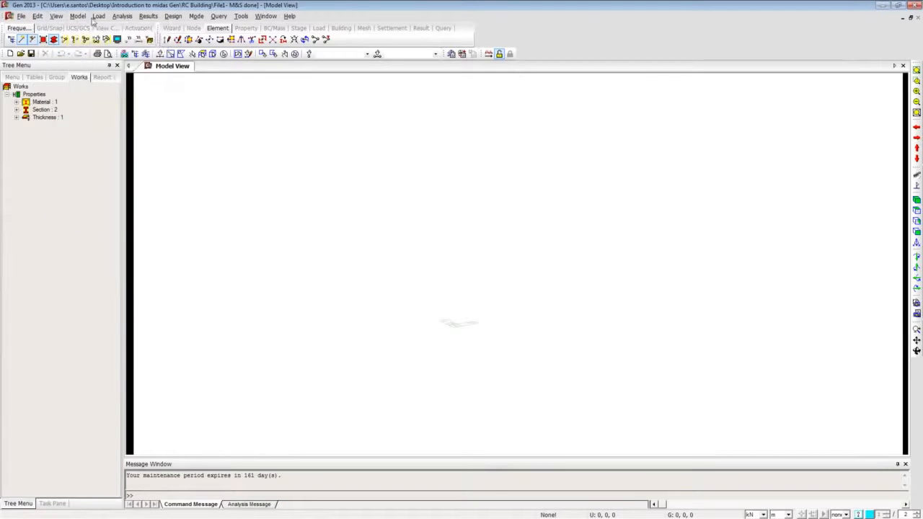
{"action": "mouse_move", "coordinate": [157, 18]}
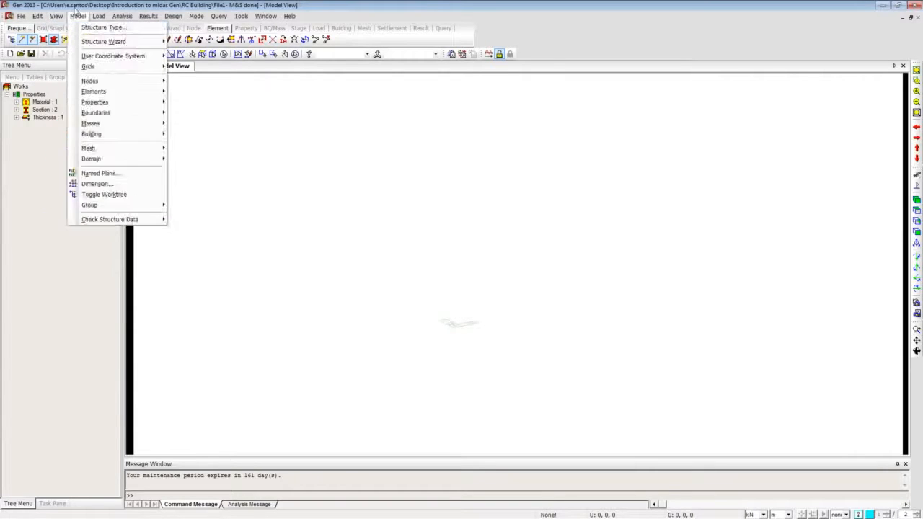
{"action": "left_click", "coordinate": [75, 9]}
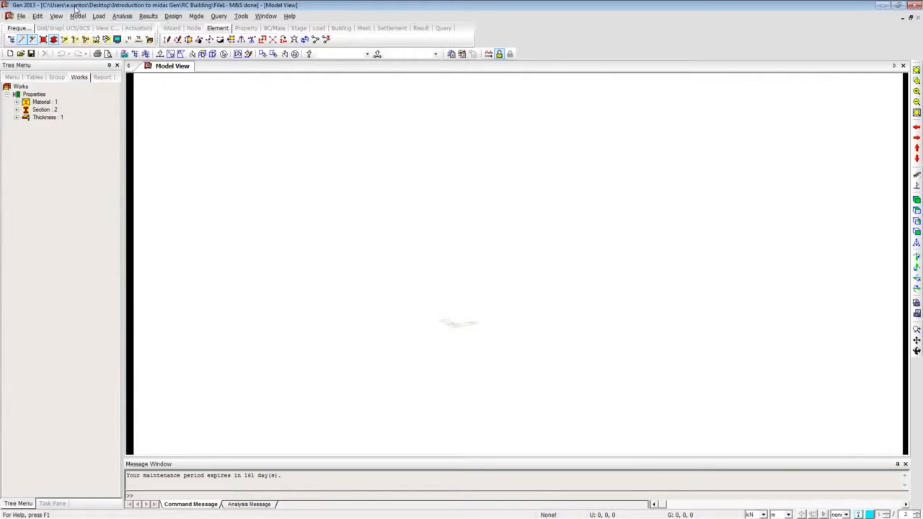
{"action": "right_click", "coordinate": [163, 105]}
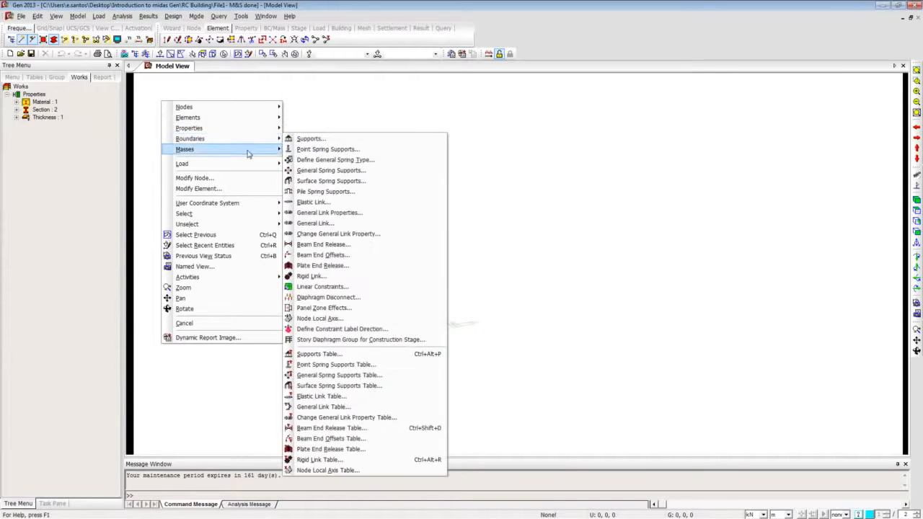
{"action": "mouse_move", "coordinate": [280, 119]}
{"action": "left_click", "coordinate": [342, 95]}
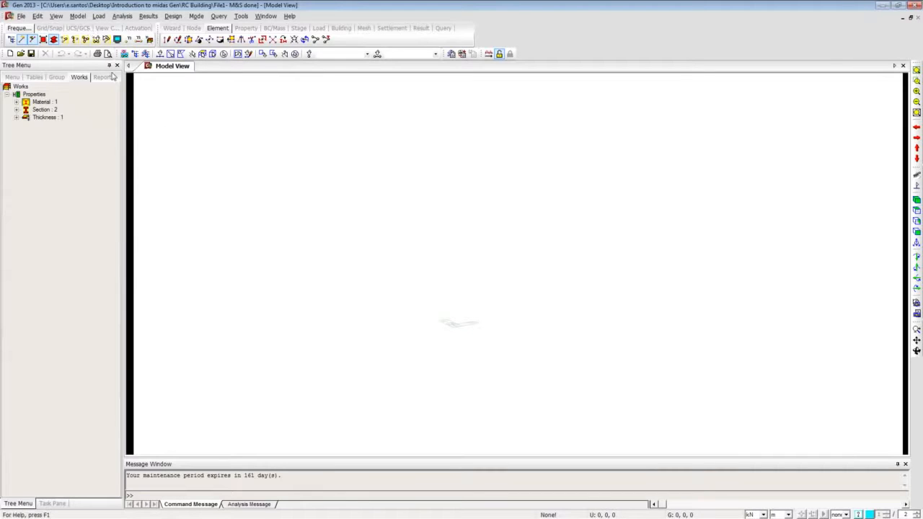
Open the list of materials in the model's properties
{"action": "left_click", "coordinate": [76, 18]}
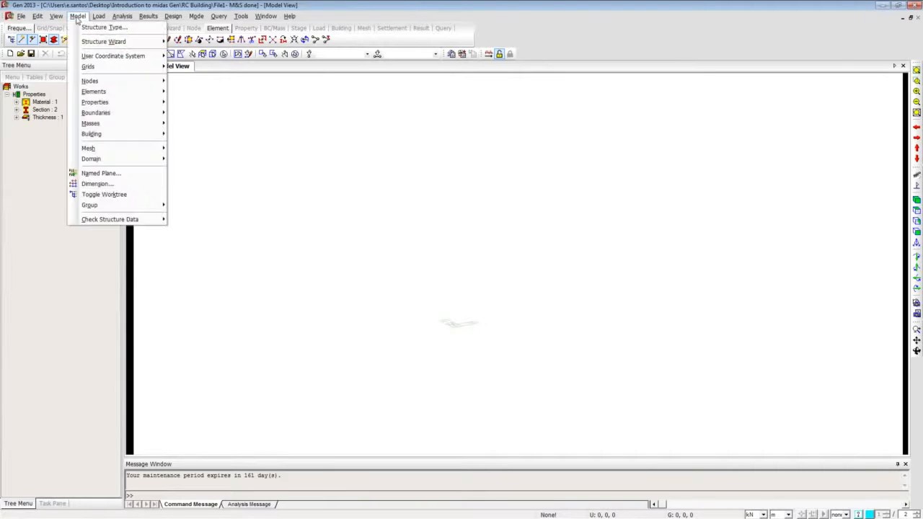
{"action": "mouse_move", "coordinate": [125, 105]}
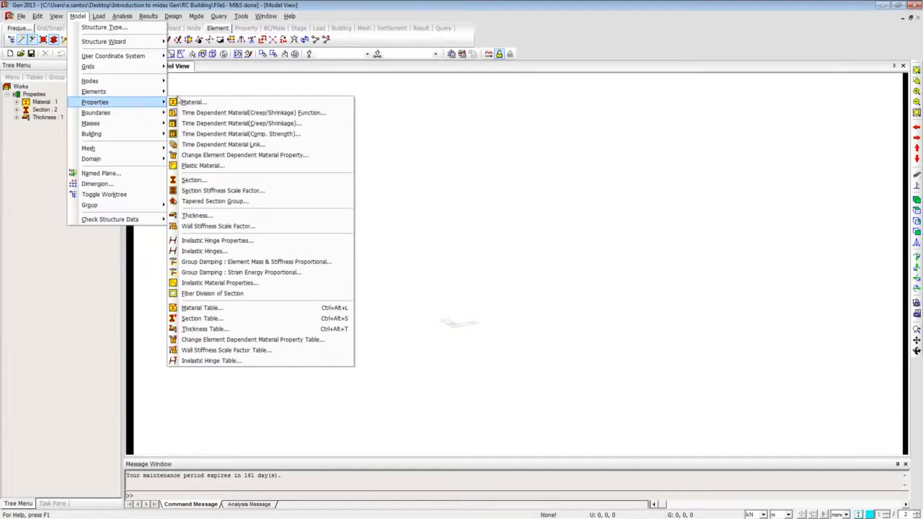
{"action": "left_click", "coordinate": [193, 102]}
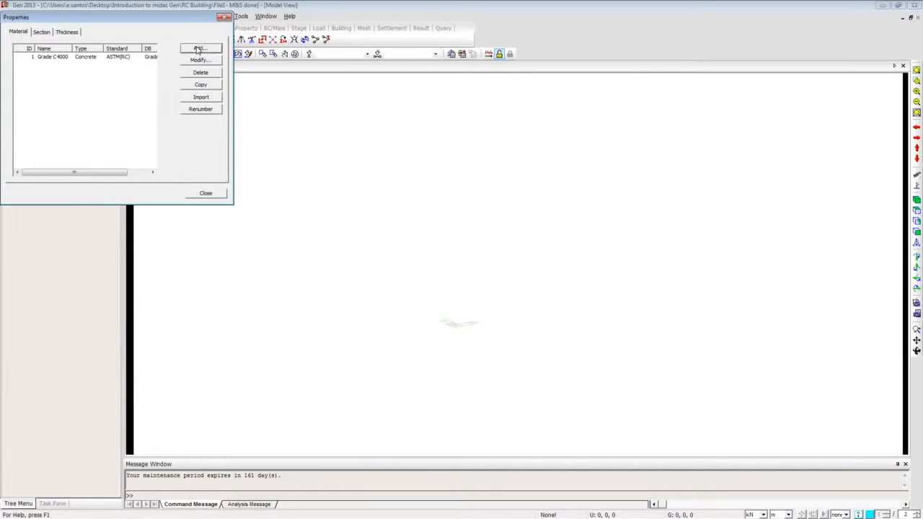
Start a new material and set its type of design to User Defined, then to Concrete
{"action": "left_click", "coordinate": [199, 49]}
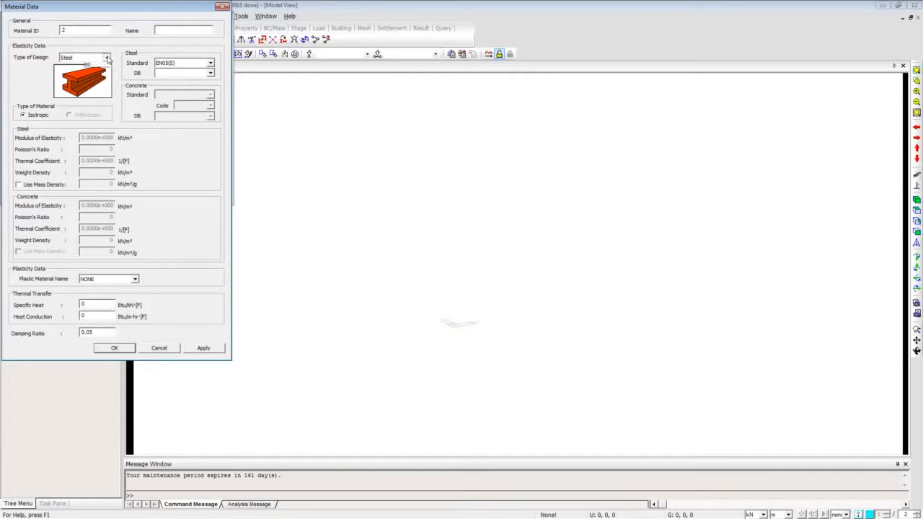
{"action": "left_click", "coordinate": [107, 56]}
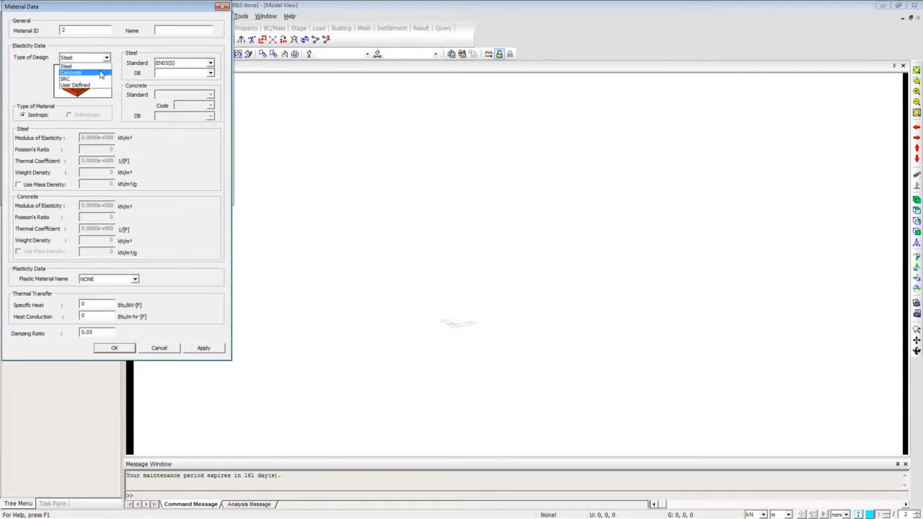
{"action": "left_click", "coordinate": [100, 85]}
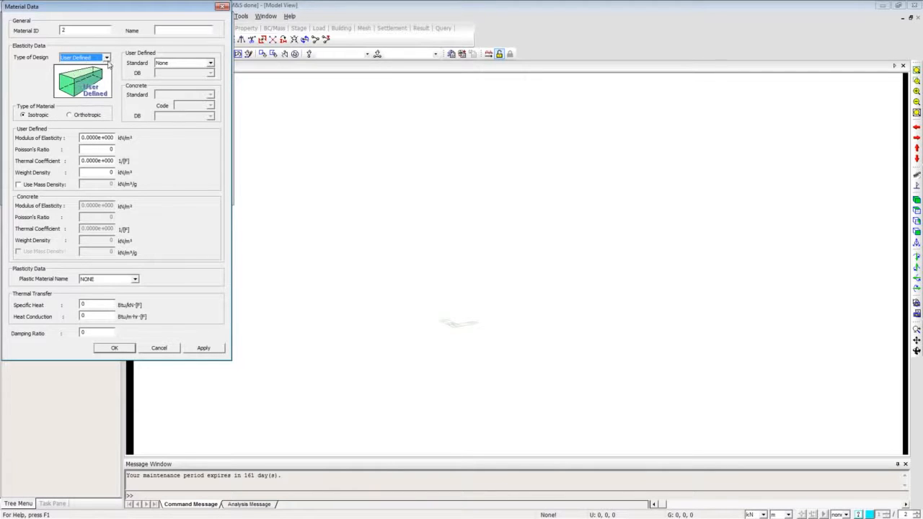
{"action": "left_click", "coordinate": [107, 58]}
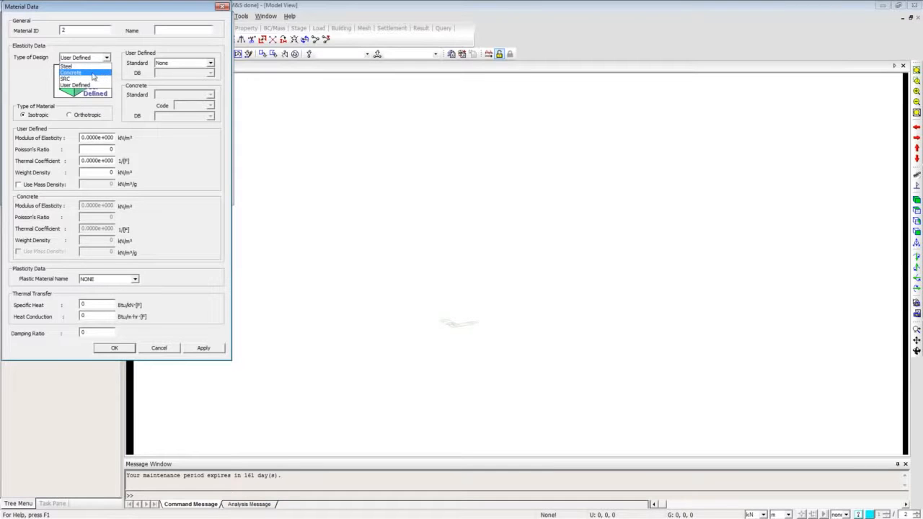
{"action": "left_click", "coordinate": [93, 73]}
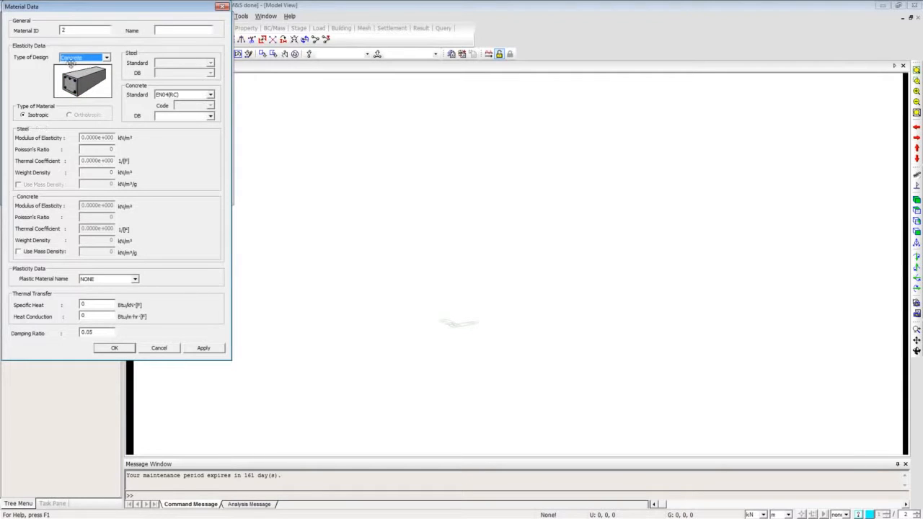
Choose the ASTM(RC) standard and Grade C4000 for the new concrete material, and discard it
{"action": "left_click", "coordinate": [204, 95]}
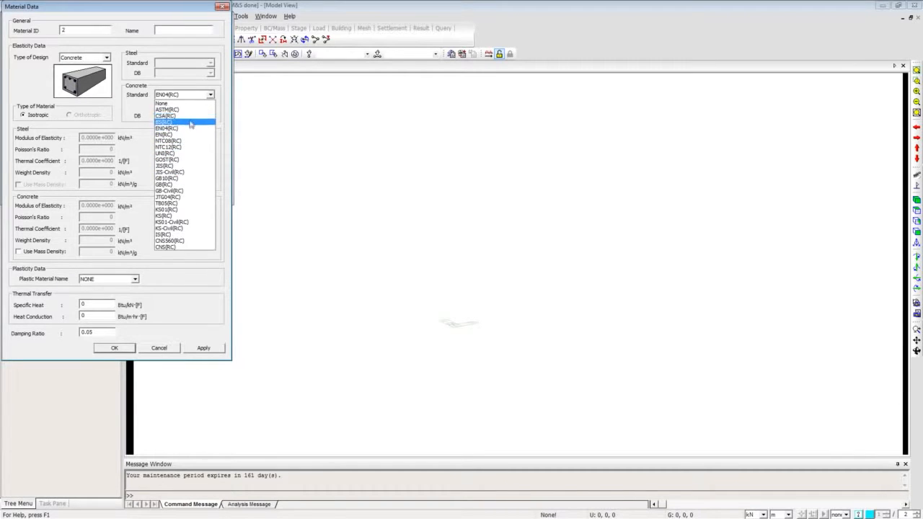
{"action": "left_click", "coordinate": [211, 97]}
{"action": "left_click", "coordinate": [211, 97]}
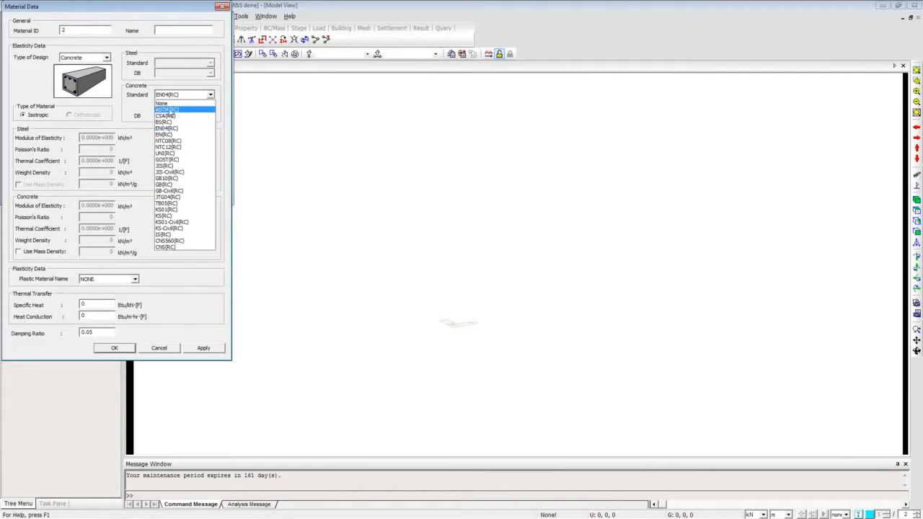
{"action": "left_click", "coordinate": [175, 111]}
{"action": "left_click", "coordinate": [210, 117]}
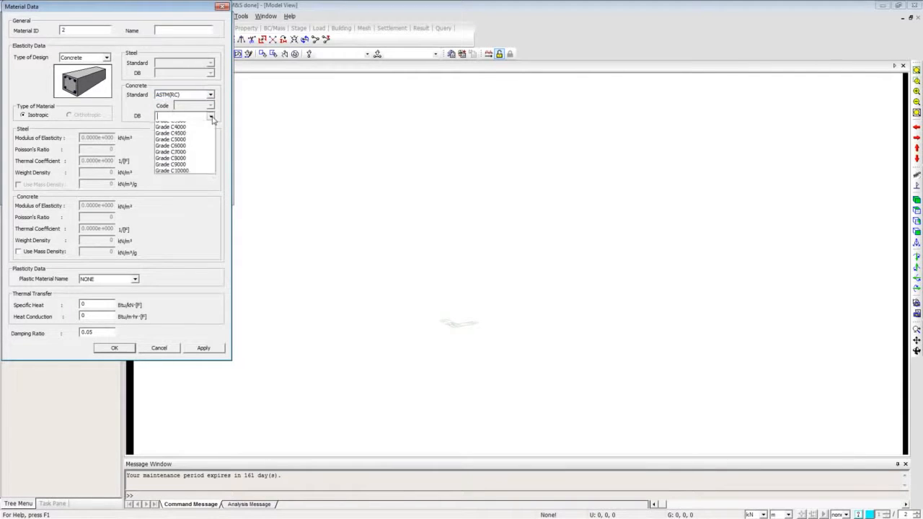
{"action": "left_click", "coordinate": [176, 144]}
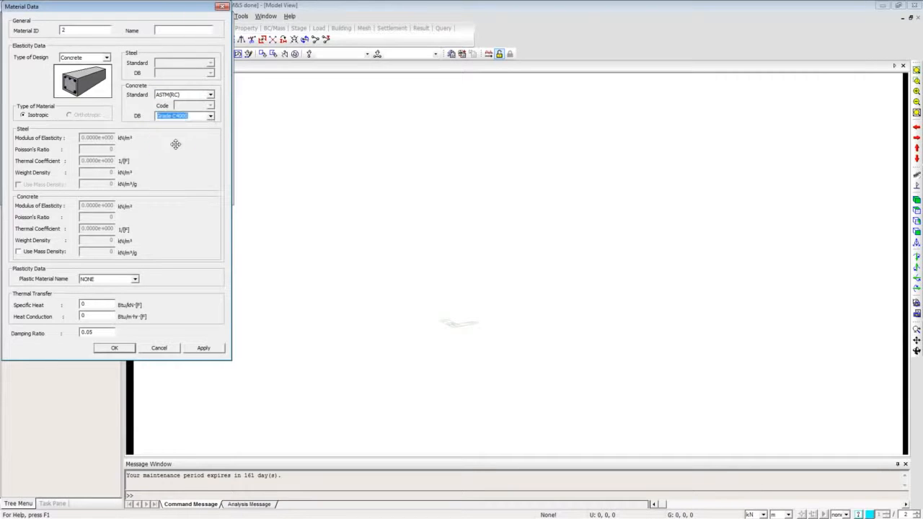
{"action": "left_click_drag", "start_coordinate": [81, 12], "coordinate": [315, 55]}
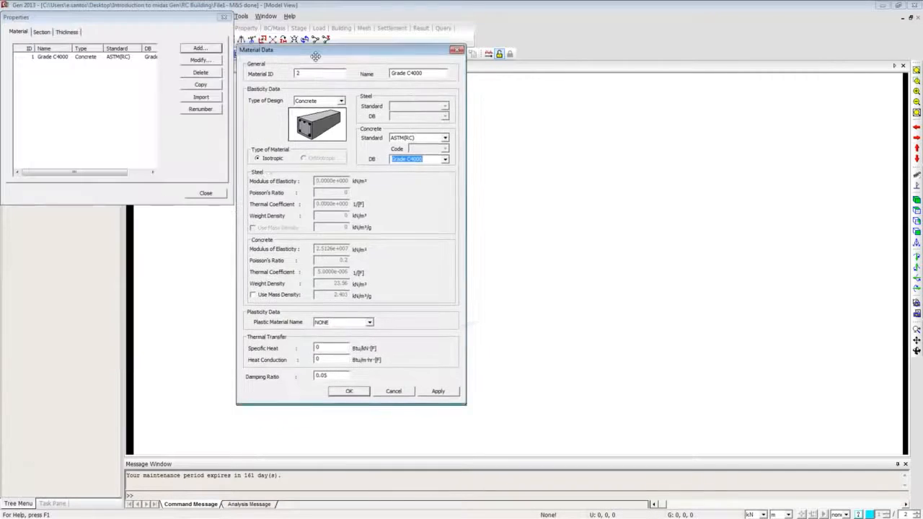
{"action": "left_click", "coordinate": [408, 391]}
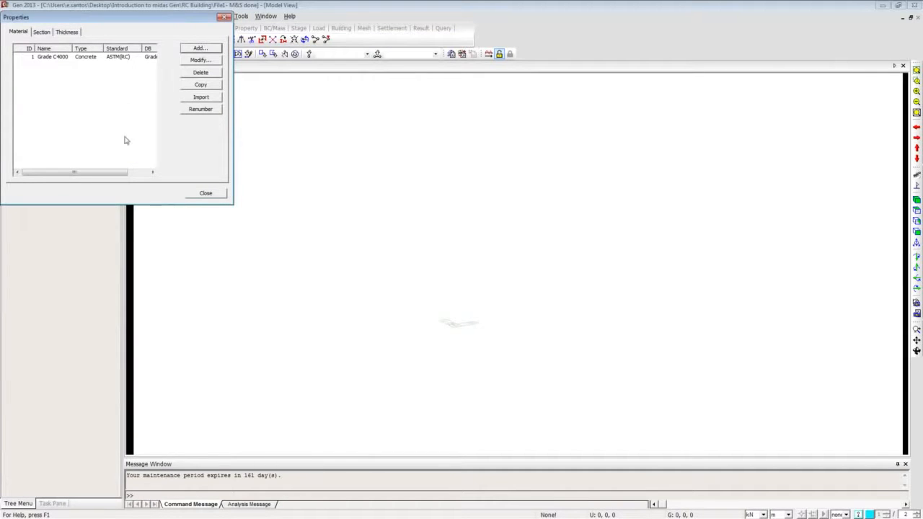
Start a new section from the section list and view the available section shapes
{"action": "left_click", "coordinate": [42, 31]}
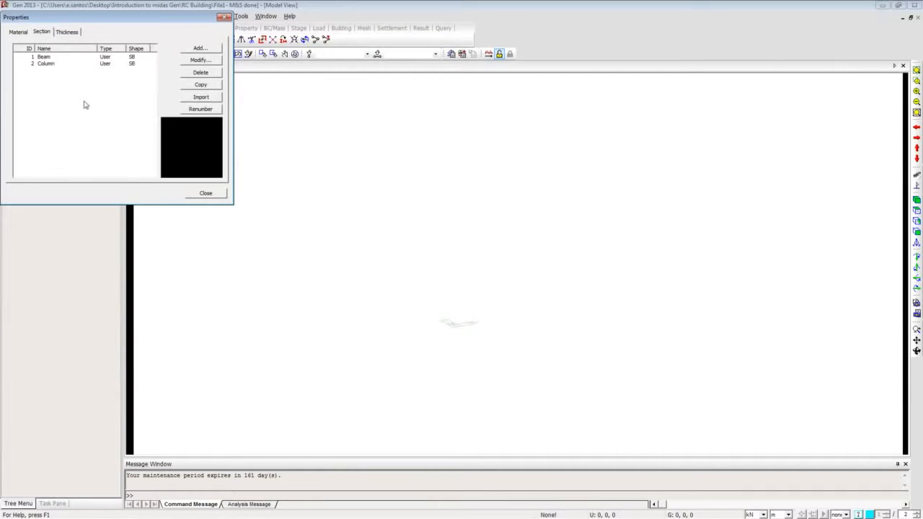
{"action": "left_click", "coordinate": [199, 49]}
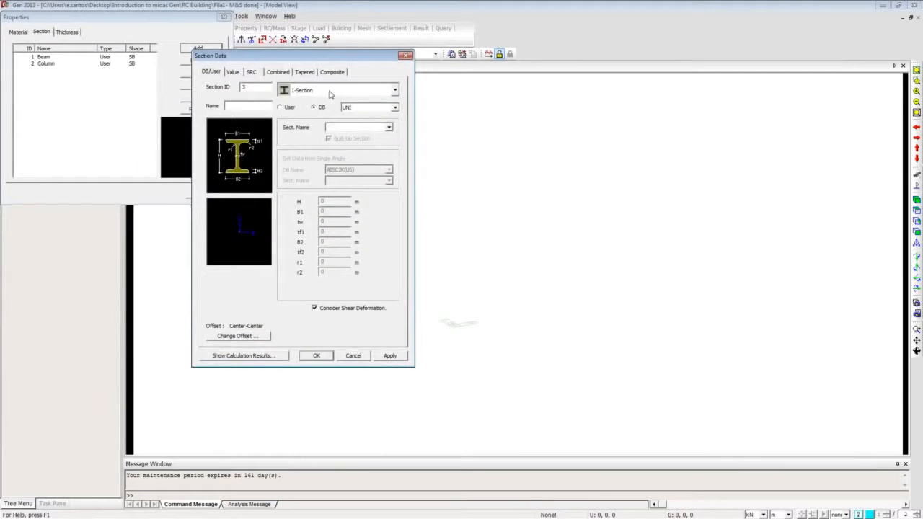
{"action": "left_click", "coordinate": [330, 91]}
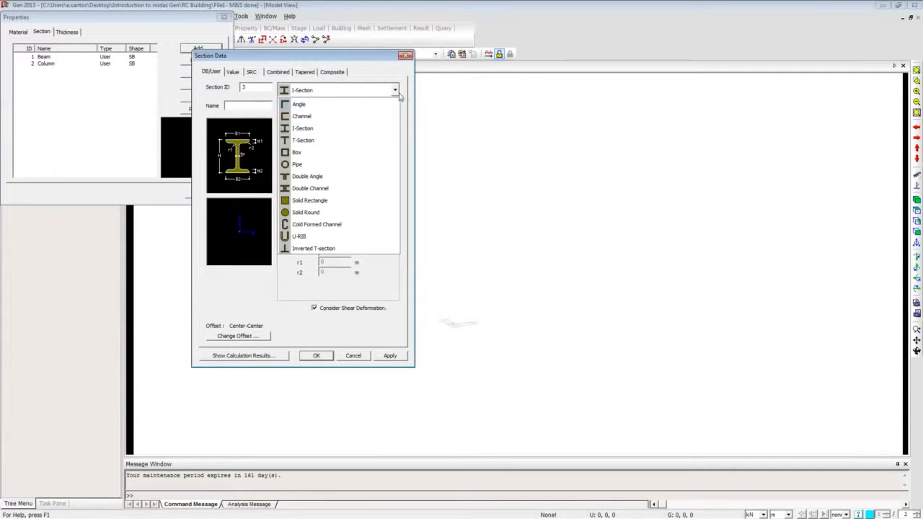
{"action": "left_click", "coordinate": [400, 95]}
{"action": "left_click", "coordinate": [395, 91]}
{"action": "left_click", "coordinate": [397, 94]}
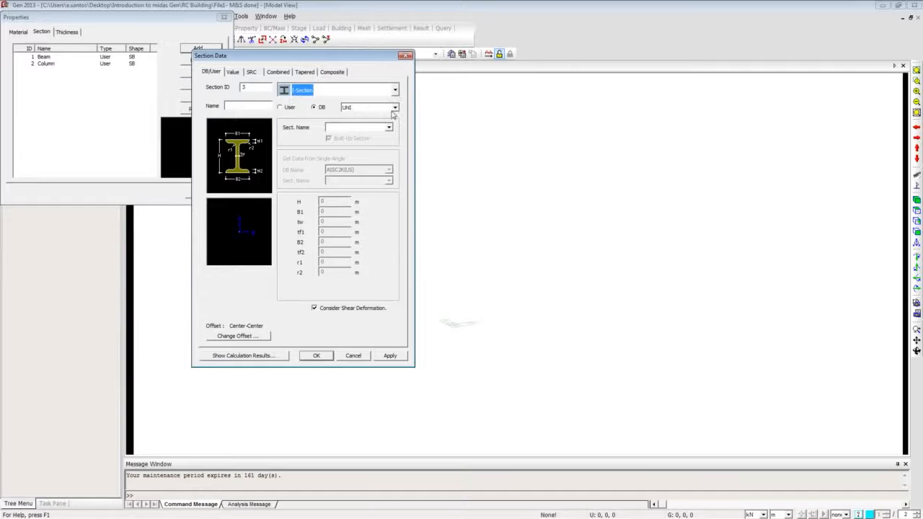
Choose the BS section database for the new I-Section, and discard the section
{"action": "left_click", "coordinate": [394, 109]}
{"action": "left_click", "coordinate": [390, 147]}
{"action": "left_click", "coordinate": [395, 109]}
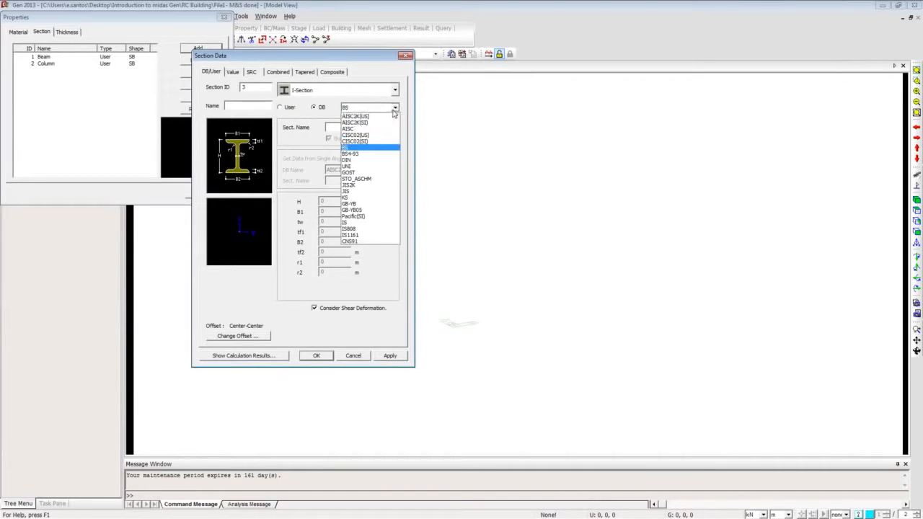
{"action": "left_click", "coordinate": [395, 108]}
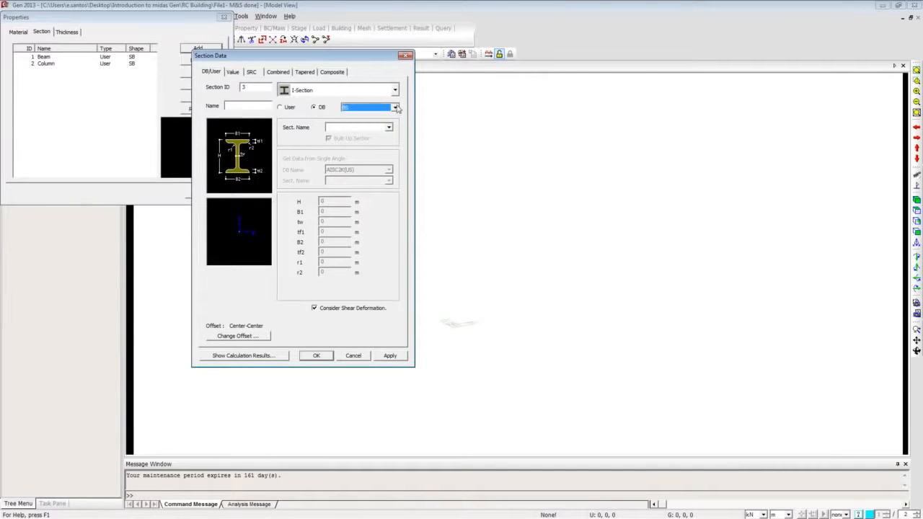
{"action": "left_click", "coordinate": [396, 106]}
{"action": "left_click", "coordinate": [406, 103]}
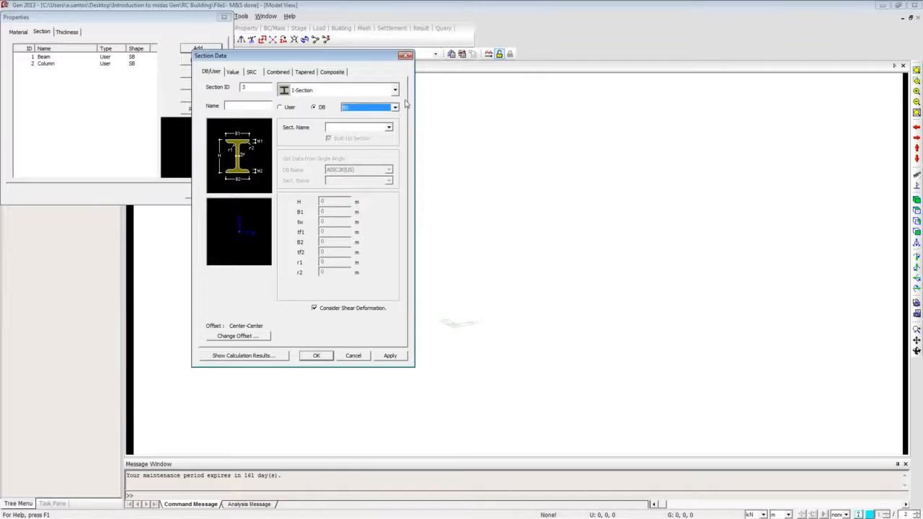
{"action": "left_click", "coordinate": [406, 56]}
Examine the shape and dimensions defined for the existing Column section
{"action": "left_click", "coordinate": [81, 65]}
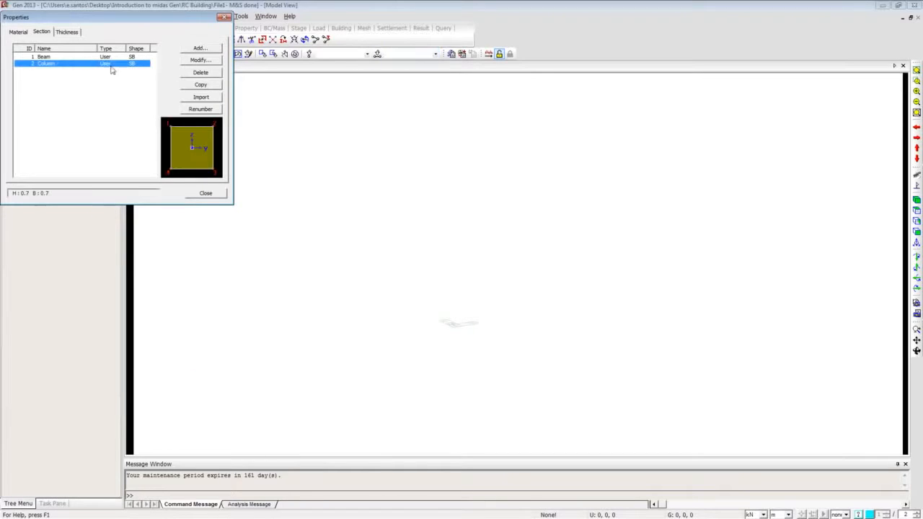
{"action": "left_click", "coordinate": [214, 61]}
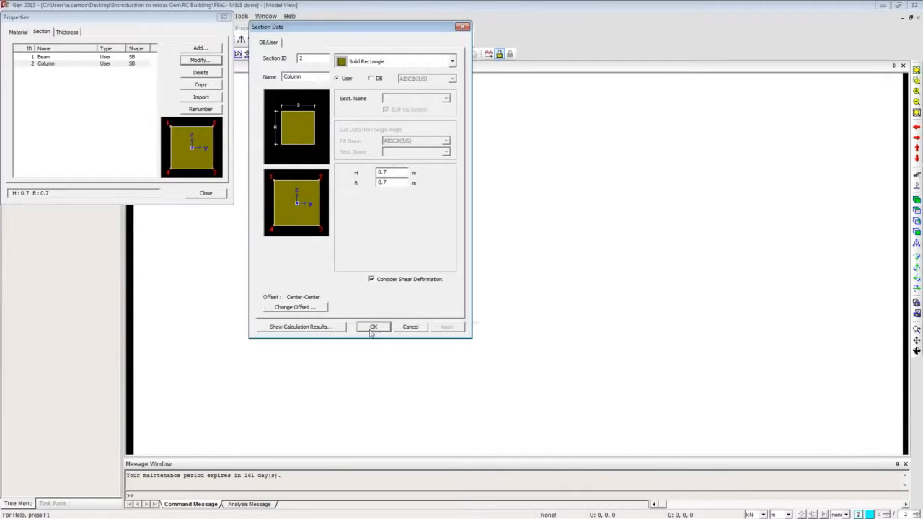
{"action": "left_click", "coordinate": [464, 28]}
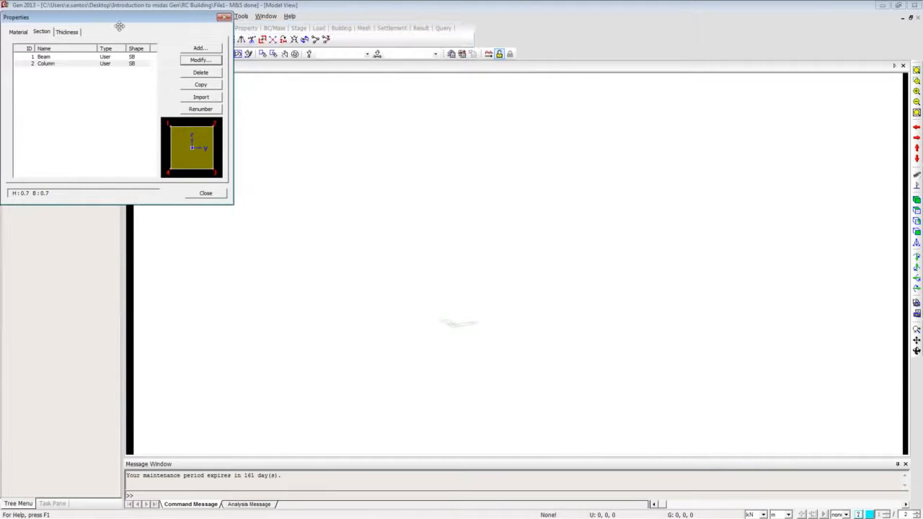
Examine the settings of the existing plate thickness definition
{"action": "left_click", "coordinate": [76, 35]}
{"action": "left_click", "coordinate": [84, 57]}
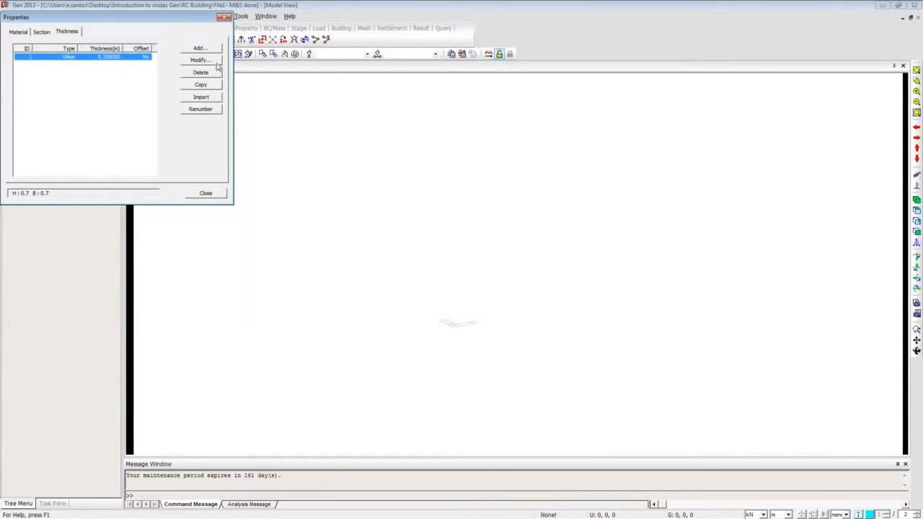
{"action": "left_click", "coordinate": [216, 62]}
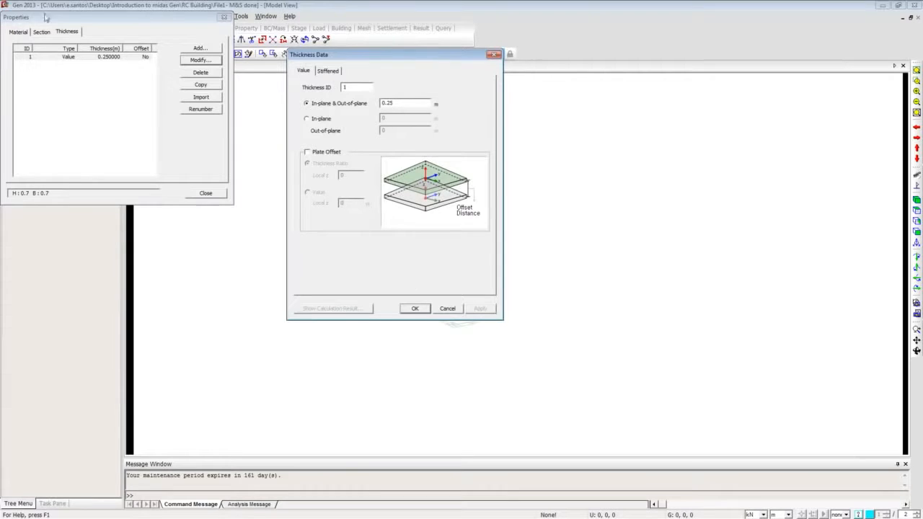
{"action": "left_click", "coordinate": [494, 55]}
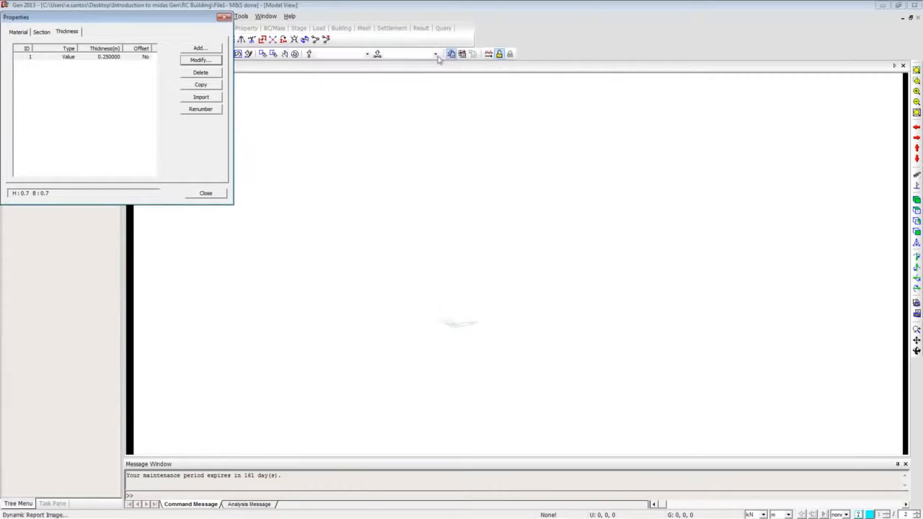
Review the material, section and thickness lists once more in turn
{"action": "left_click", "coordinate": [19, 31]}
{"action": "left_click", "coordinate": [42, 32]}
{"action": "left_click", "coordinate": [65, 32]}
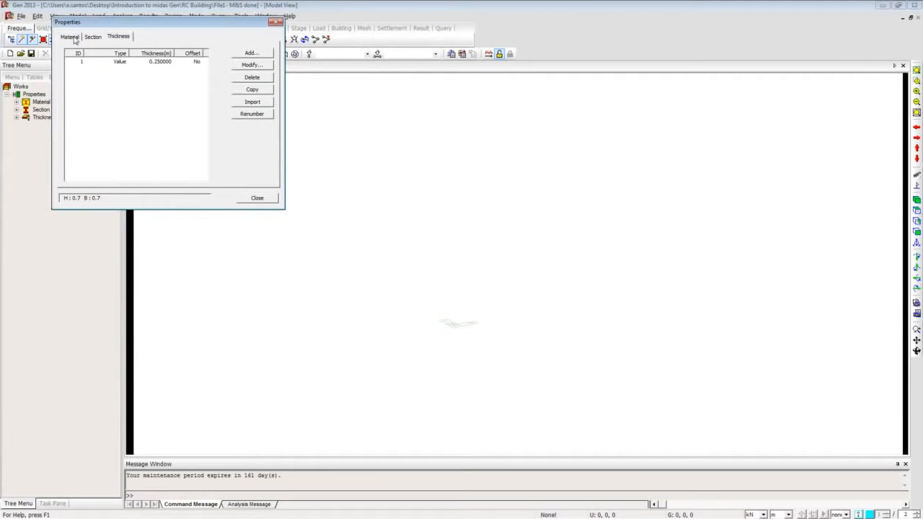
Review the material, section and thickness definitions once more, in the properties lists and in the expanded works tree
{"action": "left_click", "coordinate": [70, 37]}
{"action": "left_click", "coordinate": [92, 36]}
{"action": "left_click", "coordinate": [115, 37]}
{"action": "left_click", "coordinate": [256, 198]}
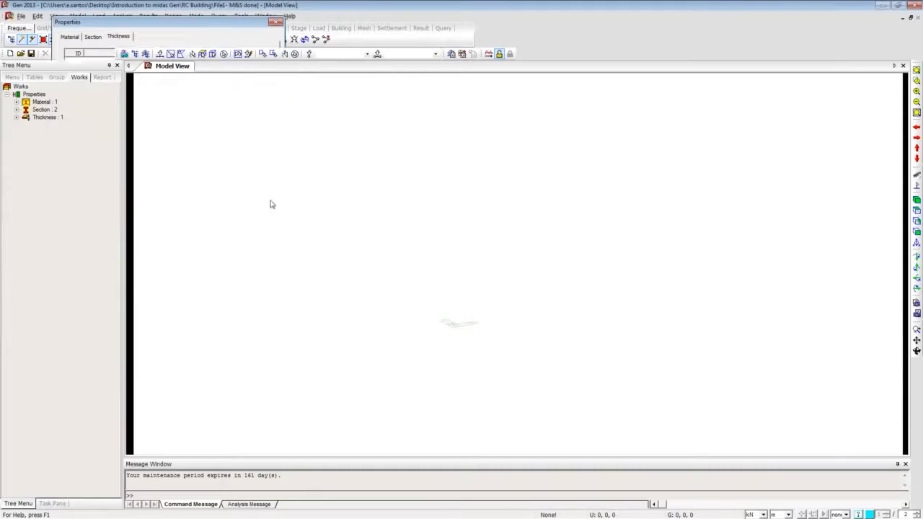
{"action": "left_click", "coordinate": [16, 117]}
{"action": "left_click", "coordinate": [16, 110]}
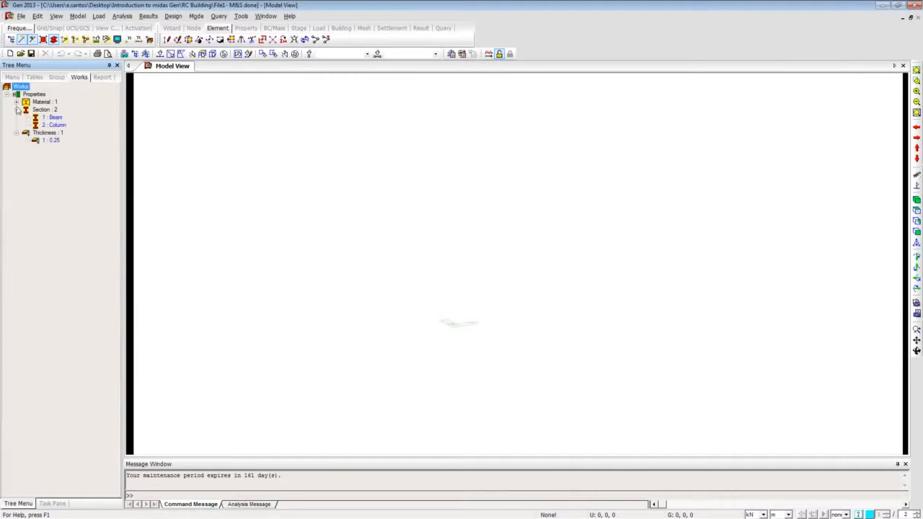
{"action": "left_click", "coordinate": [17, 101]}
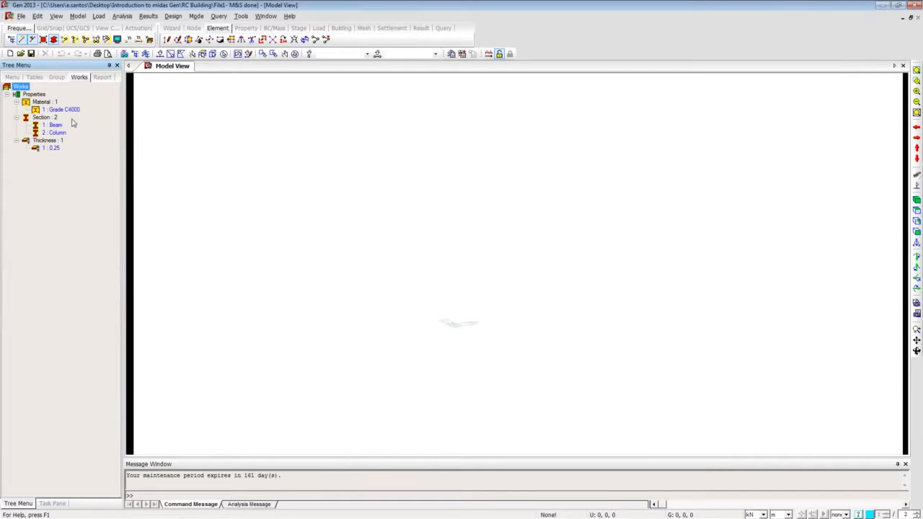
Load the Floor Plan drawing from the RC Building folder for an AutoCAD DXF import
{"action": "left_click", "coordinate": [21, 16]}
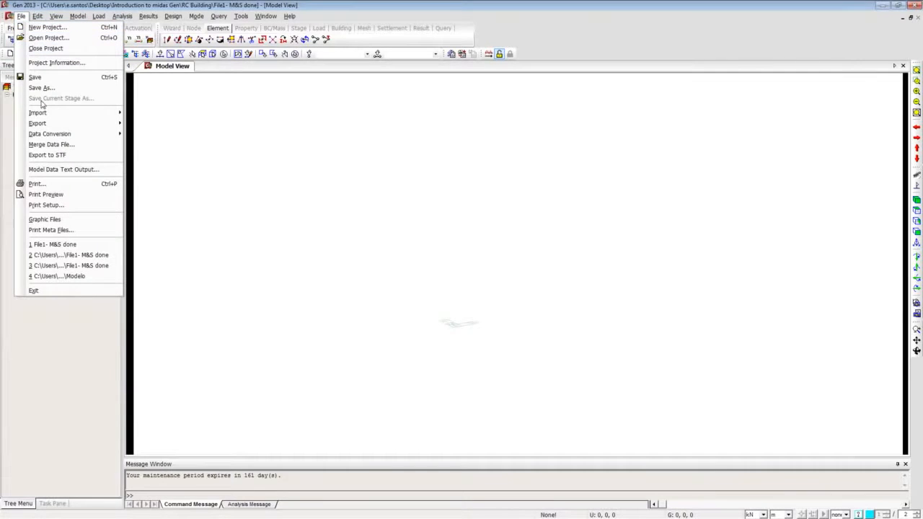
{"action": "mouse_move", "coordinate": [47, 114]}
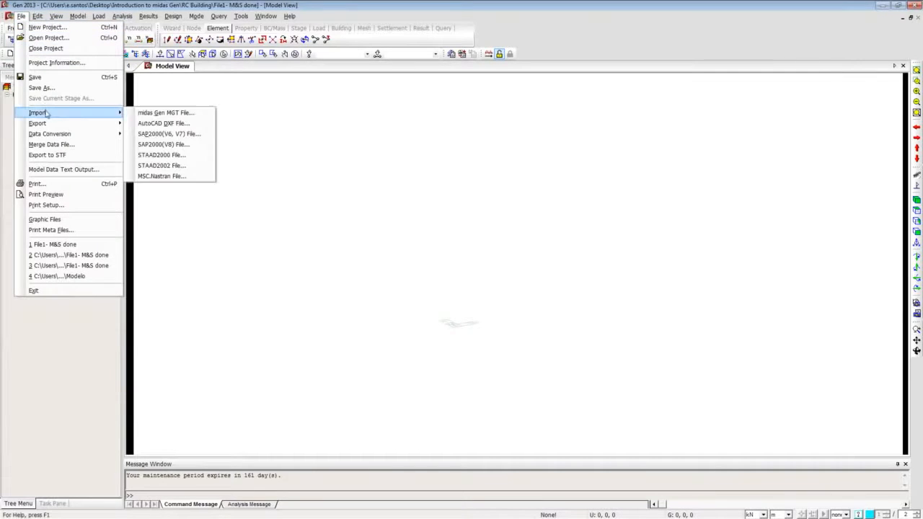
{"action": "left_click", "coordinate": [162, 123]}
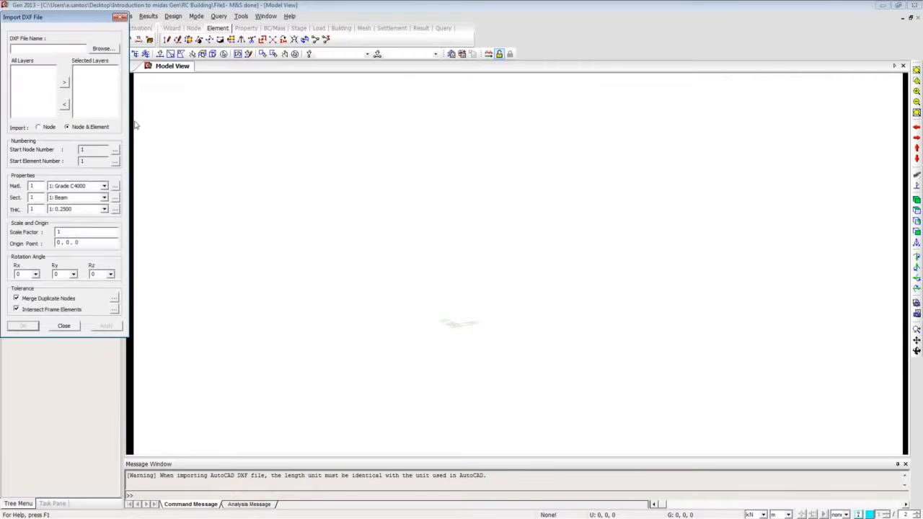
{"action": "left_click", "coordinate": [102, 49]}
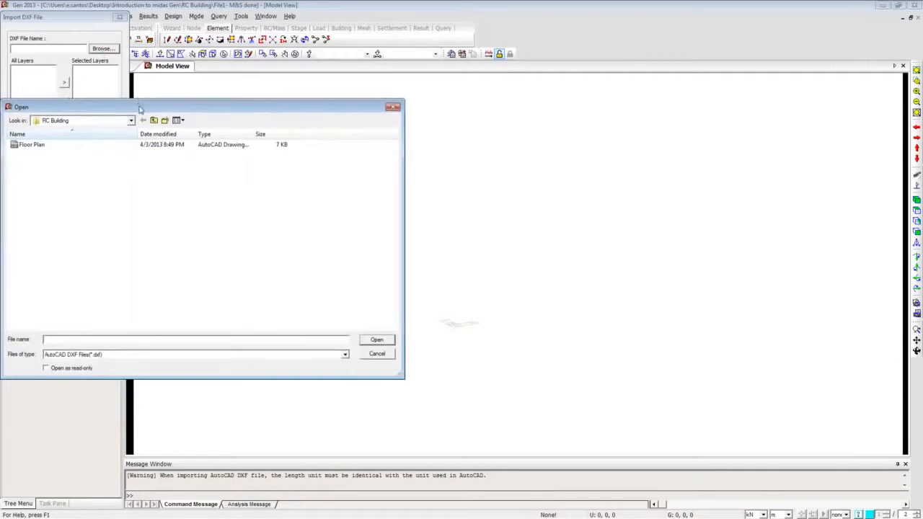
{"action": "left_click_drag", "start_coordinate": [73, 113], "coordinate": [134, 115]}
{"action": "left_click", "coordinate": [96, 152]}
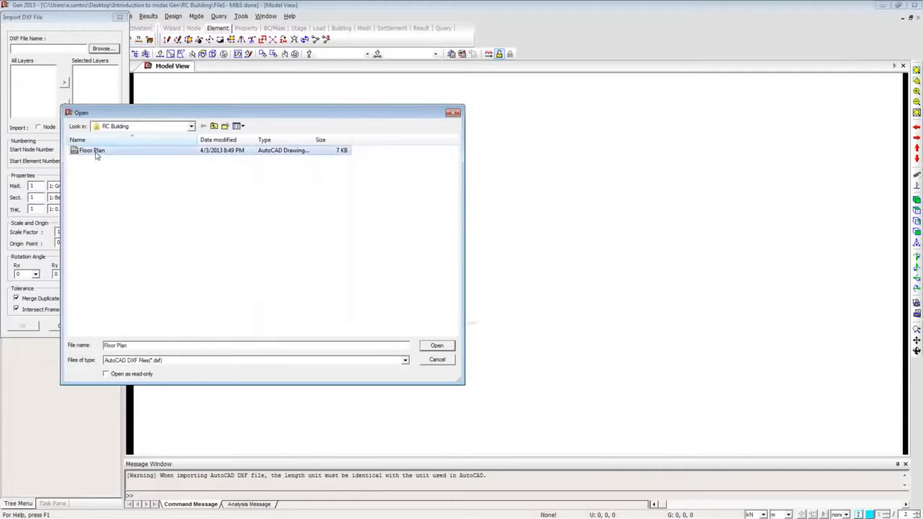
{"action": "left_click", "coordinate": [437, 346]}
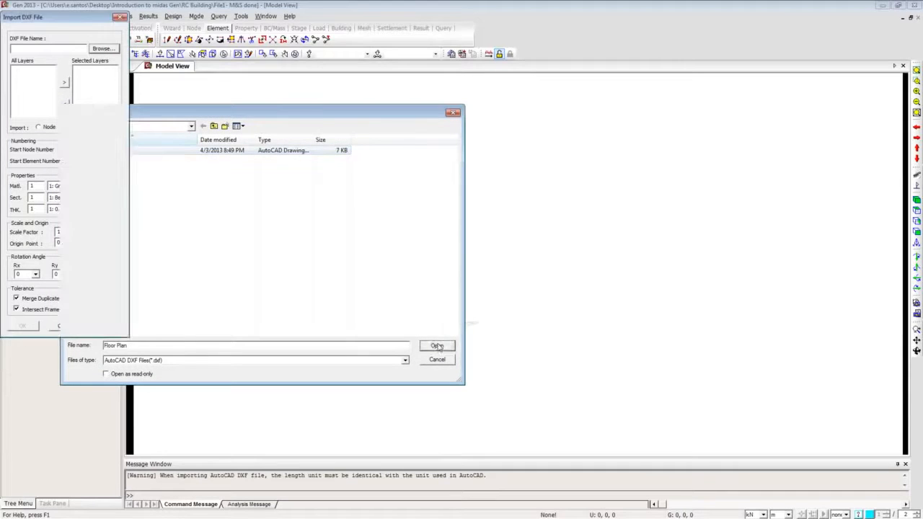
Include layers 0 and CENTER_ in the DXF import, with material Grade C4000 and section Beam
{"action": "left_click_drag", "start_coordinate": [27, 69], "coordinate": [31, 81]}
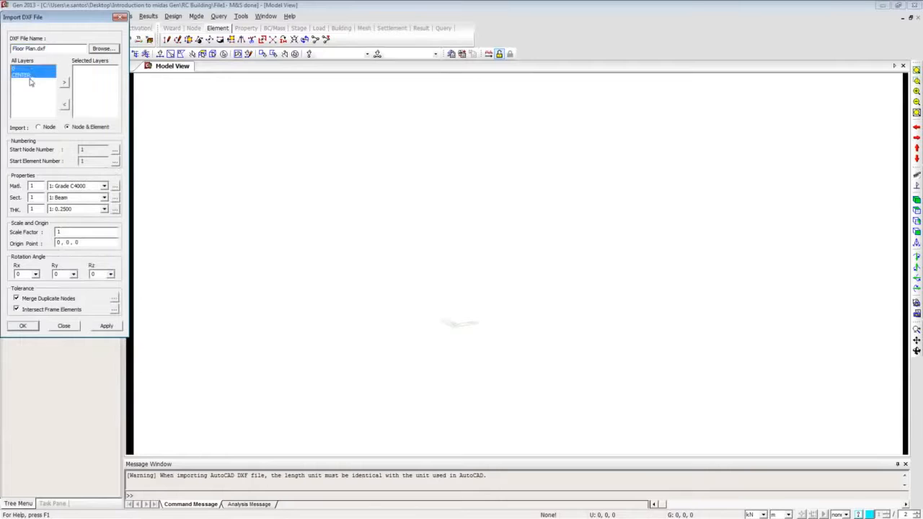
{"action": "left_click", "coordinate": [64, 83]}
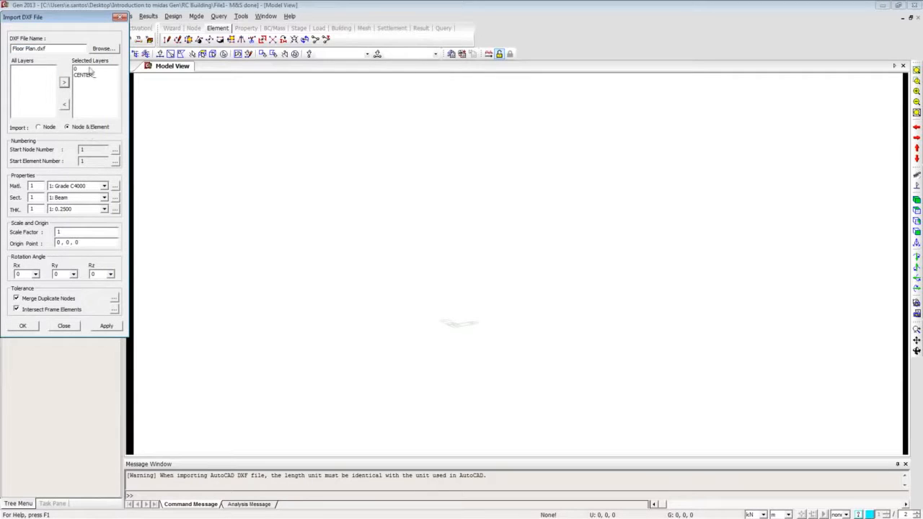
{"action": "left_click", "coordinate": [105, 185]}
{"action": "left_click", "coordinate": [105, 187]}
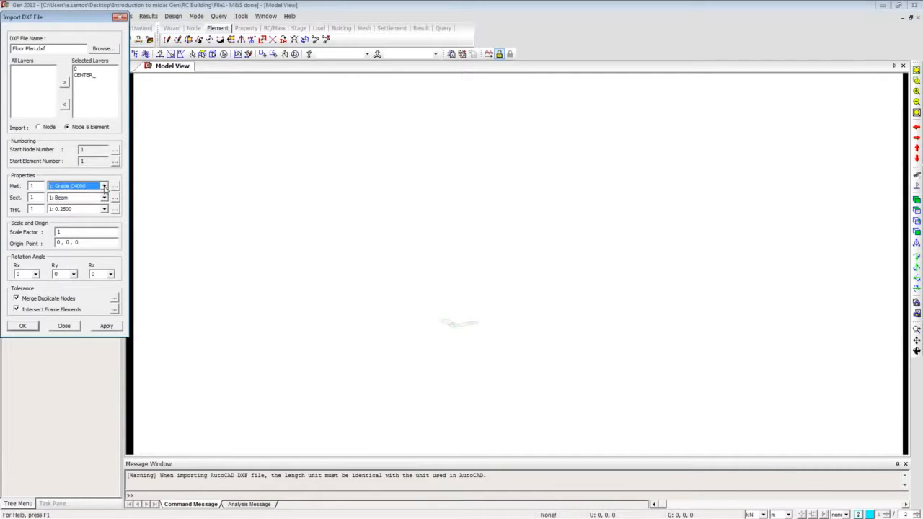
{"action": "left_click", "coordinate": [104, 197]}
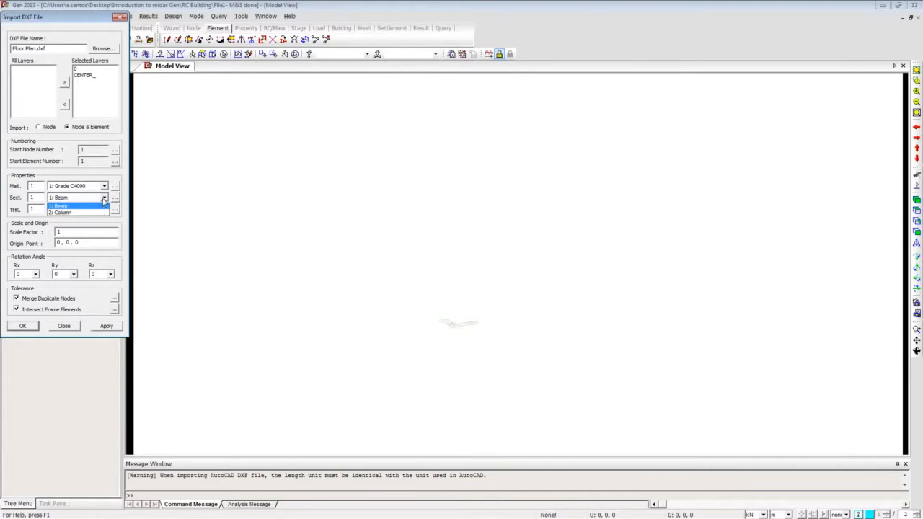
{"action": "left_click", "coordinate": [105, 199]}
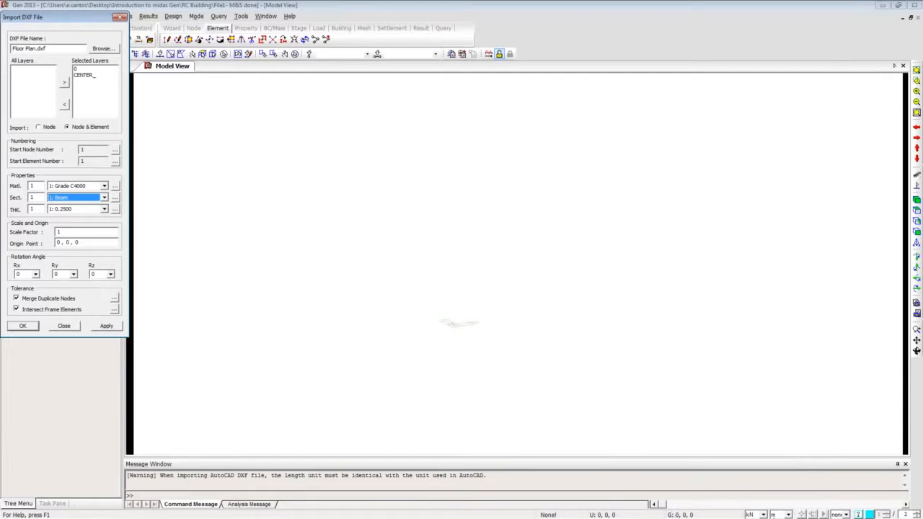
Check the unit choices, keep kN and m, and import the floor plan as nodes and beam elements
{"action": "left_click", "coordinate": [788, 514]}
{"action": "left_click", "coordinate": [788, 514]}
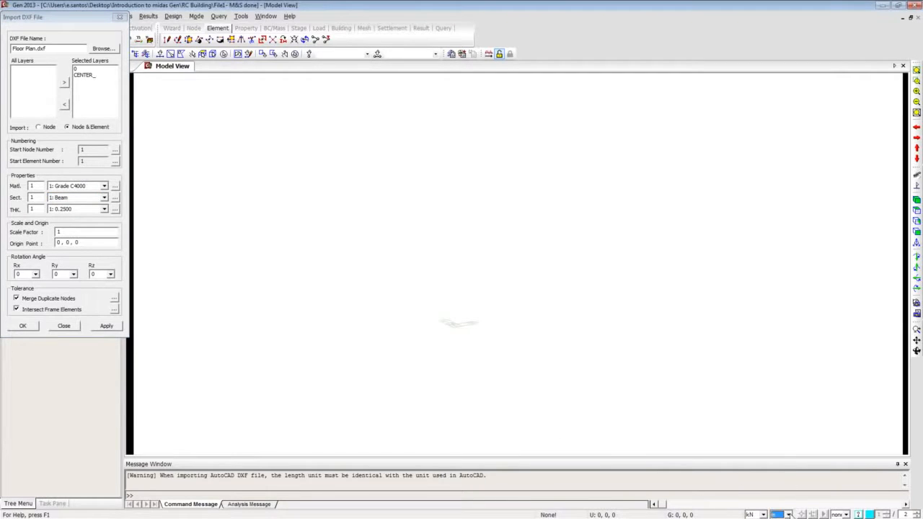
{"action": "left_click", "coordinate": [789, 514]}
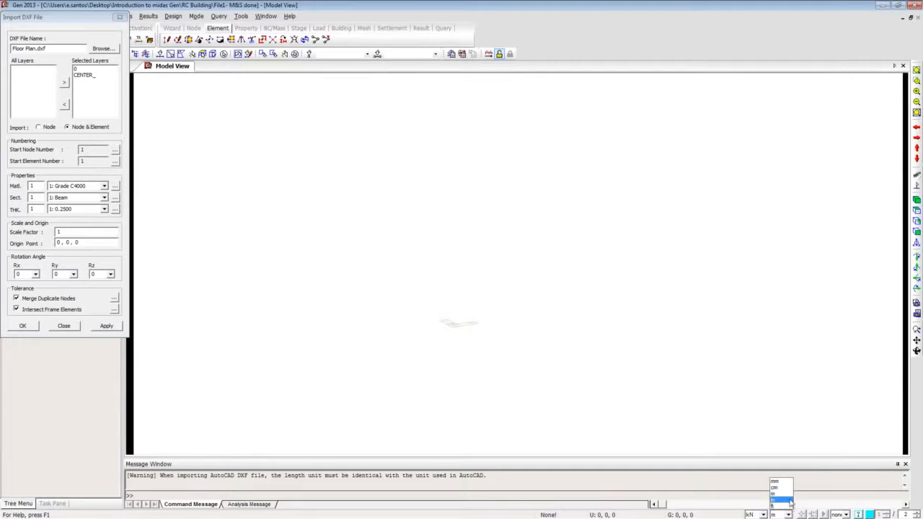
{"action": "left_click", "coordinate": [789, 514]}
{"action": "left_click", "coordinate": [789, 514]}
{"action": "left_click", "coordinate": [790, 514]}
{"action": "left_click", "coordinate": [789, 514]}
{"action": "left_click", "coordinate": [789, 514]}
{"action": "left_click", "coordinate": [764, 515]}
{"action": "left_click", "coordinate": [763, 515]}
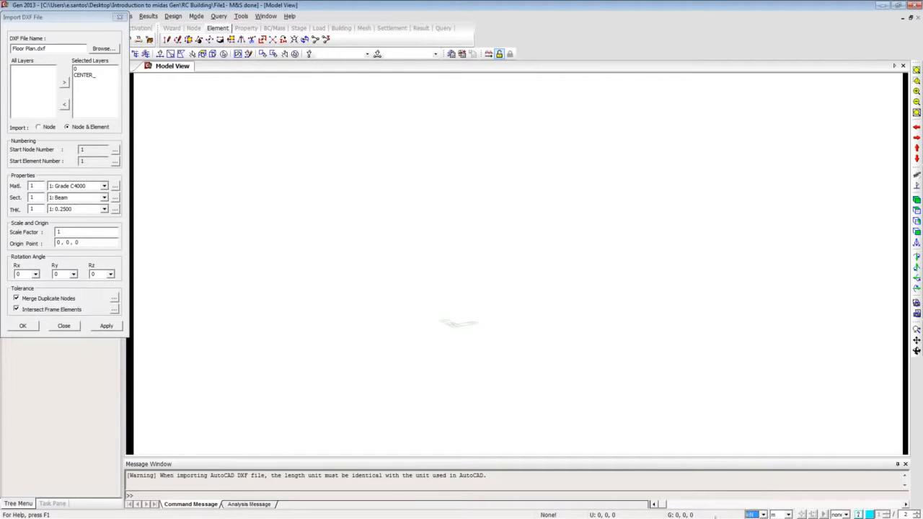
{"action": "left_click", "coordinate": [23, 327]}
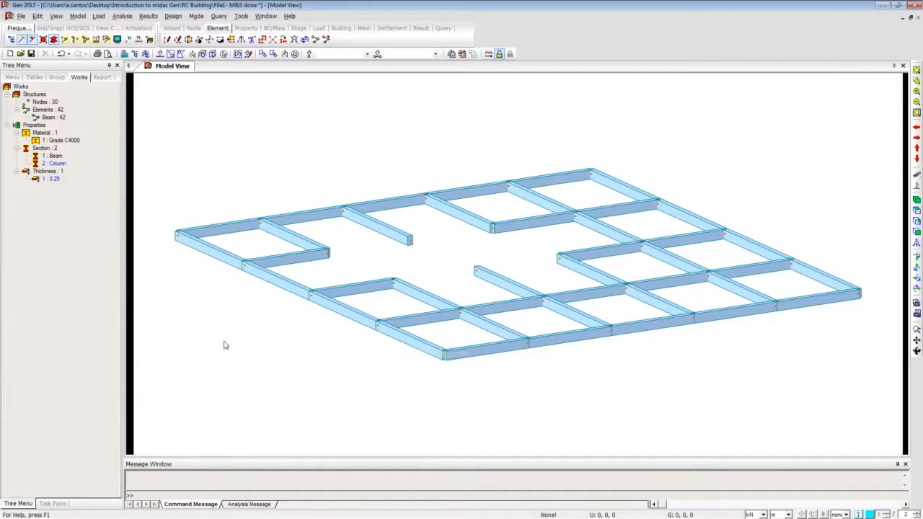
Extrude all nodes of the floor grid by 0, 0, -5 m into line elements with the Column section
{"action": "left_click", "coordinate": [917, 211]}
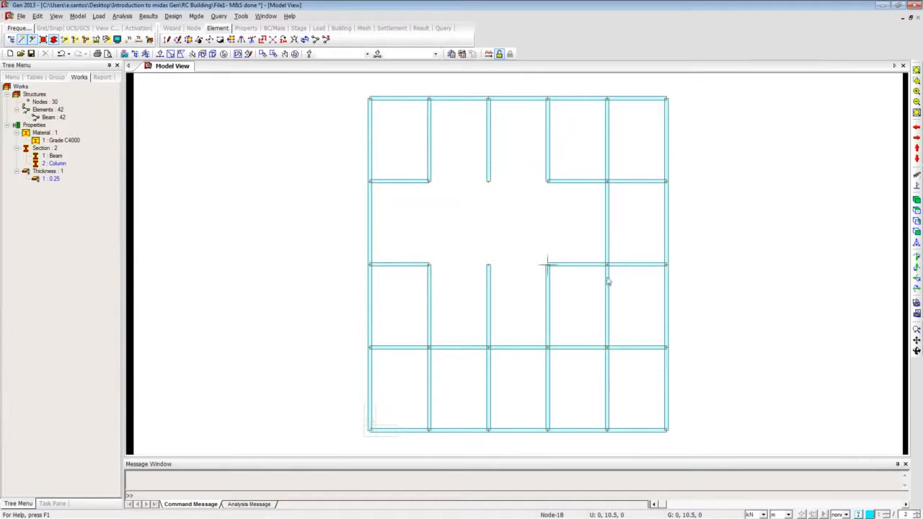
{"action": "left_click", "coordinate": [917, 199]}
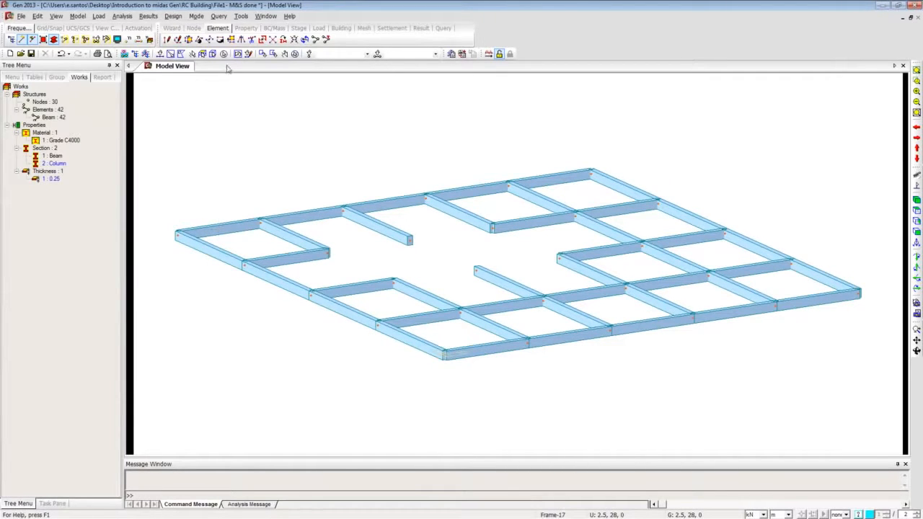
{"action": "left_click", "coordinate": [223, 53]}
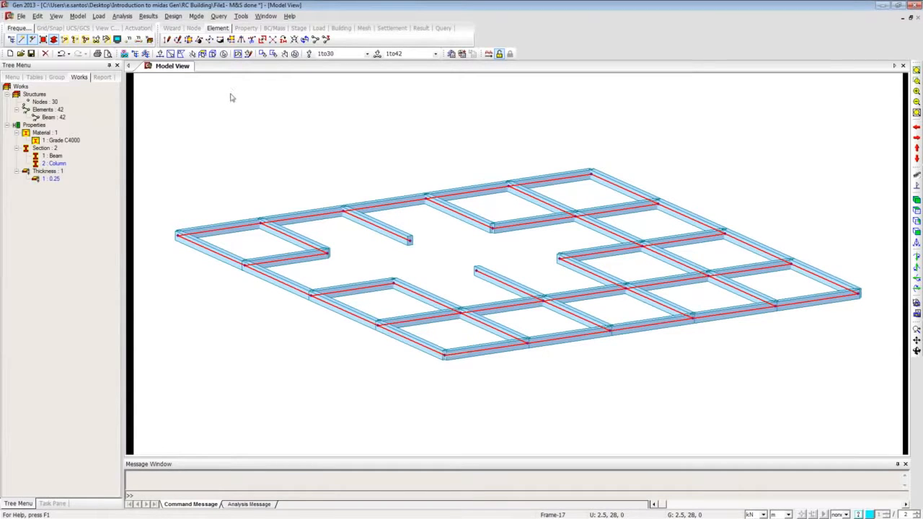
{"action": "right_click", "coordinate": [182, 105]}
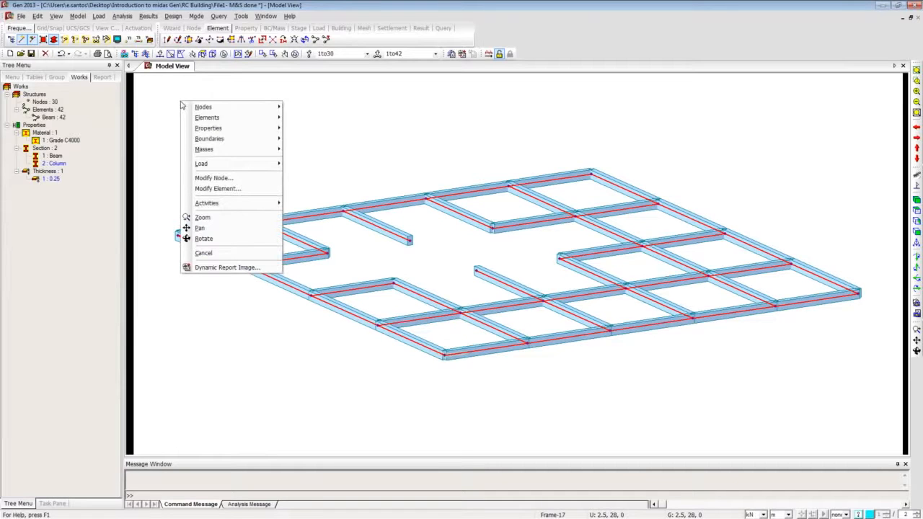
{"action": "mouse_move", "coordinate": [189, 118]}
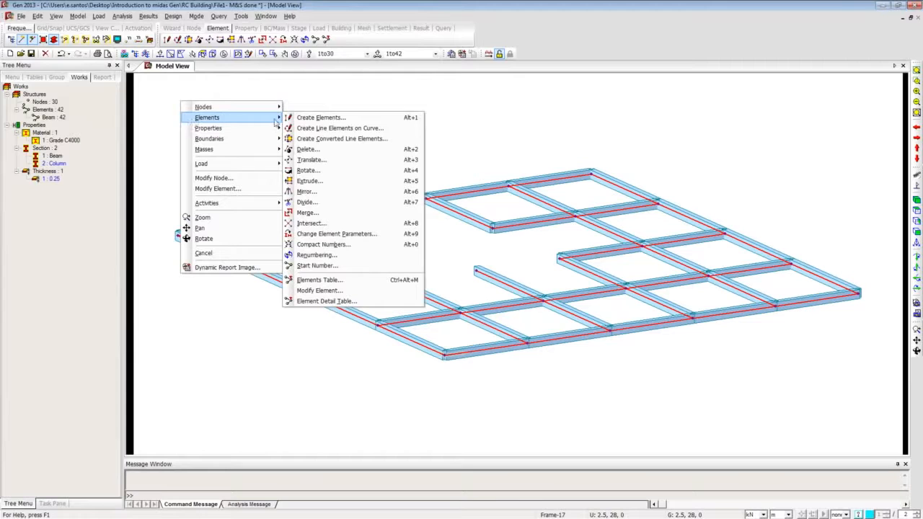
{"action": "left_click", "coordinate": [340, 184]}
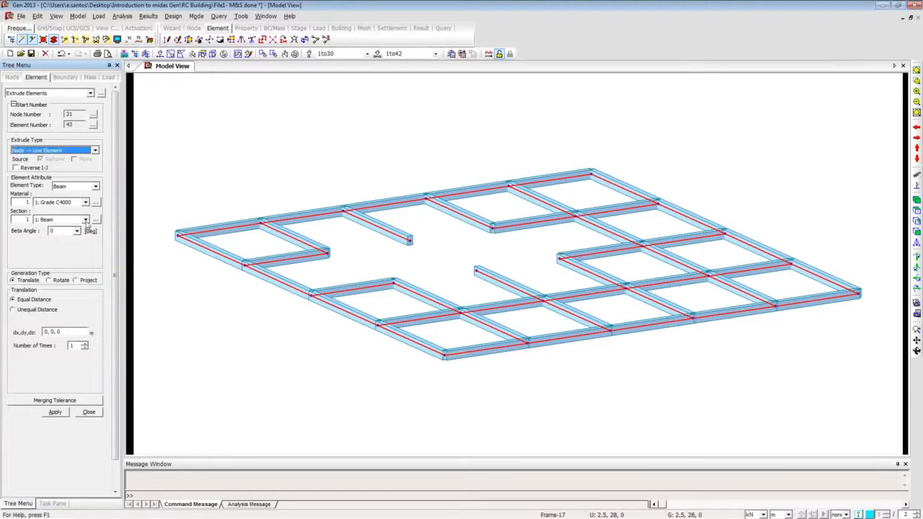
{"action": "left_click", "coordinate": [85, 219]}
{"action": "left_click", "coordinate": [47, 235]}
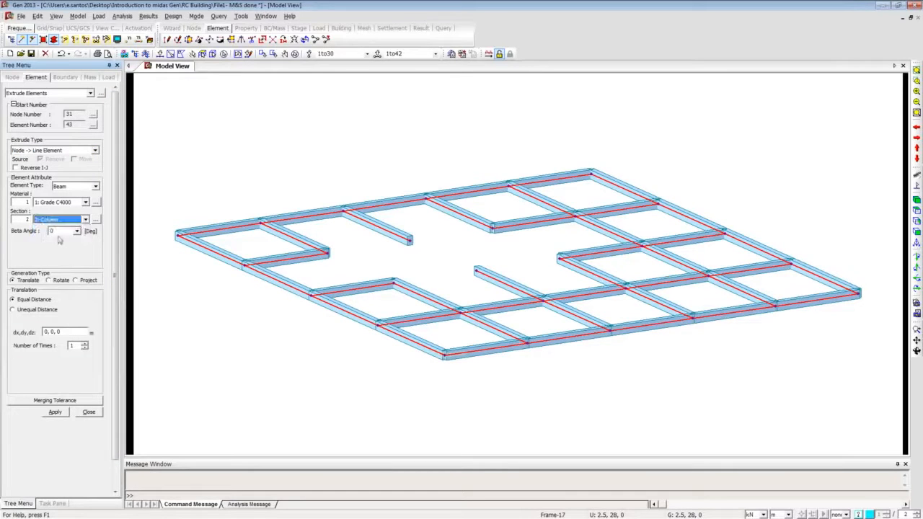
{"action": "left_click", "coordinate": [81, 332]}
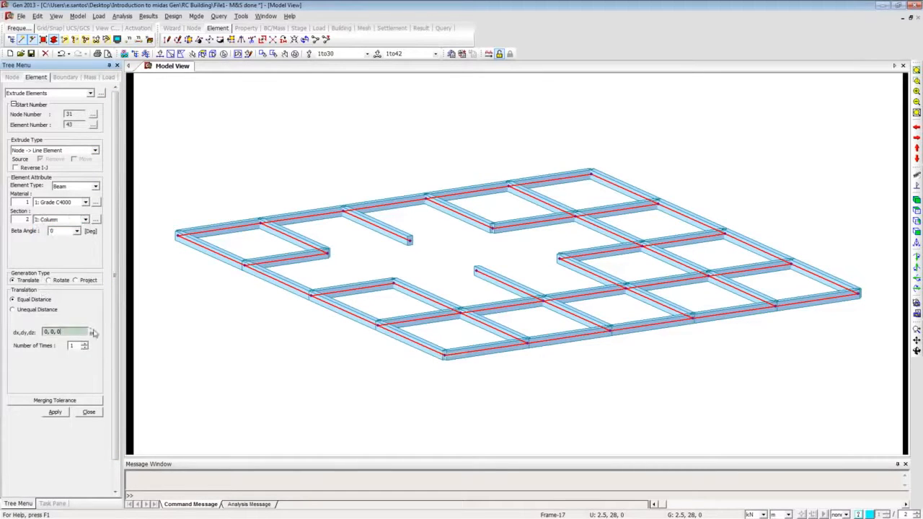
{"action": "key", "text": "BackSpace"}
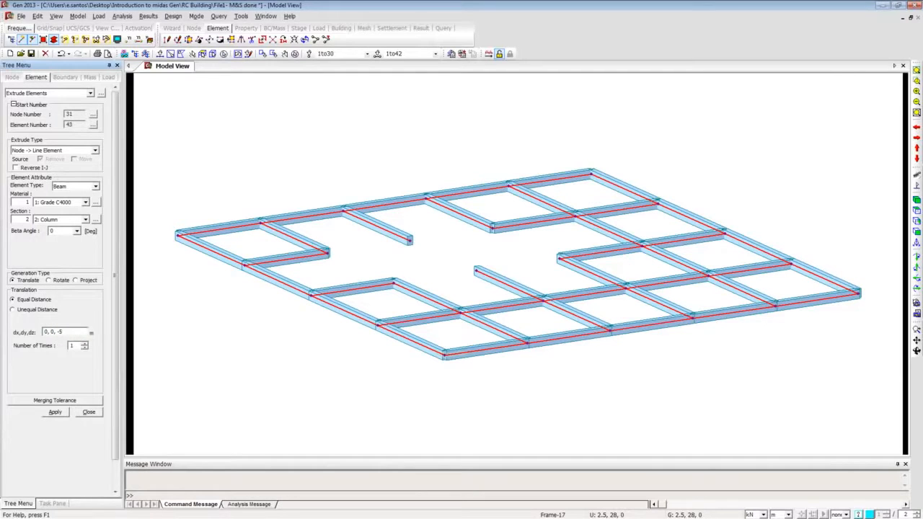
{"action": "left_click", "coordinate": [55, 413]}
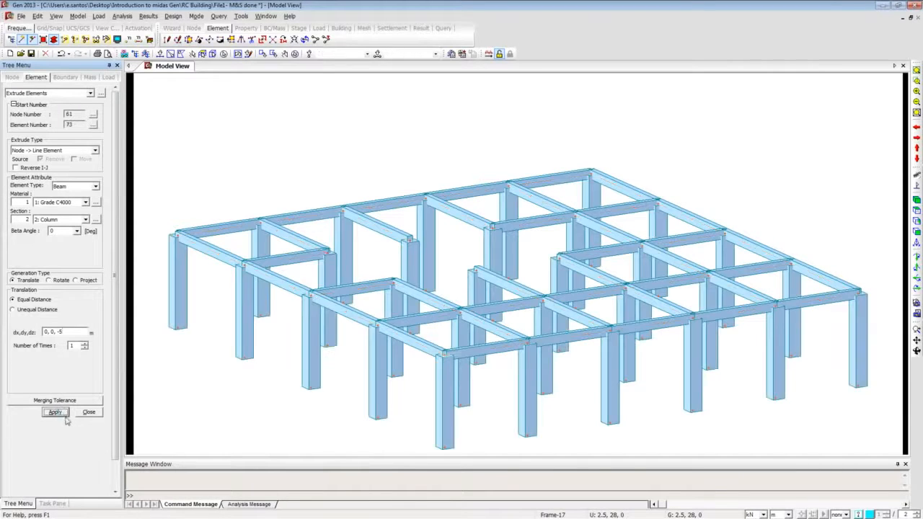
{"action": "left_click", "coordinate": [89, 412]}
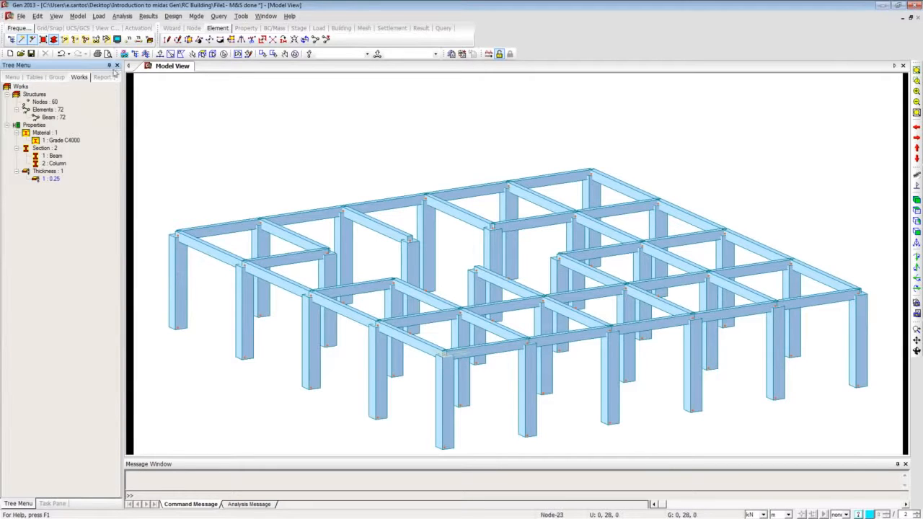
Select all members that use the Column section, and clear the selection
{"action": "left_click", "coordinate": [159, 55]}
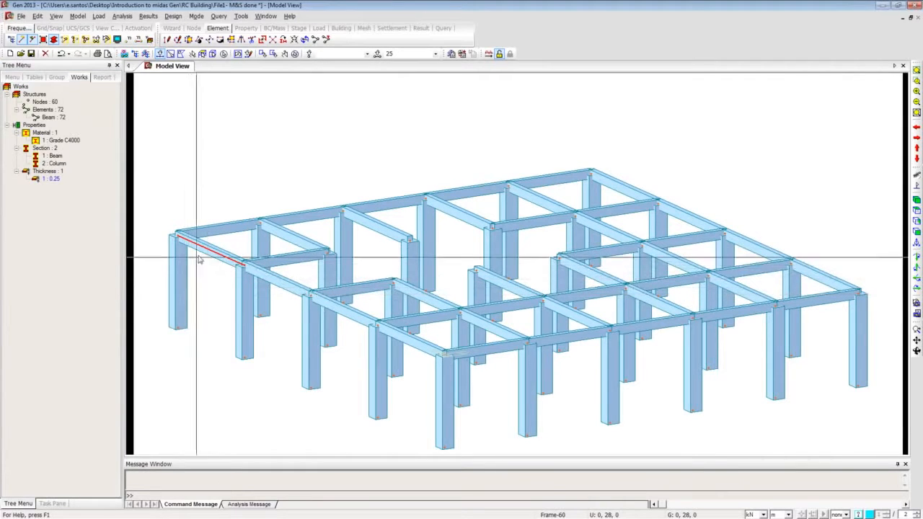
{"action": "double_click", "coordinate": [54, 164]}
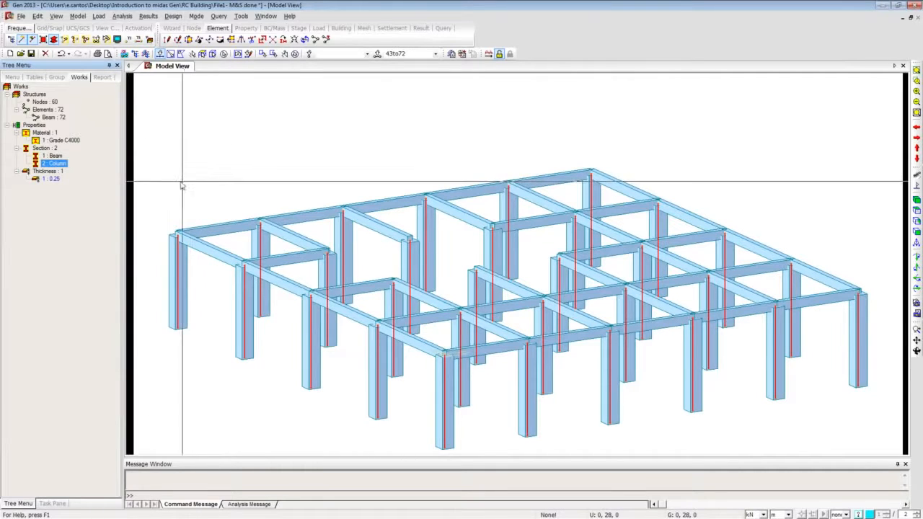
{"action": "left_click_drag", "start_coordinate": [57, 164], "coordinate": [148, 177]}
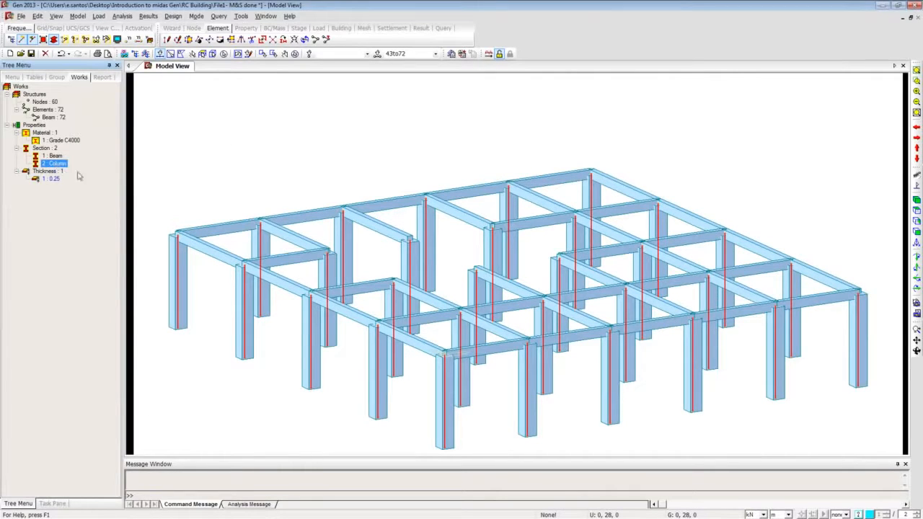
{"action": "left_click", "coordinate": [295, 54]}
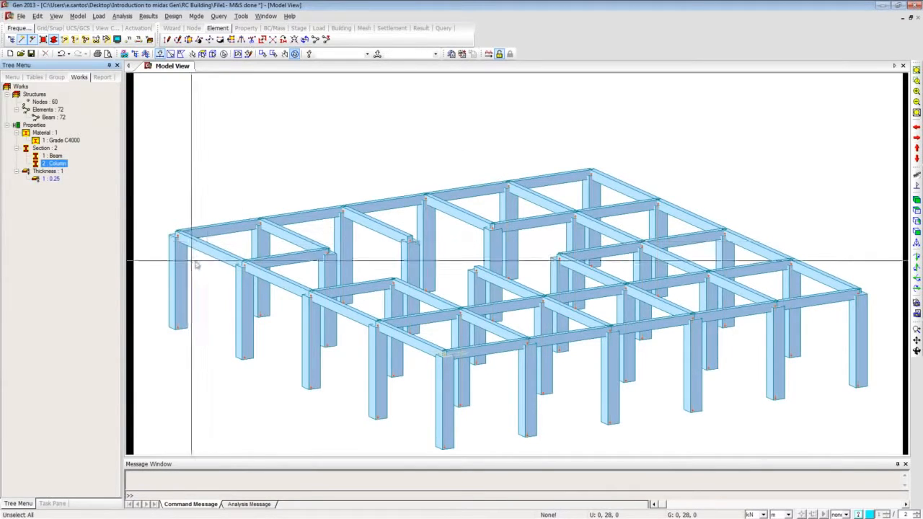
Try assigning the Column section from the works tree to a single edge beam
{"action": "left_click", "coordinate": [204, 248]}
{"action": "left_click_drag", "start_coordinate": [62, 165], "coordinate": [167, 190]}
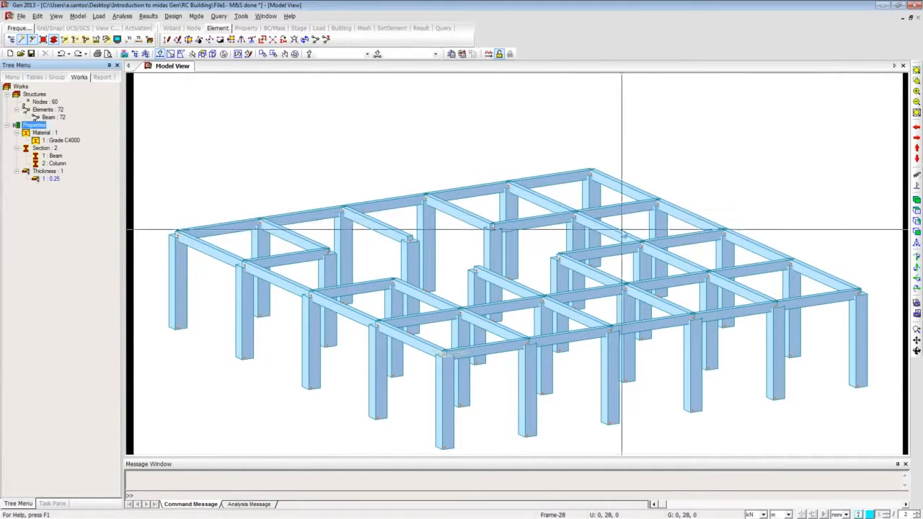
{"action": "left_click", "coordinate": [917, 201]}
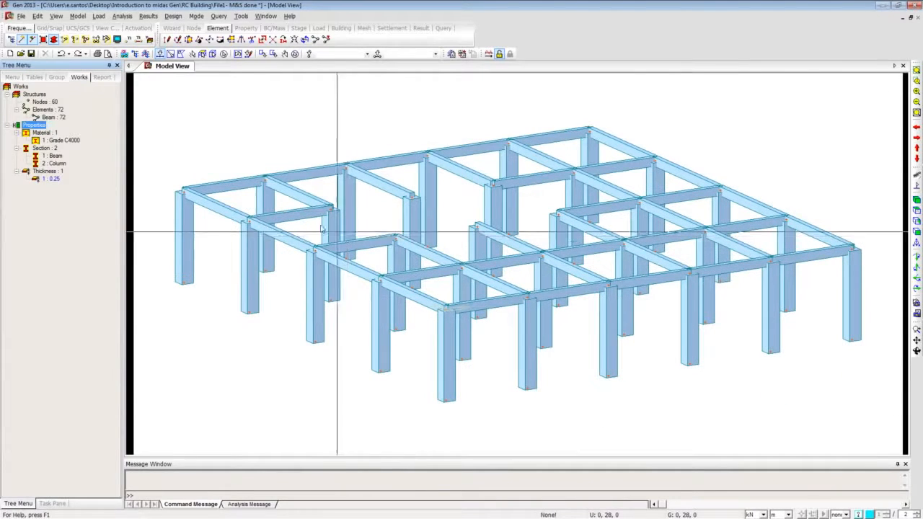
Create a full-height Wall element with 0.2500 thickness along Y = 21 m, connecting the core column nodes 49, 50, 20 and 19
{"action": "right_click", "coordinate": [189, 112]}
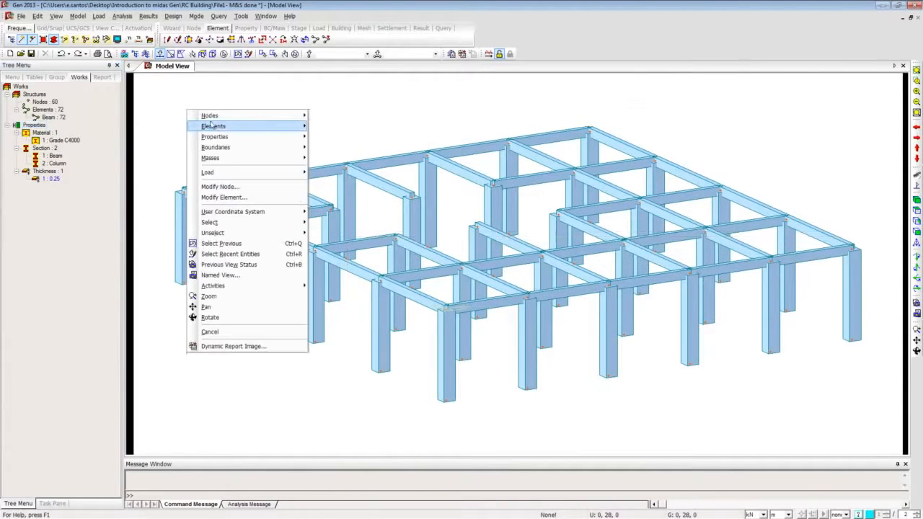
{"action": "left_click", "coordinate": [339, 130]}
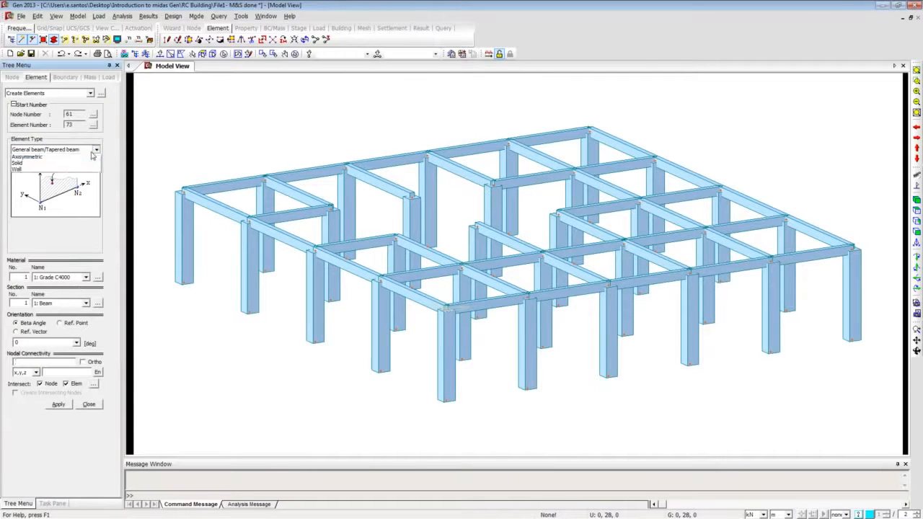
{"action": "left_click", "coordinate": [96, 150]}
{"action": "left_click", "coordinate": [29, 217]}
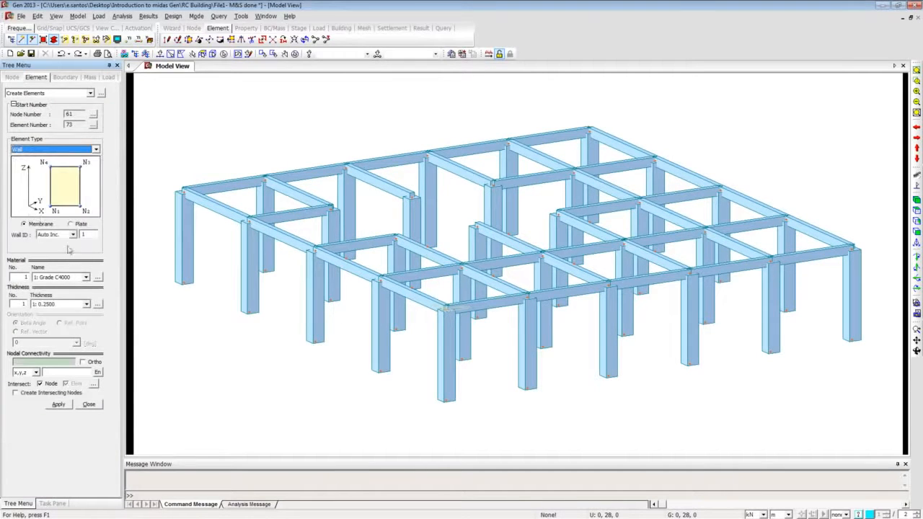
{"action": "left_click", "coordinate": [61, 308]}
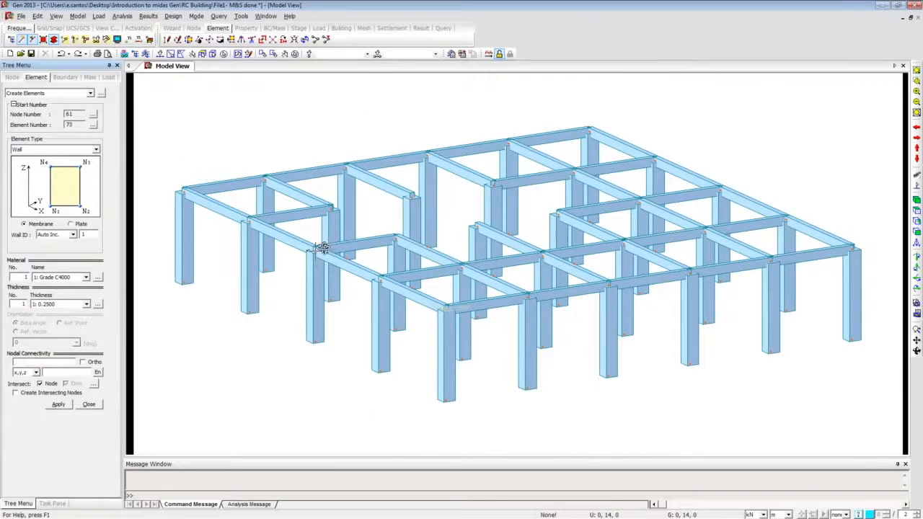
{"action": "scroll", "coordinate": [318, 249], "scroll_direction": "up", "scroll_amount": 3}
{"action": "left_click", "coordinate": [343, 236]}
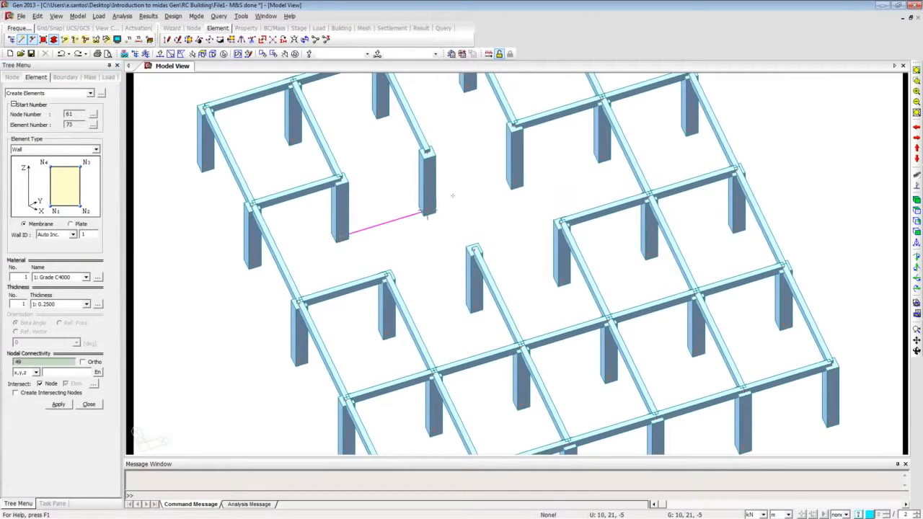
{"action": "left_click", "coordinate": [510, 186]}
{"action": "left_click", "coordinate": [514, 129]}
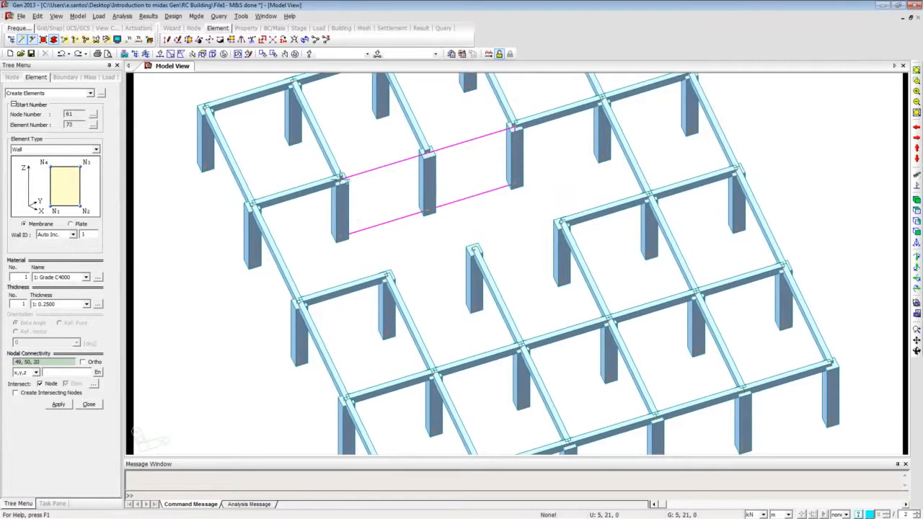
{"action": "left_click", "coordinate": [343, 177]}
Create the core's one-bay end wall along X = 15 m through nodes 50, 45, 15 and 20
{"action": "middle_click_drag", "start_coordinate": [305, 233], "coordinate": [351, 253], "text": "ctrl"}
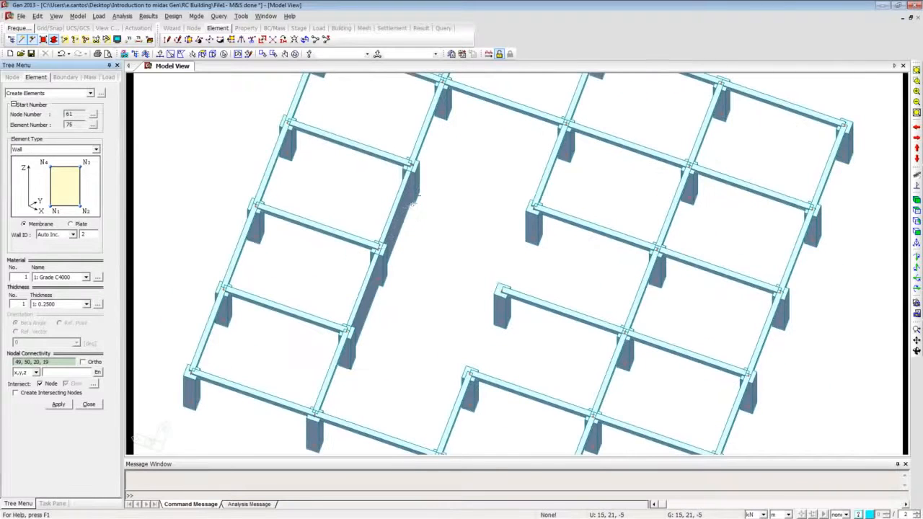
{"action": "left_click", "coordinate": [417, 198]}
{"action": "left_click", "coordinate": [525, 234]}
{"action": "left_click", "coordinate": [534, 207]}
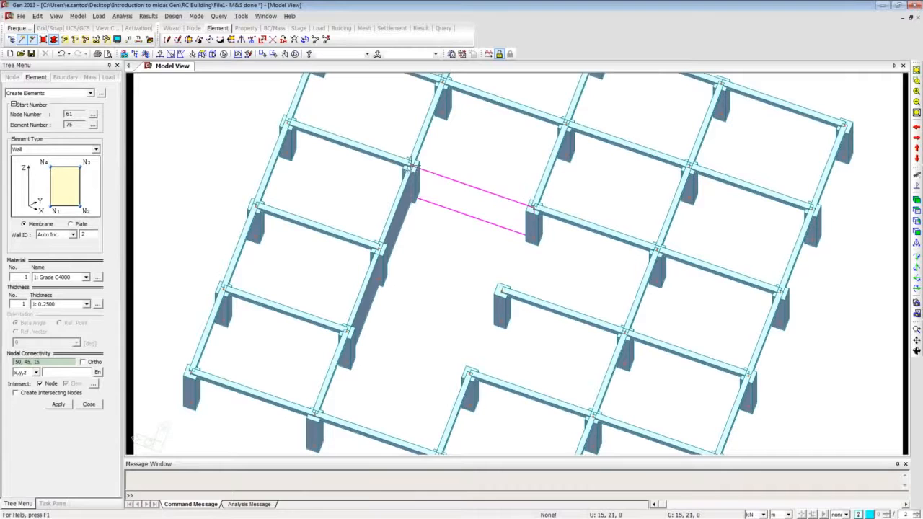
{"action": "left_click", "coordinate": [411, 168]}
Create the two-bay core wall along Y = 14 m from X = 15 m to X = 5 m, between the column base and top nodes
{"action": "middle_click_drag", "start_coordinate": [346, 283], "coordinate": [443, 272], "text": "ctrl"}
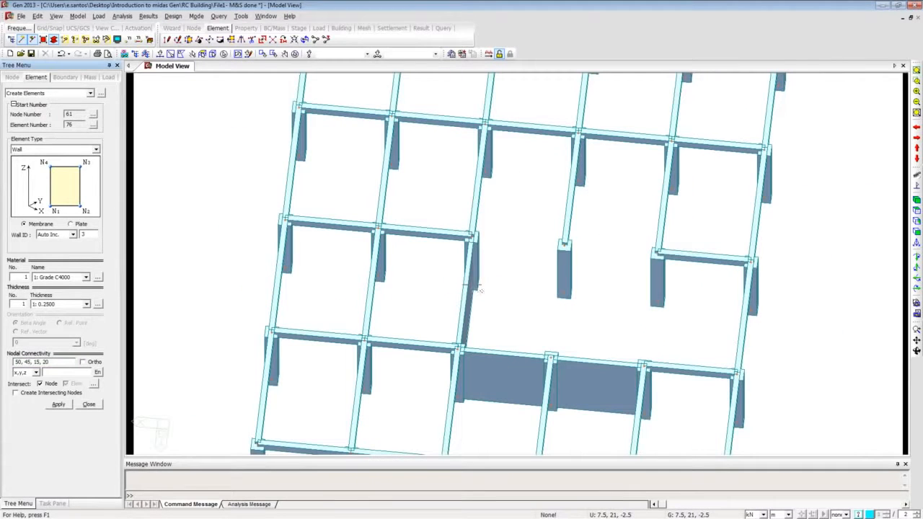
{"action": "left_click", "coordinate": [474, 287]}
{"action": "left_click", "coordinate": [653, 301]}
{"action": "left_click", "coordinate": [655, 254]}
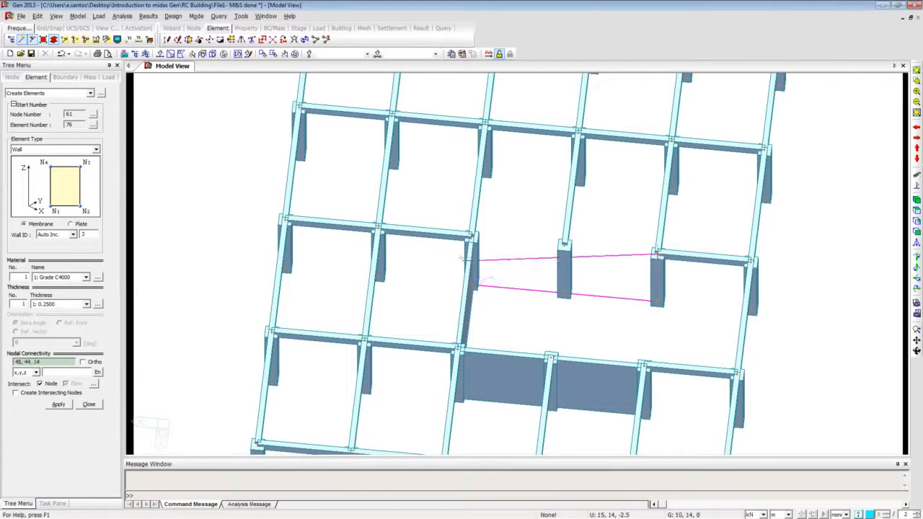
{"action": "left_click", "coordinate": [470, 242]}
Close the core with an end wall along X = 5 m through nodes 44, 49, 19 and 14
{"action": "middle_click_drag", "start_coordinate": [437, 324], "coordinate": [504, 326], "text": "ctrl"}
{"action": "left_click", "coordinate": [556, 184]}
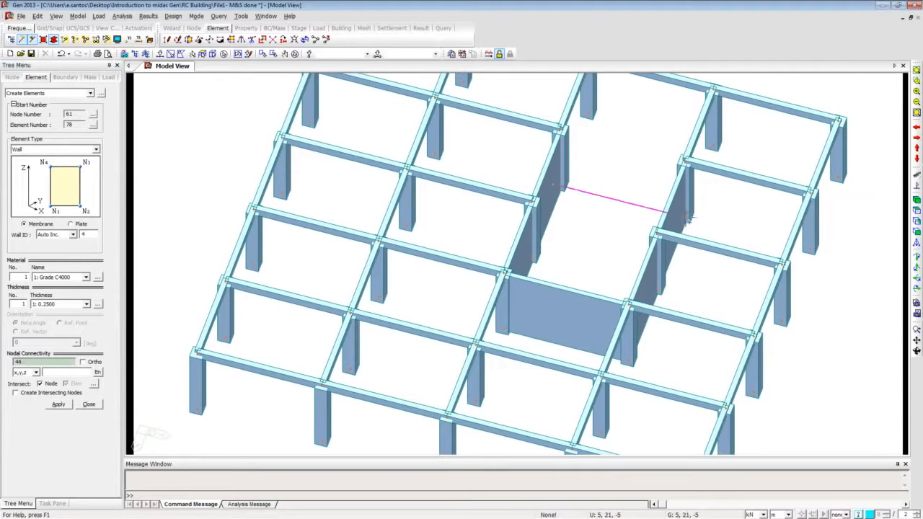
{"action": "left_click", "coordinate": [686, 216]}
{"action": "left_click", "coordinate": [682, 160]}
{"action": "left_click", "coordinate": [567, 133]}
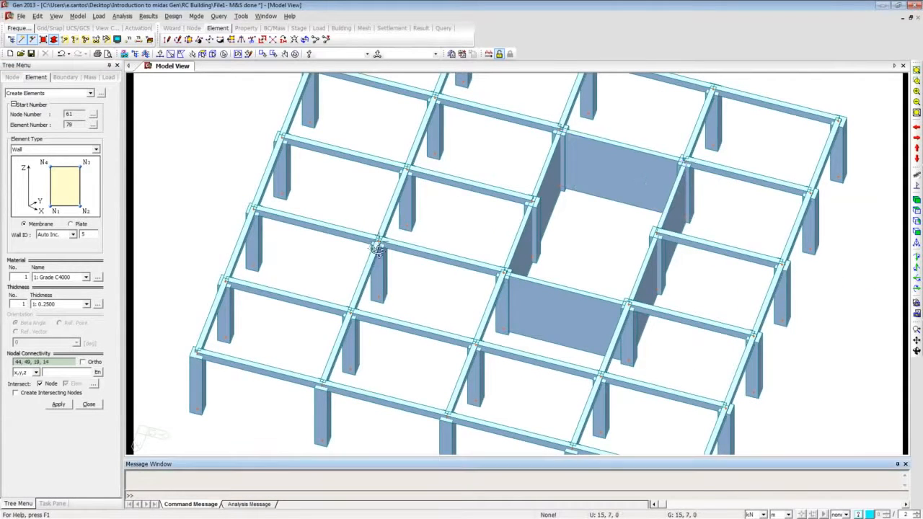
Create the core's middle cross wall along X = 10 m through nodes 60, 59, 29 and 30
{"action": "middle_click_drag", "start_coordinate": [379, 250], "coordinate": [544, 256], "text": "ctrl"}
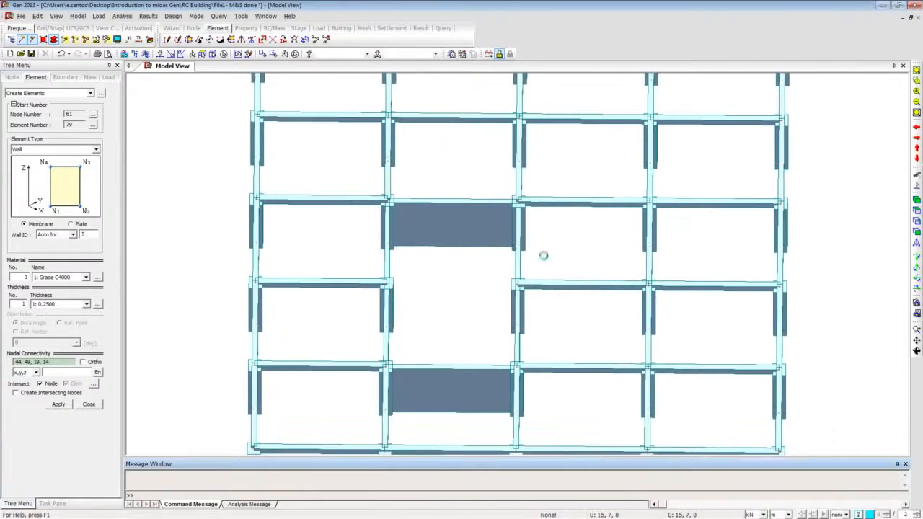
{"action": "left_click", "coordinate": [387, 327]}
{"action": "left_click", "coordinate": [517, 328]}
{"action": "left_click", "coordinate": [517, 284]}
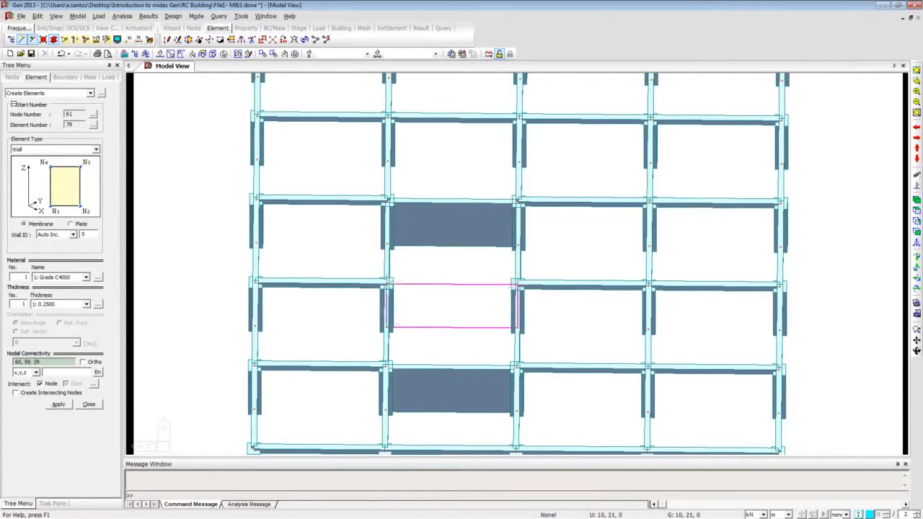
{"action": "left_click", "coordinate": [388, 284]}
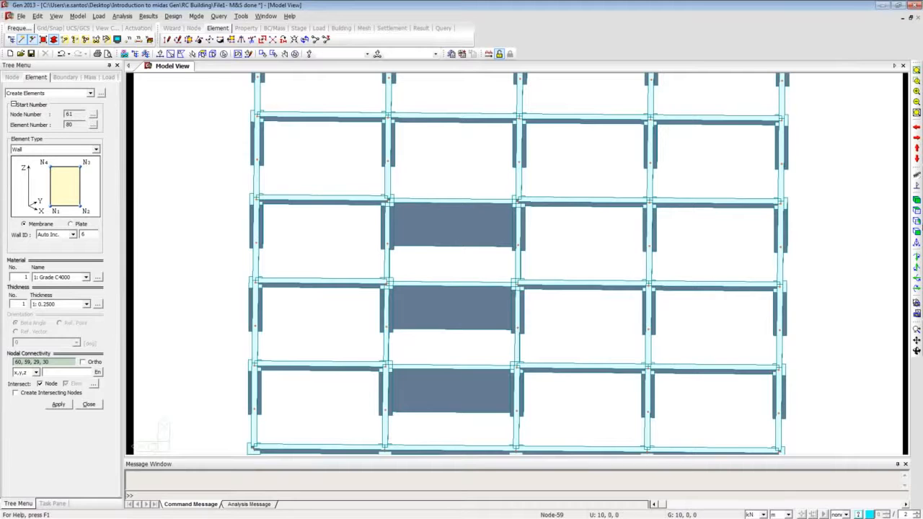
Select the six columns that coincide with the core wall edges in the wireframe display, delete them, and finish element creation
{"action": "left_click", "coordinate": [917, 200]}
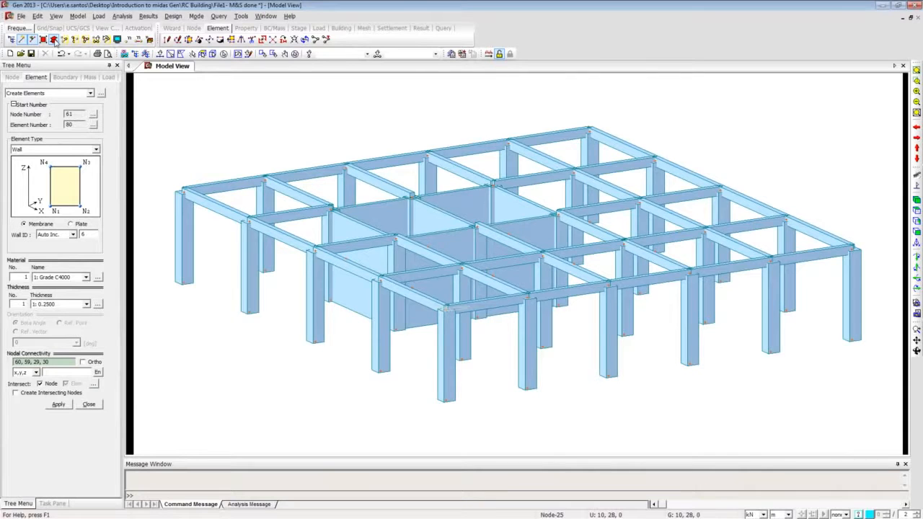
{"action": "left_click", "coordinate": [53, 39]}
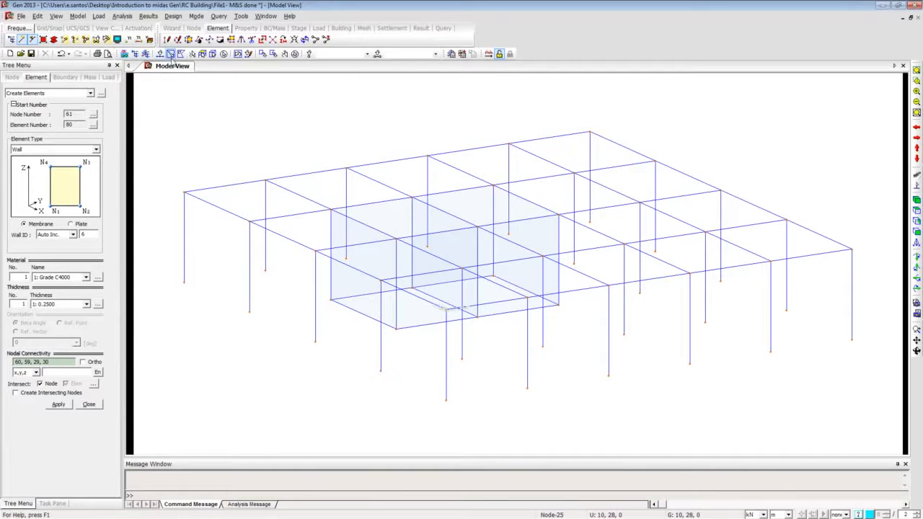
{"action": "left_click", "coordinate": [160, 54]}
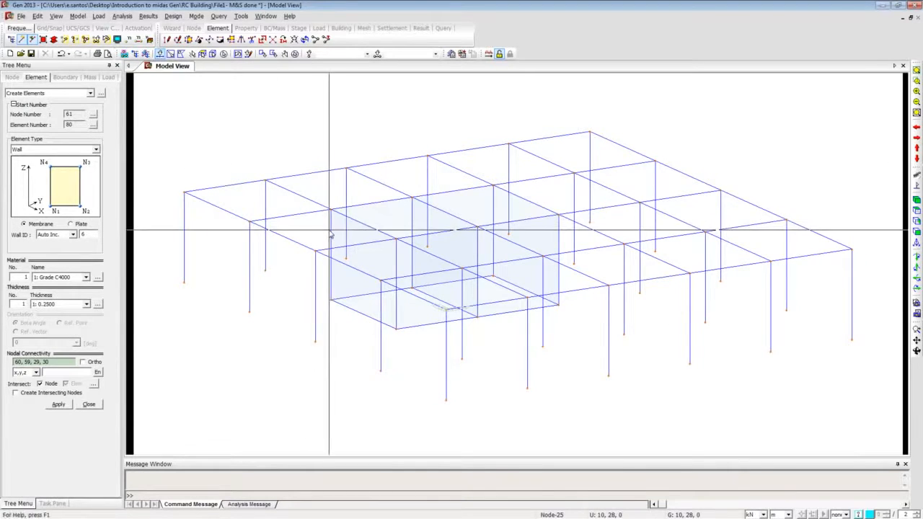
{"action": "left_click", "coordinate": [331, 235]}
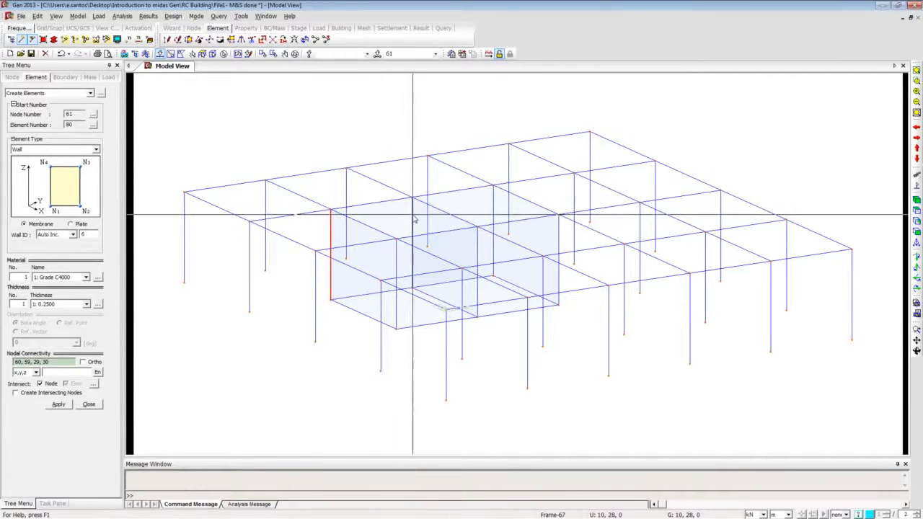
{"action": "left_click", "coordinate": [412, 213]}
{"action": "left_click", "coordinate": [493, 210]}
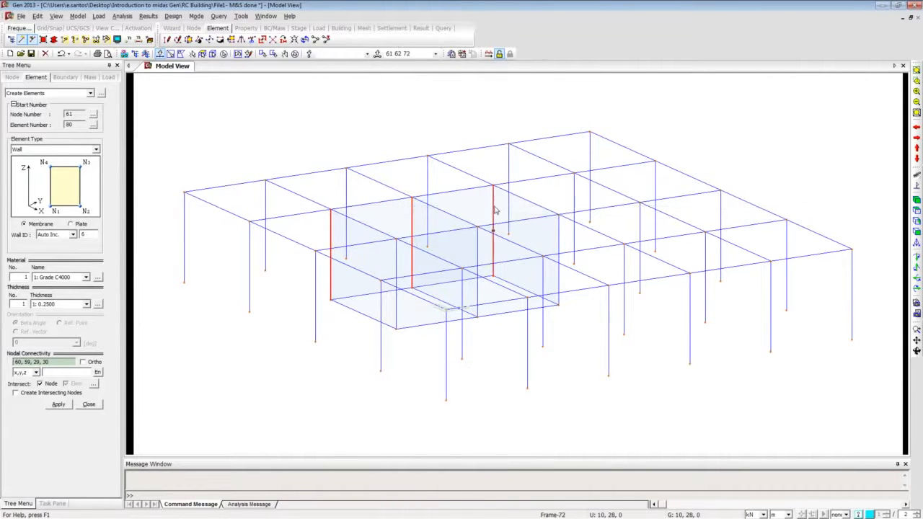
{"action": "left_click", "coordinate": [558, 241]}
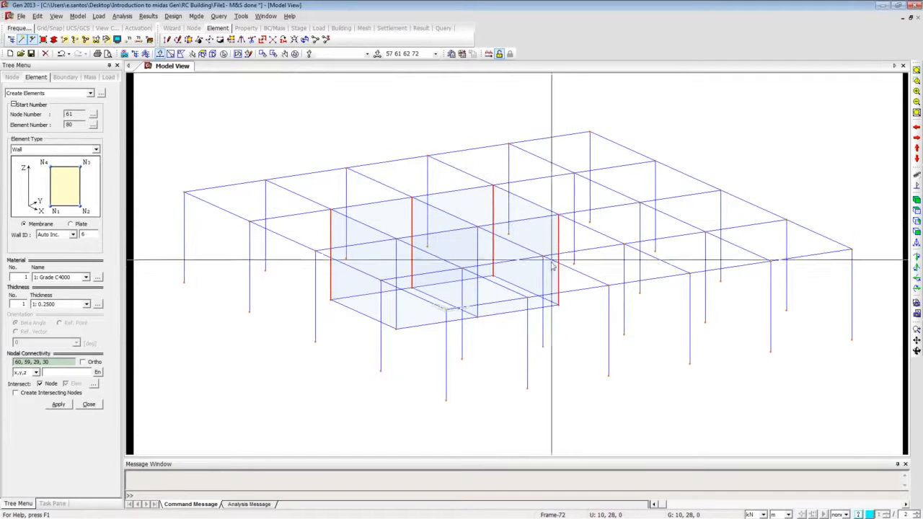
{"action": "middle_click_drag", "start_coordinate": [488, 282], "coordinate": [488, 295], "text": "ctrl"}
{"action": "left_click", "coordinate": [477, 286]}
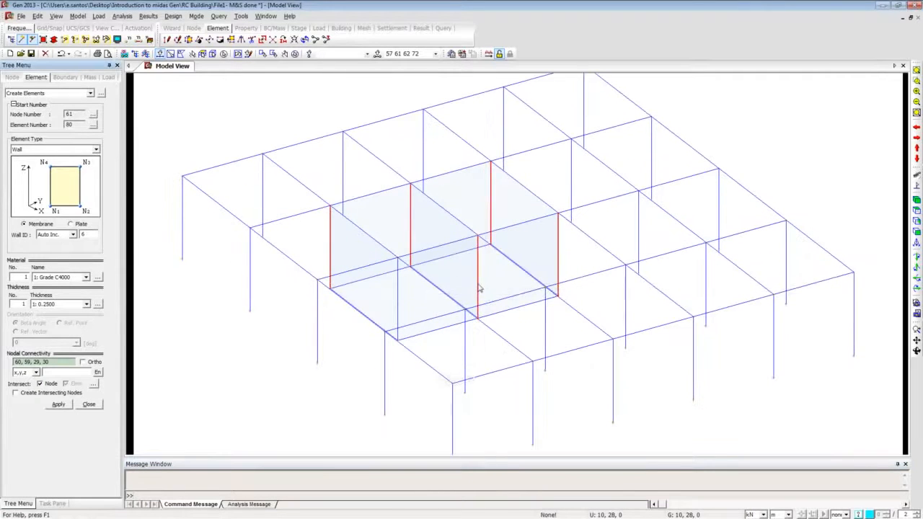
{"action": "left_click", "coordinate": [397, 296]}
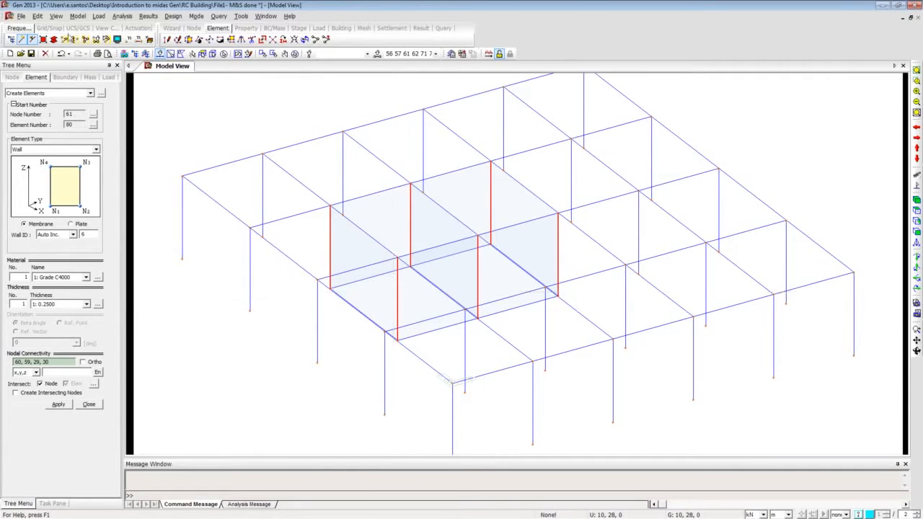
{"action": "left_click", "coordinate": [53, 40]}
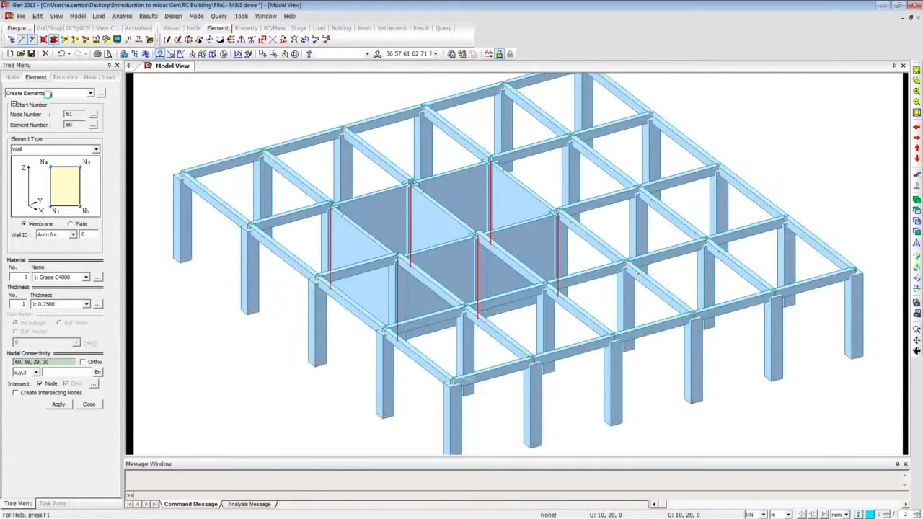
{"action": "key", "text": "Delete"}
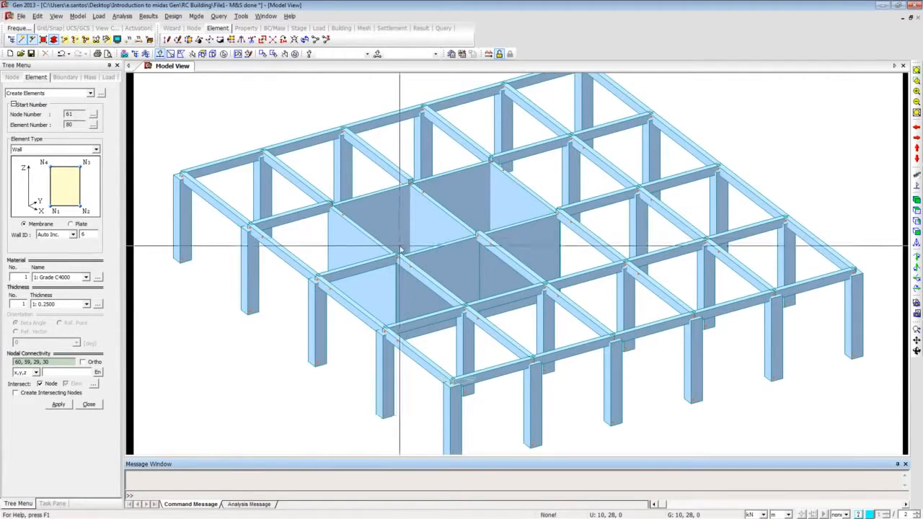
{"action": "left_click", "coordinate": [916, 200]}
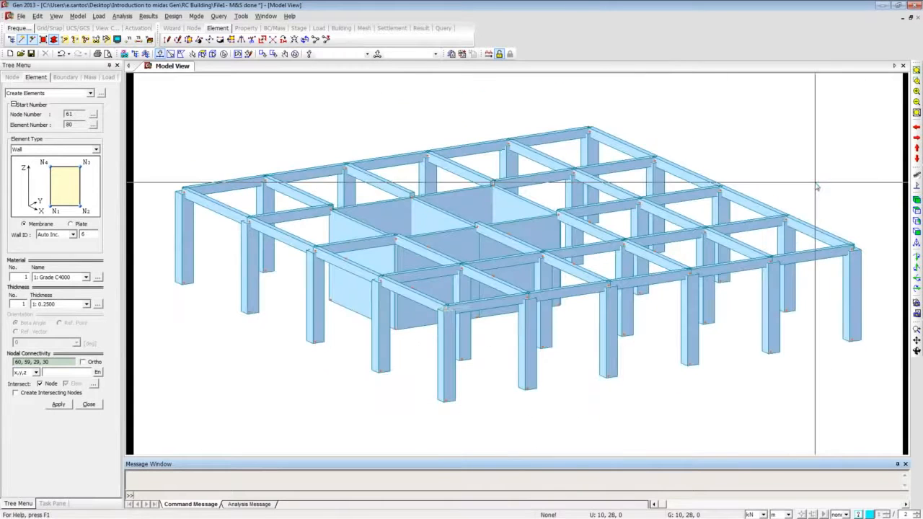
{"action": "left_click", "coordinate": [90, 404]}
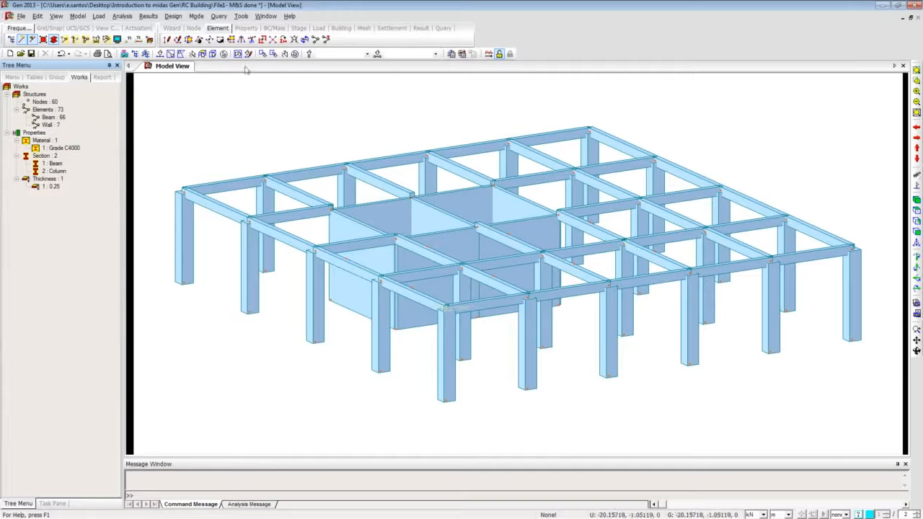
Select the whole storey and generate the building upward with 2 copies at a 3.5 m global Z distance
{"action": "left_click", "coordinate": [223, 53]}
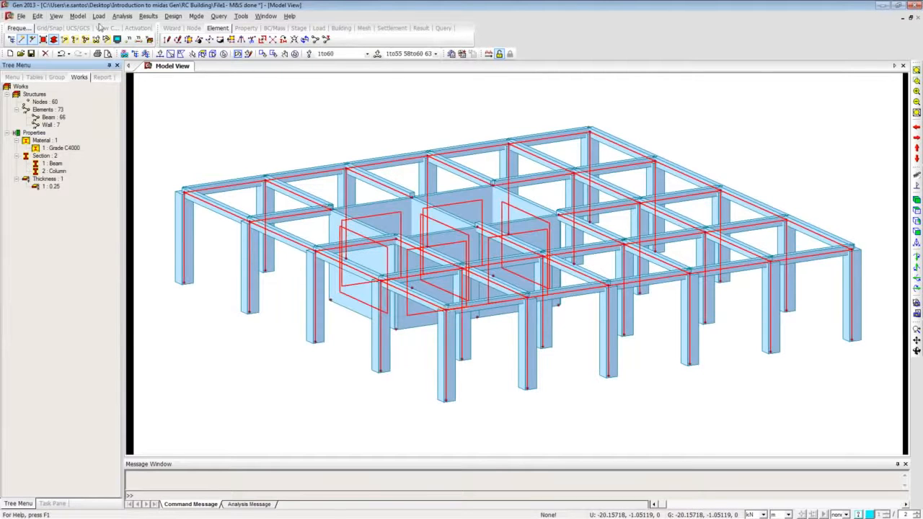
{"action": "left_click", "coordinate": [77, 16]}
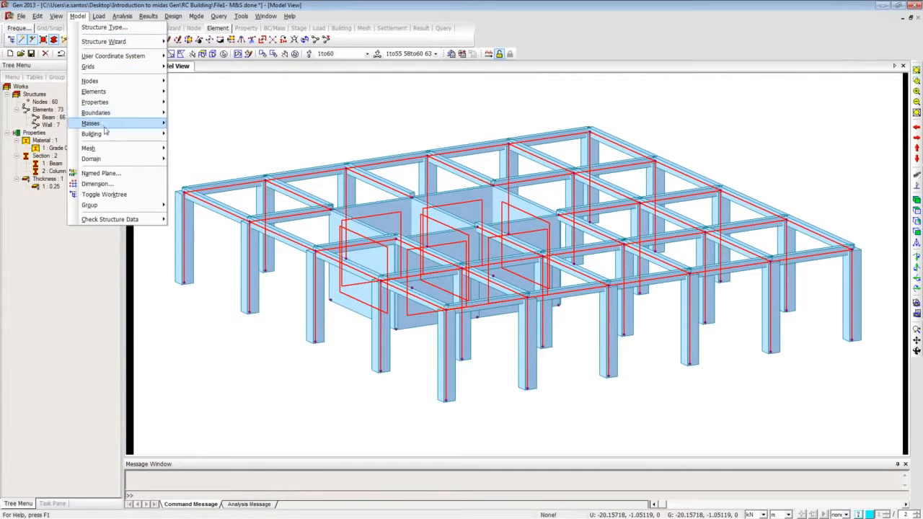
{"action": "mouse_move", "coordinate": [105, 136]}
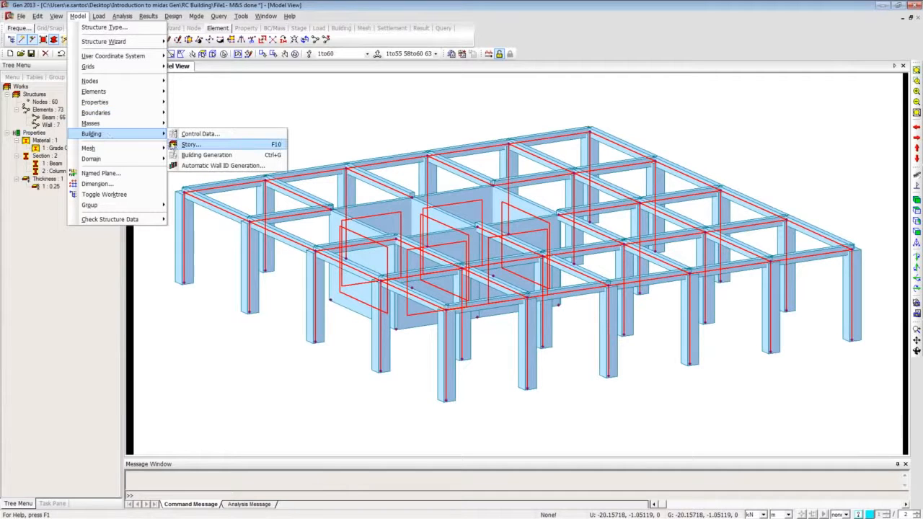
{"action": "left_click", "coordinate": [206, 155]}
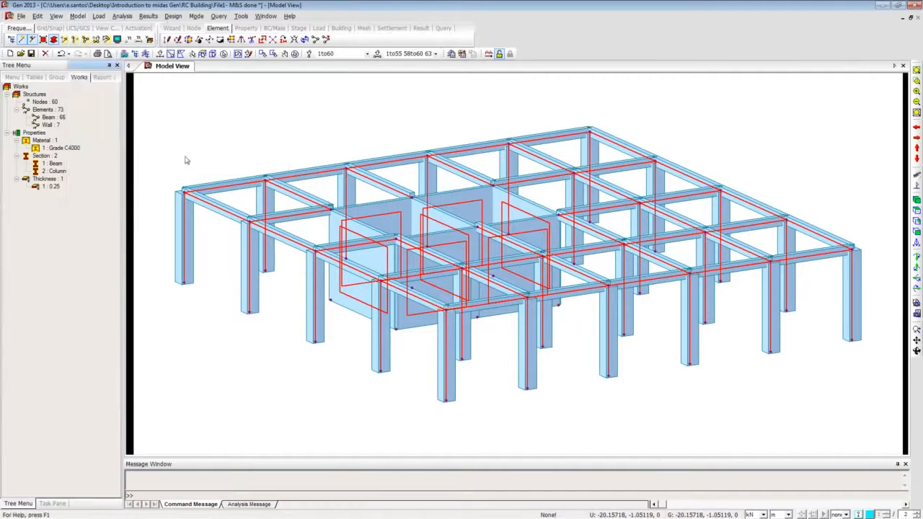
{"action": "double_click", "coordinate": [77, 133]}
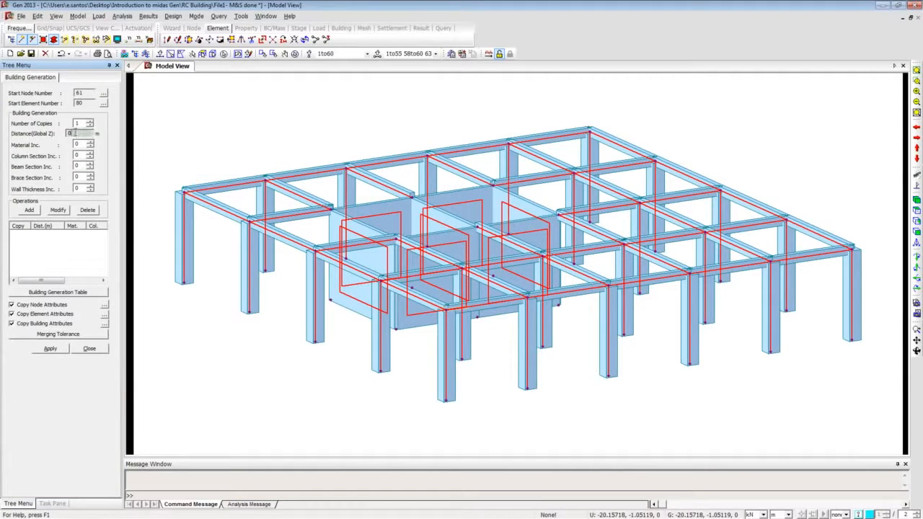
{"action": "type", "text": "3.5"}
{"action": "double_click", "coordinate": [77, 123]}
{"action": "left_click", "coordinate": [28, 210]}
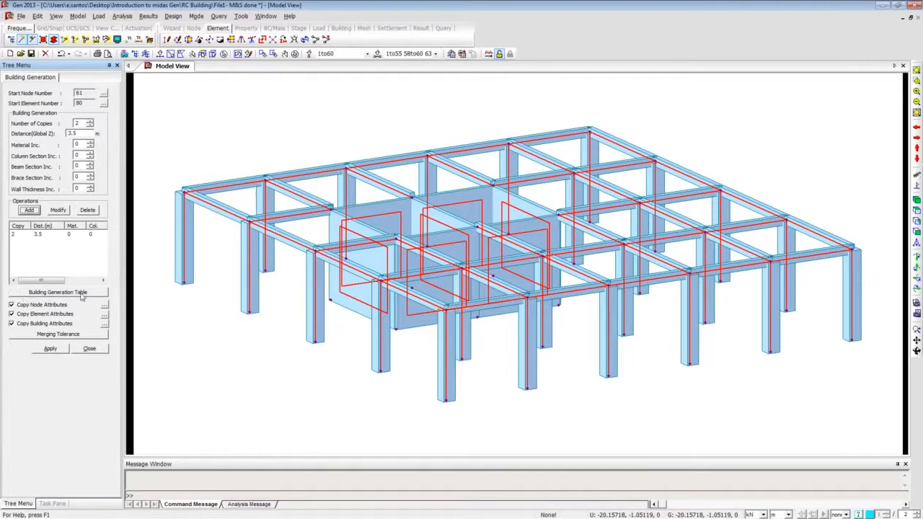
{"action": "left_click", "coordinate": [46, 349]}
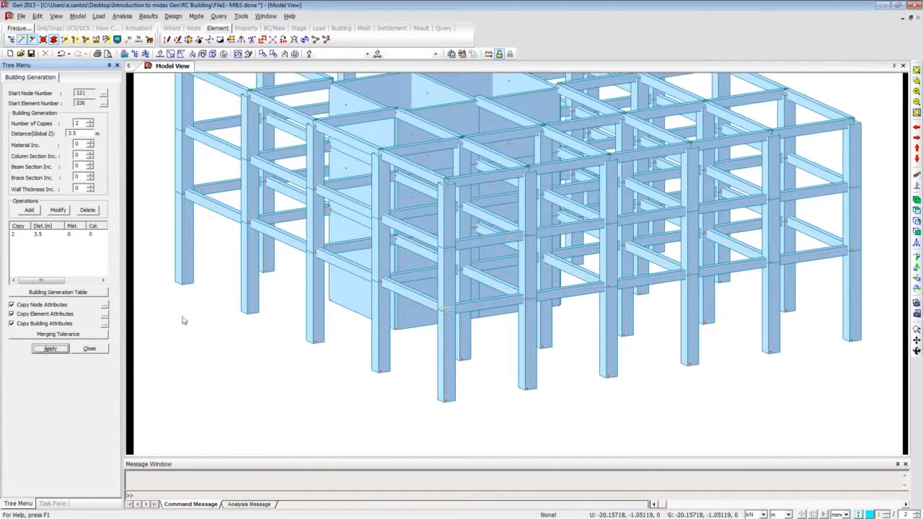
{"action": "left_click", "coordinate": [917, 200]}
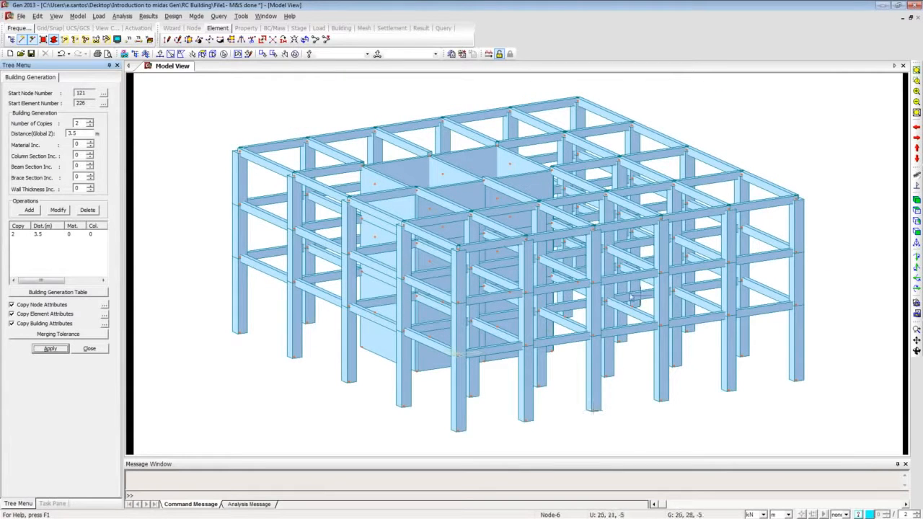
Finish building generation and auto-generate story data for 1F, 2F, 3F and Roof with 5% seismic accidental and 15% wind eccentricity
{"action": "left_click", "coordinate": [94, 349]}
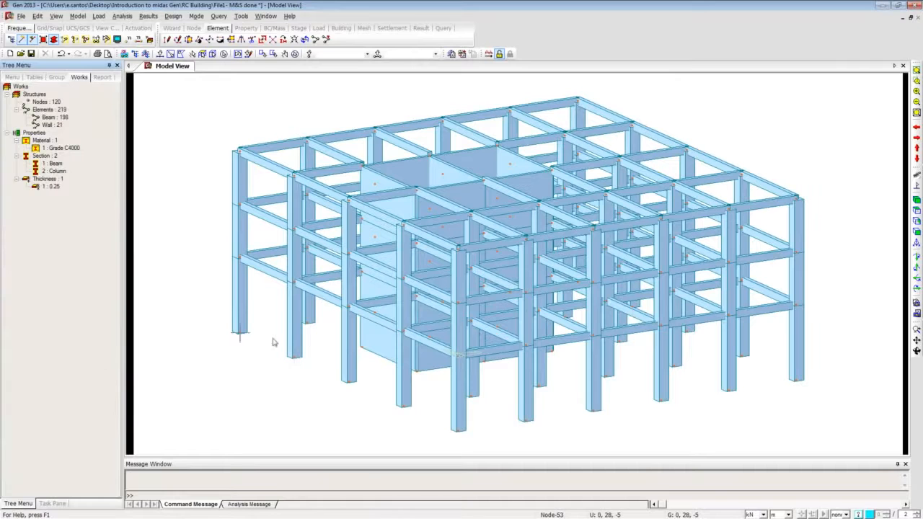
{"action": "left_click", "coordinate": [76, 16]}
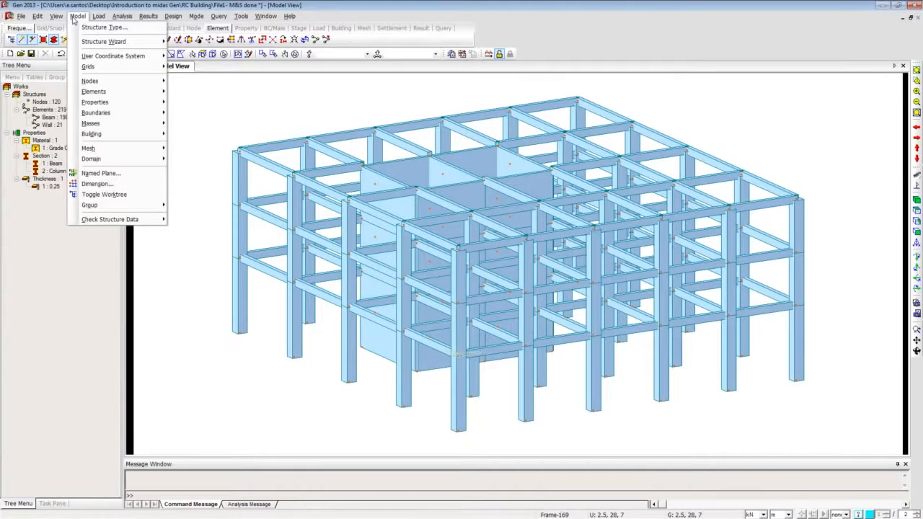
{"action": "mouse_move", "coordinate": [124, 137]}
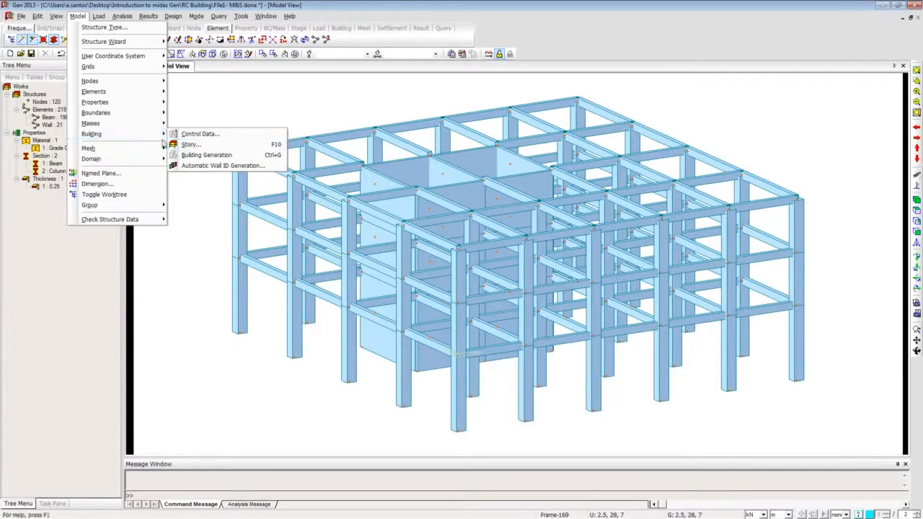
{"action": "left_click", "coordinate": [188, 145]}
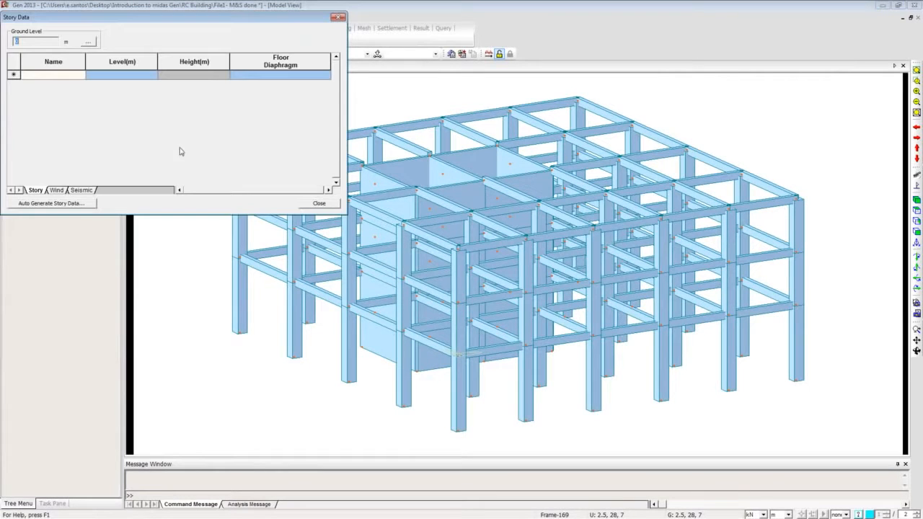
{"action": "left_click", "coordinate": [89, 204]}
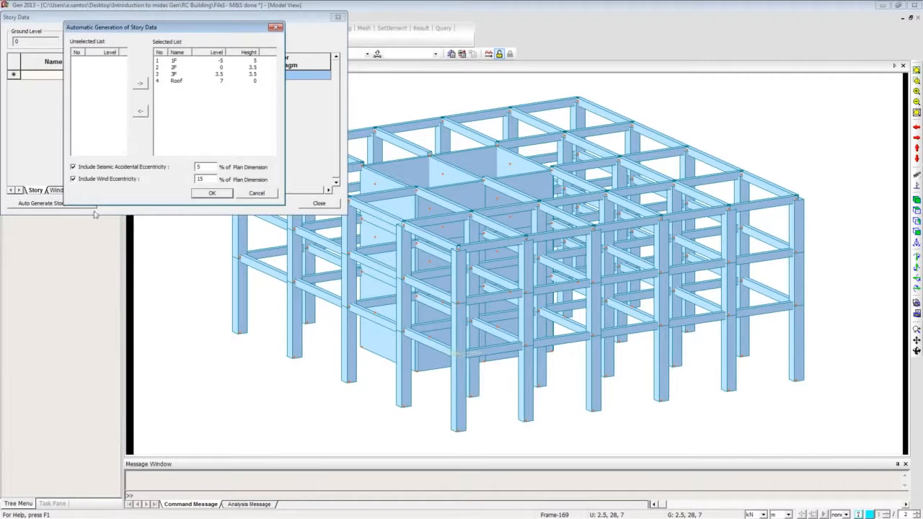
{"action": "left_click", "coordinate": [211, 193]}
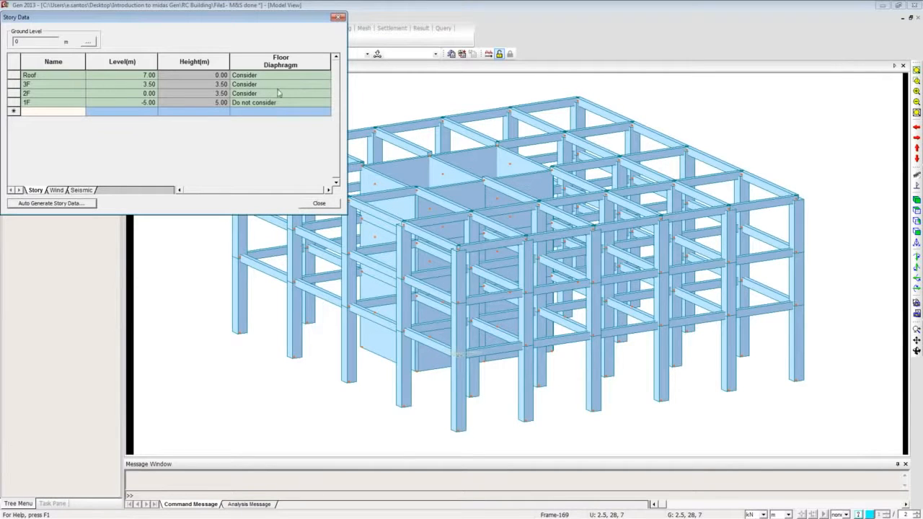
{"action": "left_click", "coordinate": [315, 204]}
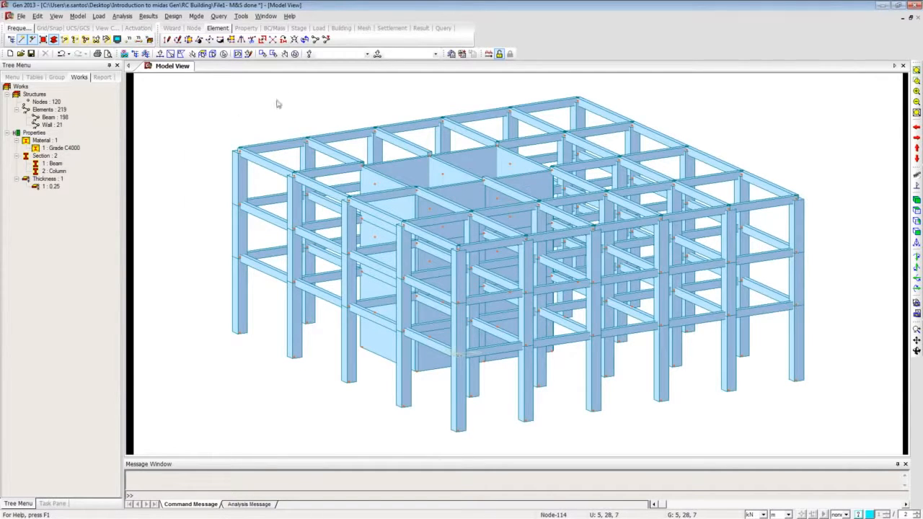
Select the nodes and elements of story 2F together with those above its floor, using selection by identity
{"action": "left_click", "coordinate": [377, 54]}
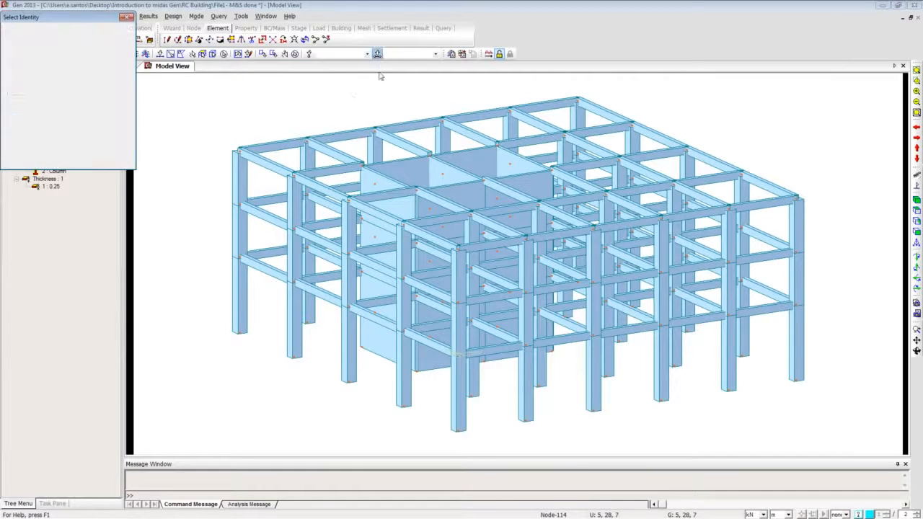
{"action": "left_click", "coordinate": [84, 86]}
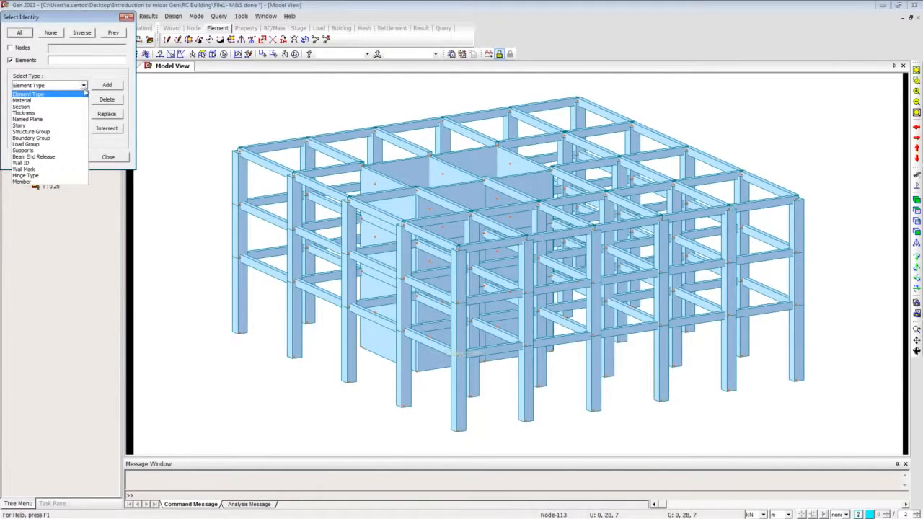
{"action": "left_click", "coordinate": [69, 125]}
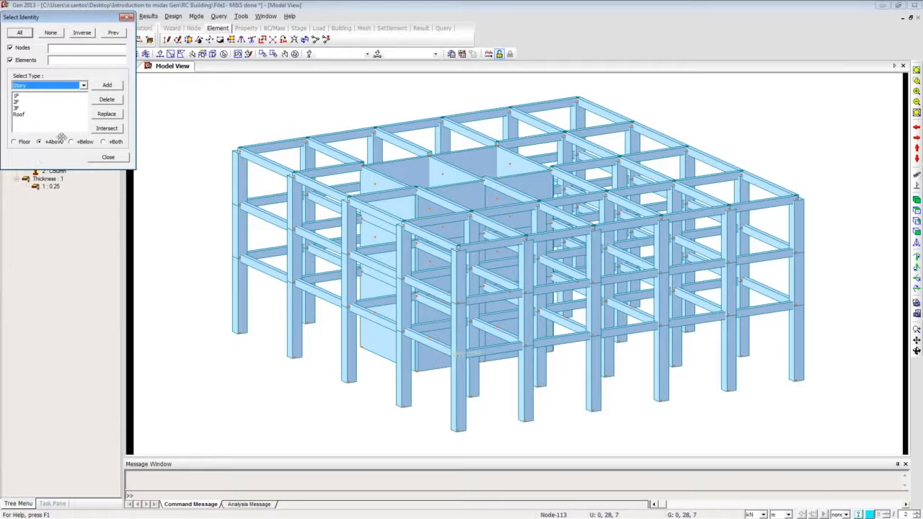
{"action": "left_click", "coordinate": [31, 103]}
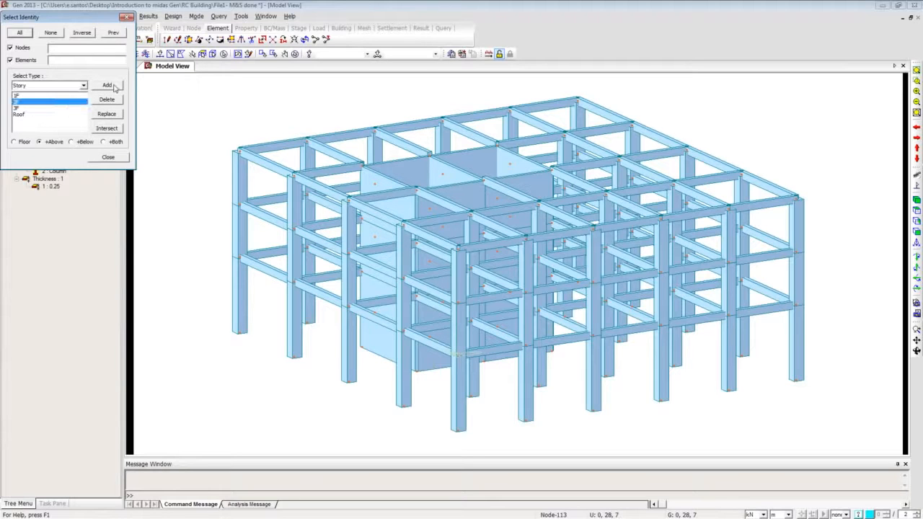
{"action": "left_click", "coordinate": [109, 85]}
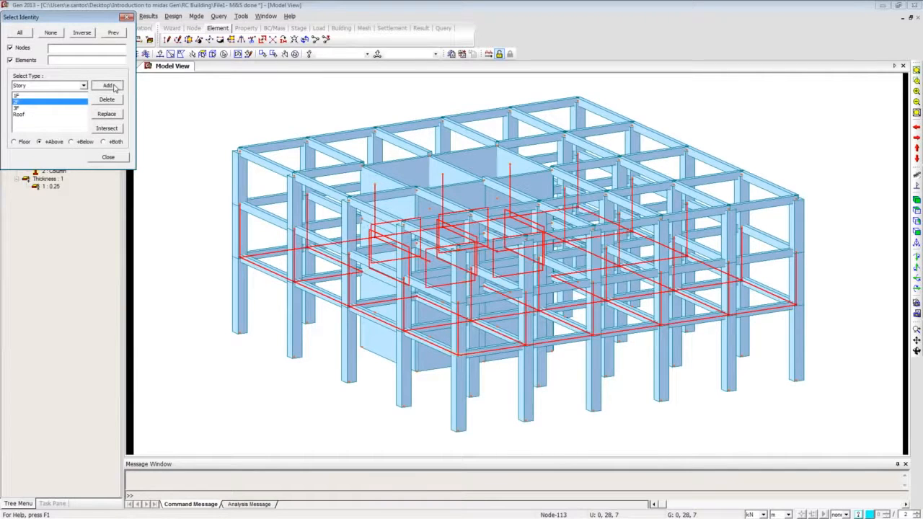
Clear the selection, reselect only the floor-level nodes and elements of story 2F, and finish selecting by identity
{"action": "left_click", "coordinate": [14, 143]}
{"action": "left_click", "coordinate": [294, 55]}
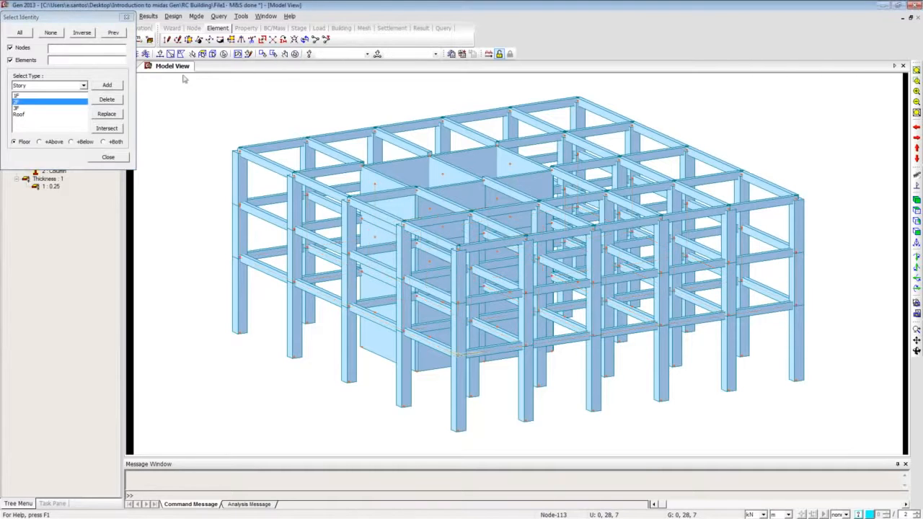
{"action": "left_click", "coordinate": [114, 87]}
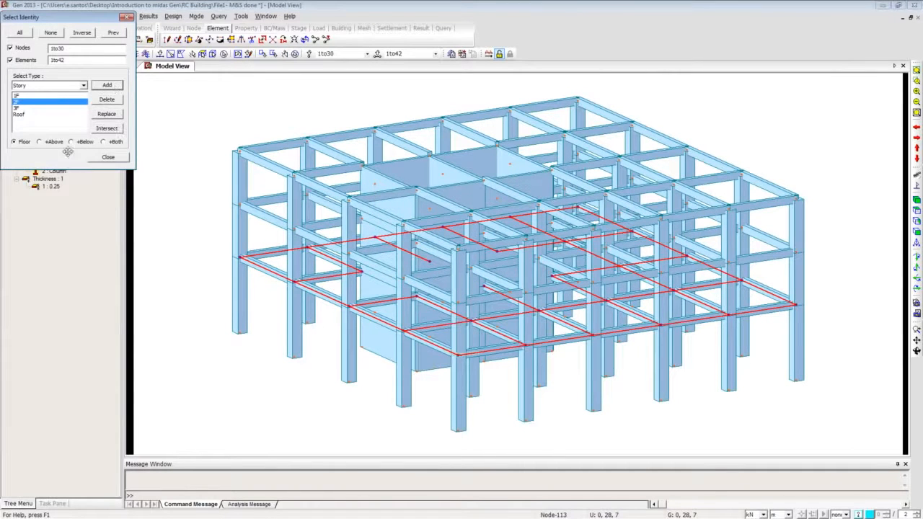
{"action": "left_click", "coordinate": [108, 157]}
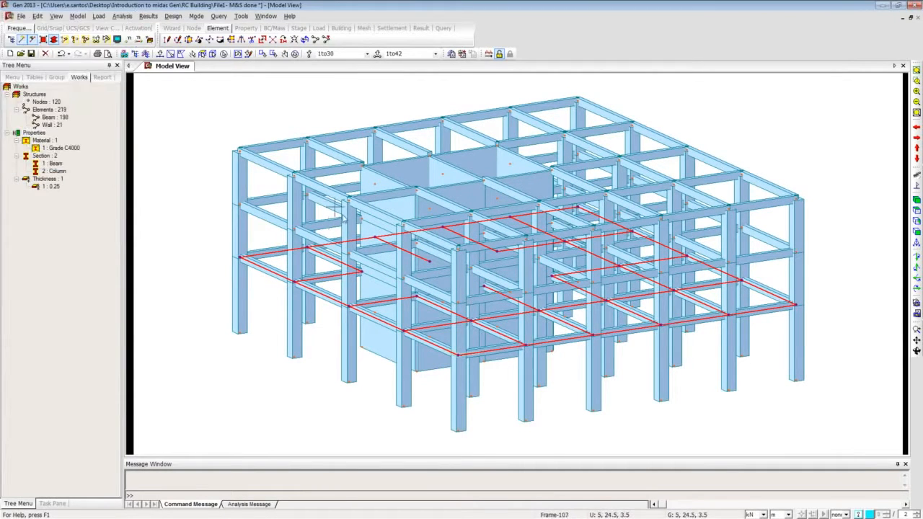
{"action": "left_click", "coordinate": [79, 16]}
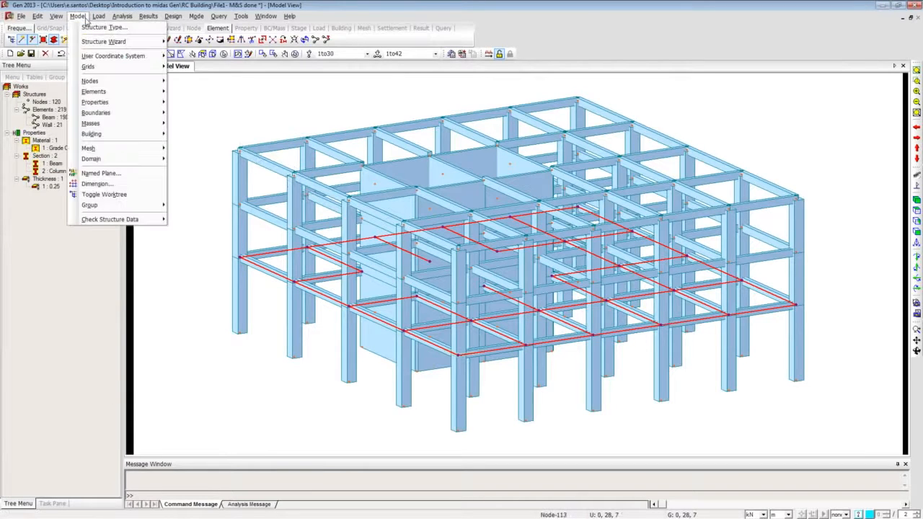
{"action": "left_click", "coordinate": [84, 18]}
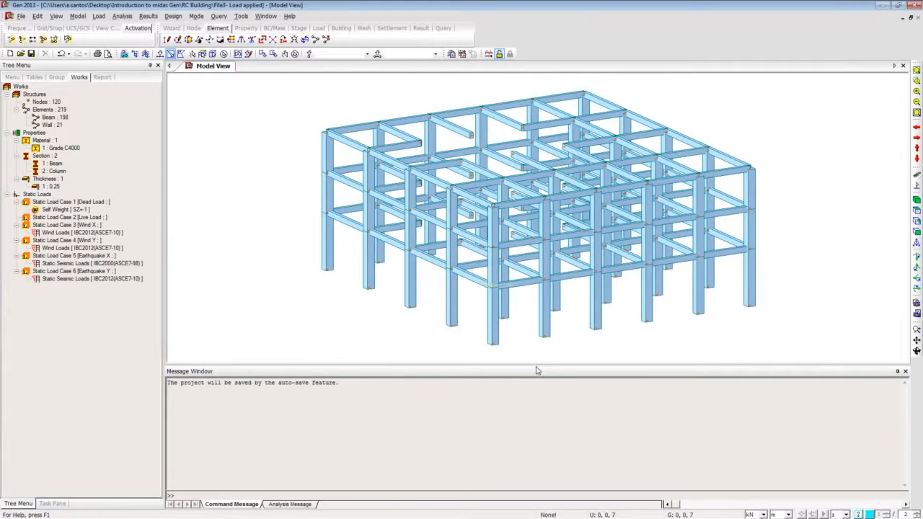
Shrink the message window to enlarge the model view and activate all elements, including the core walls
{"action": "left_click_drag", "start_coordinate": [546, 416], "coordinate": [544, 447]}
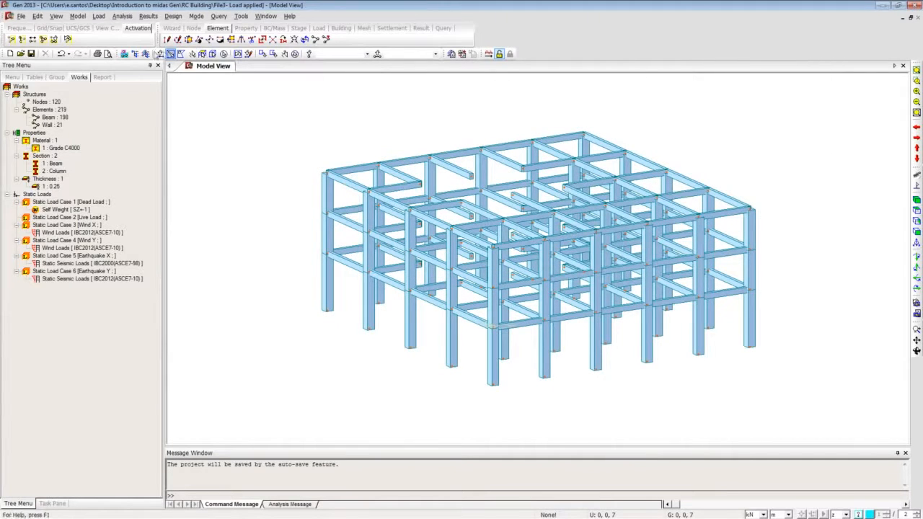
{"action": "left_click", "coordinate": [32, 39]}
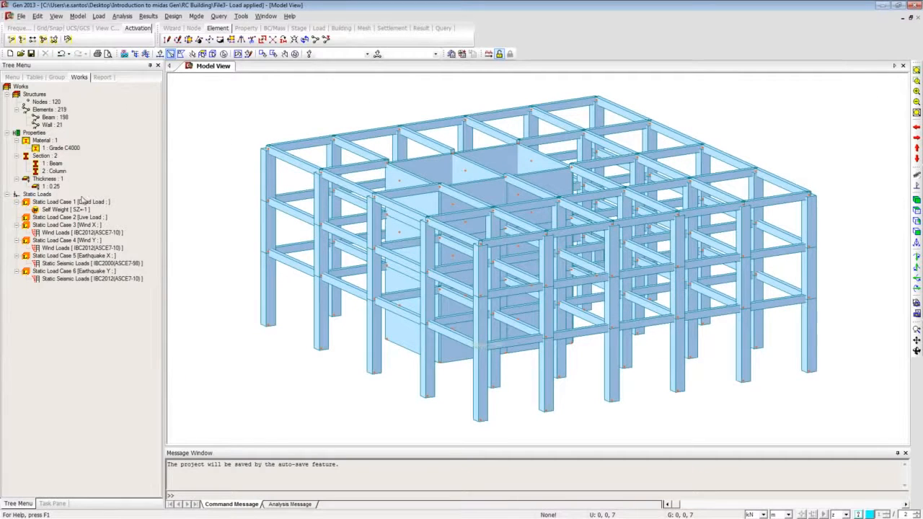
Review the names and types of the defined static load cases and close the list
{"action": "left_click", "coordinate": [98, 16]}
{"action": "left_click", "coordinate": [109, 29]}
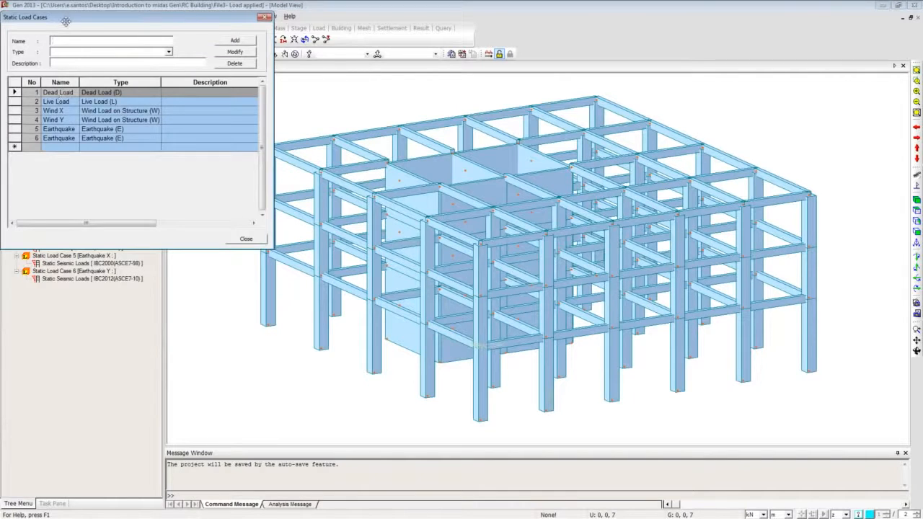
{"action": "left_click_drag", "start_coordinate": [66, 21], "coordinate": [120, 37]}
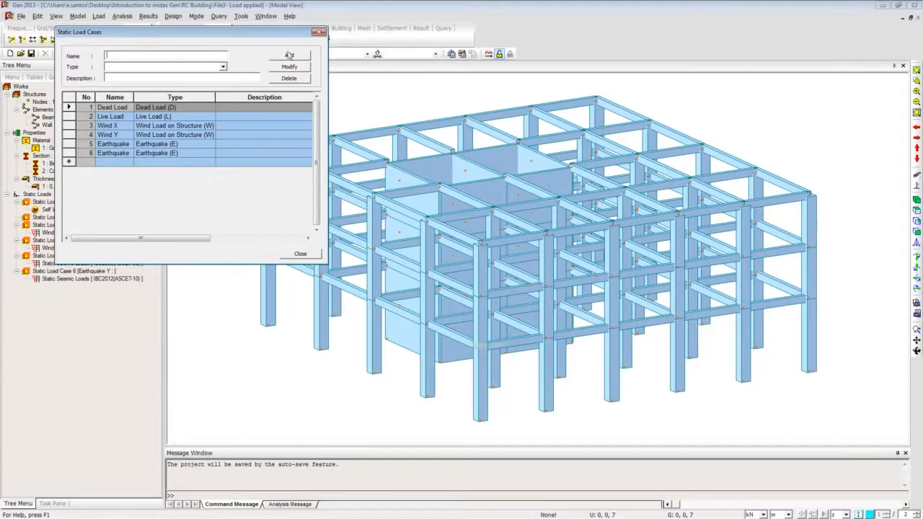
{"action": "left_click", "coordinate": [318, 32]}
Open the specification of the Wind X lateral wind load and look through the available wind load codes
{"action": "left_click", "coordinate": [98, 16]}
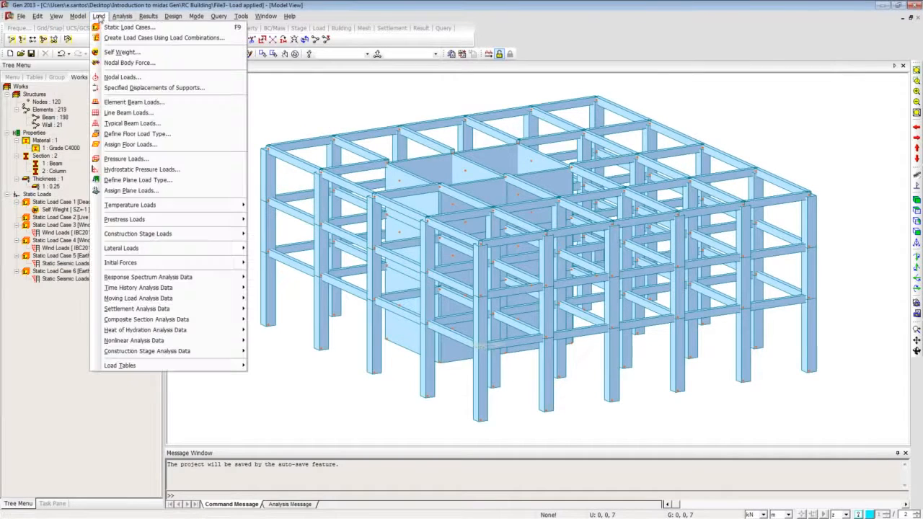
{"action": "left_click", "coordinate": [83, 283]}
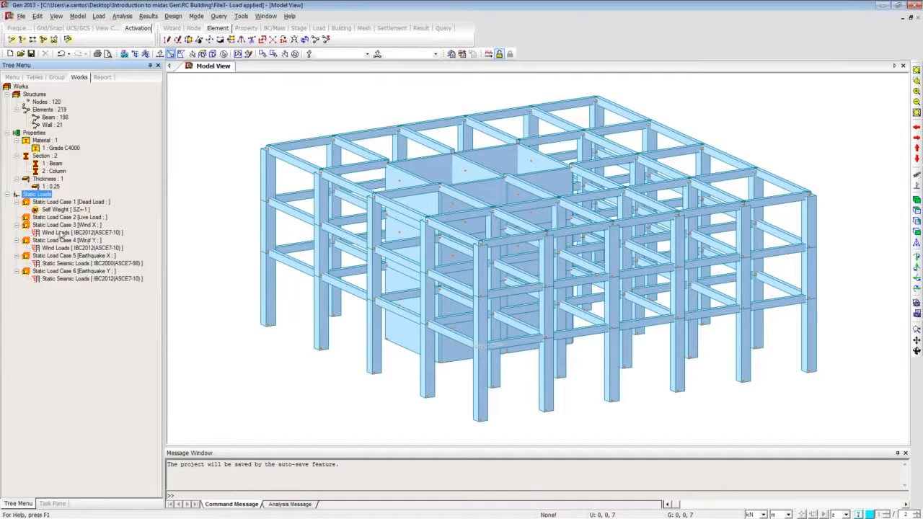
{"action": "left_click", "coordinate": [98, 16]}
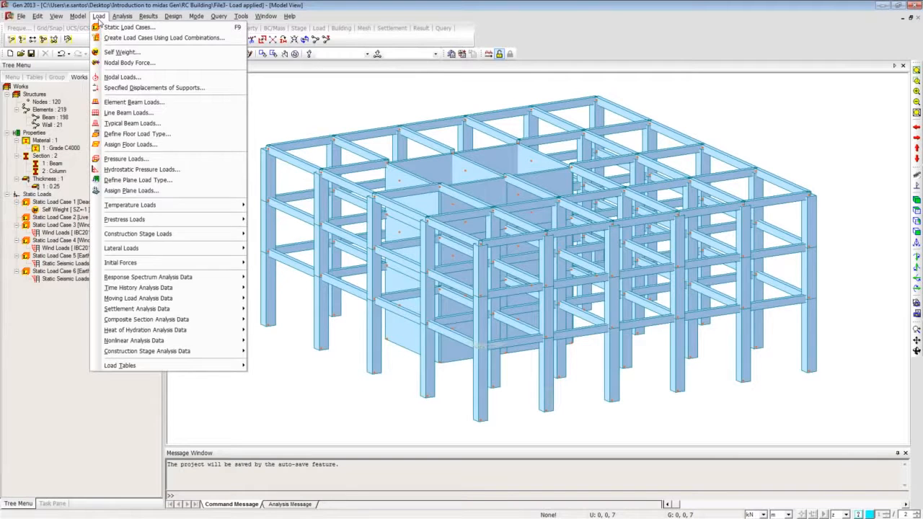
{"action": "left_click", "coordinate": [99, 16]}
{"action": "left_click", "coordinate": [99, 17]}
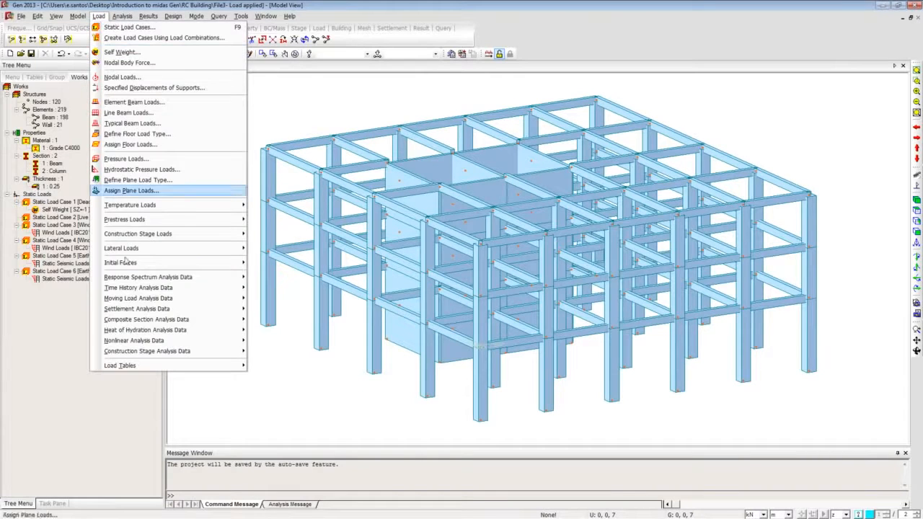
{"action": "mouse_move", "coordinate": [192, 254]}
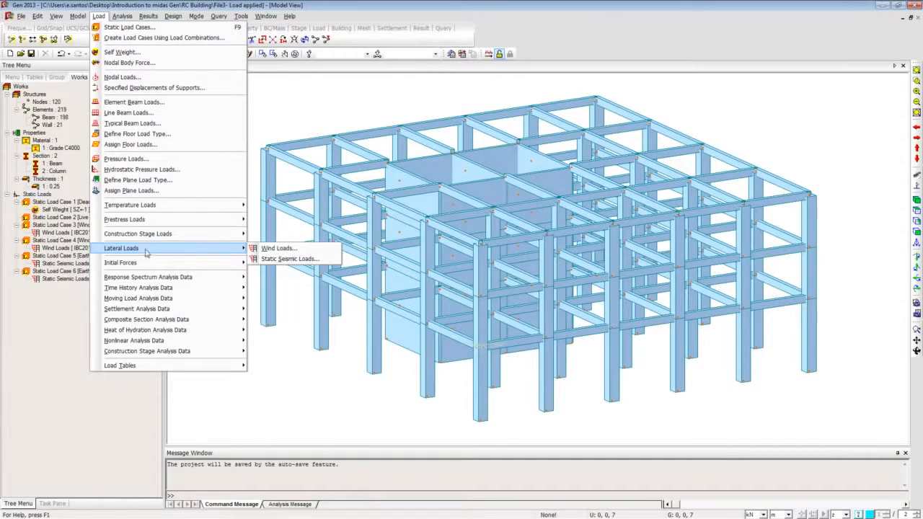
{"action": "left_click", "coordinate": [278, 249]}
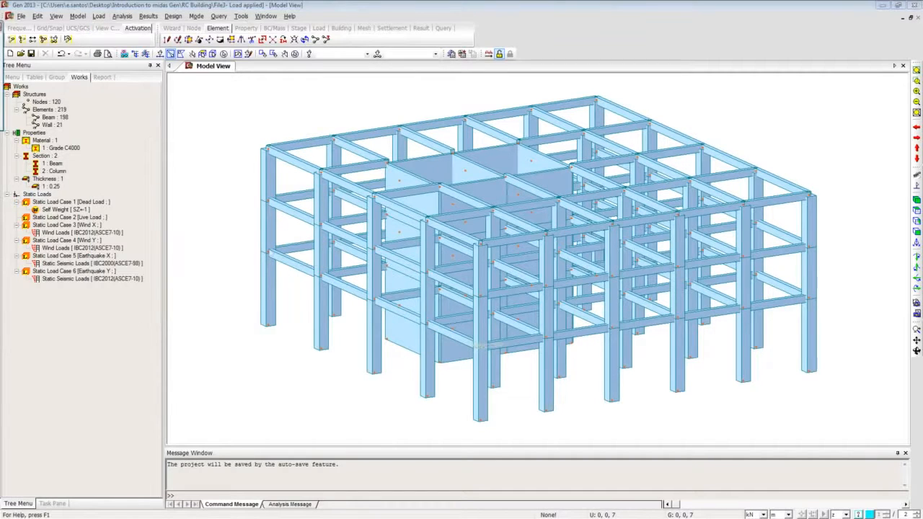
{"action": "left_click", "coordinate": [299, 99]}
{"action": "left_click", "coordinate": [413, 108]}
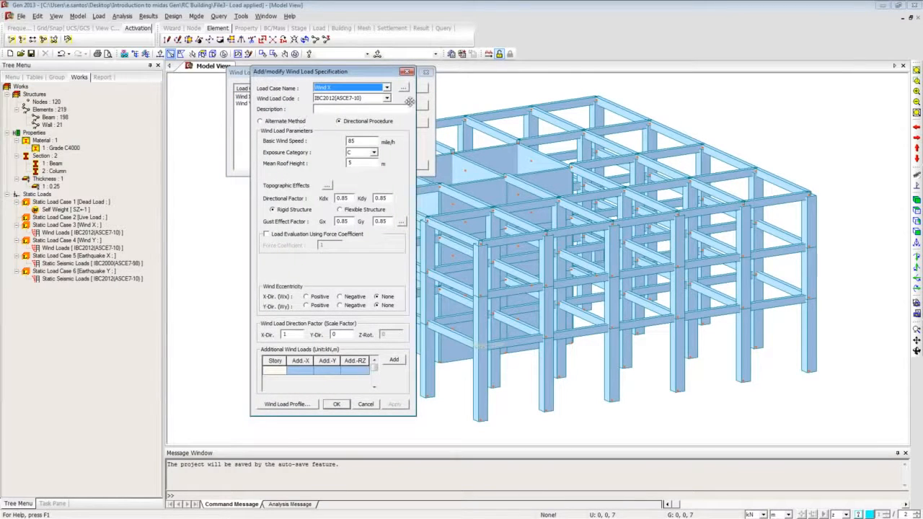
{"action": "left_click", "coordinate": [388, 98]}
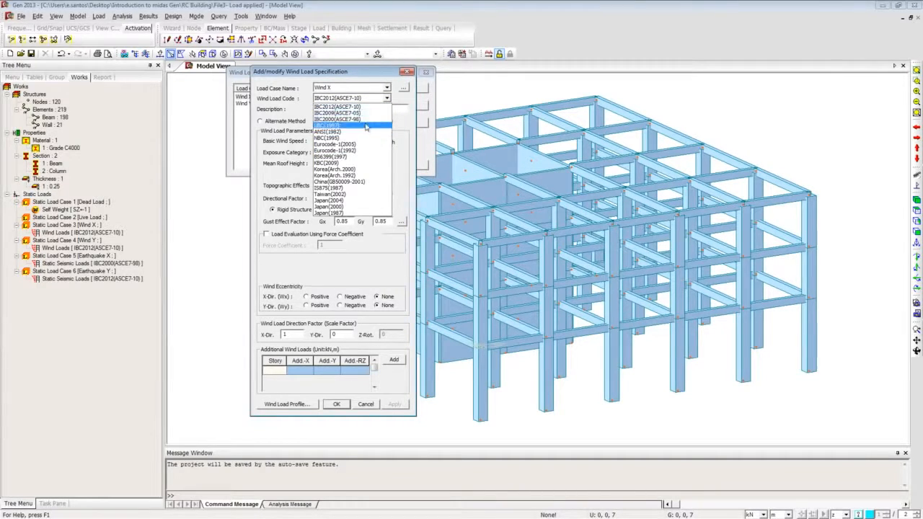
{"action": "left_click", "coordinate": [390, 101]}
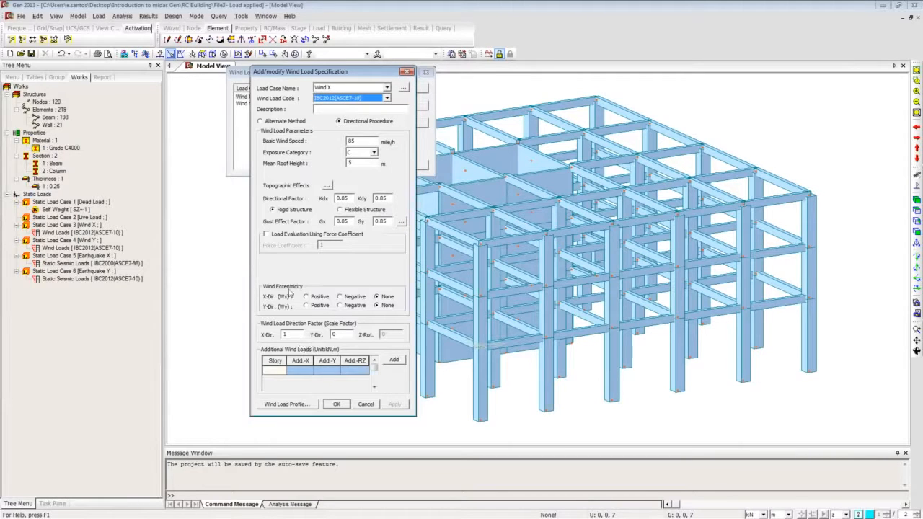
Examine the Wind X load profile as story shear and story force, and leave the specification without saving changes
{"action": "left_click", "coordinate": [276, 405]}
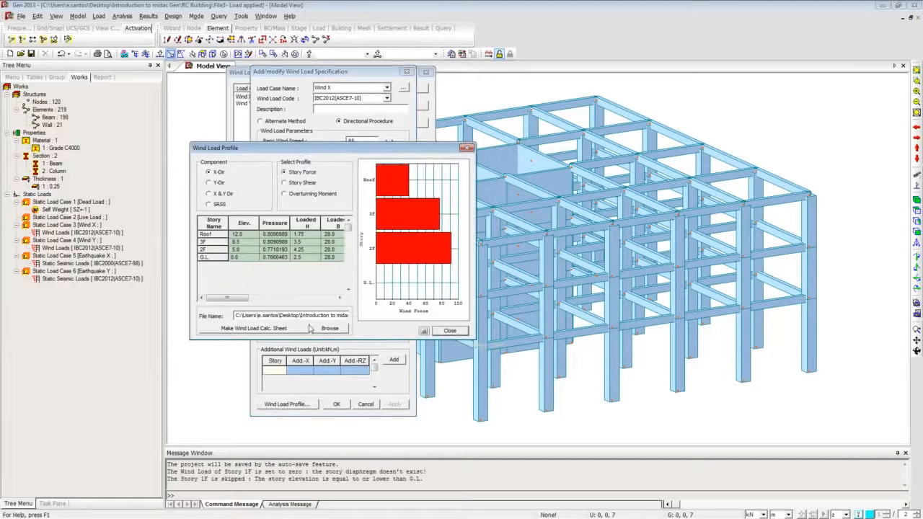
{"action": "left_click", "coordinate": [289, 182]}
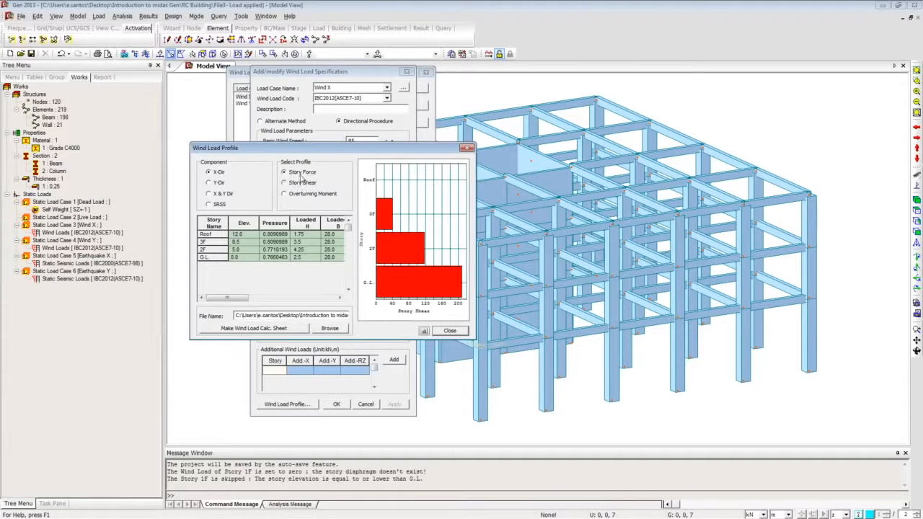
{"action": "left_click", "coordinate": [297, 173]}
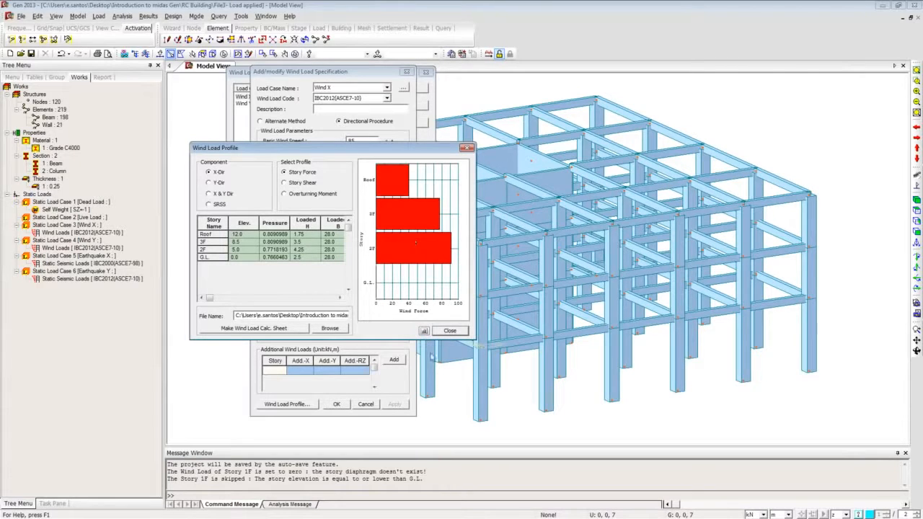
{"action": "left_click", "coordinate": [449, 332]}
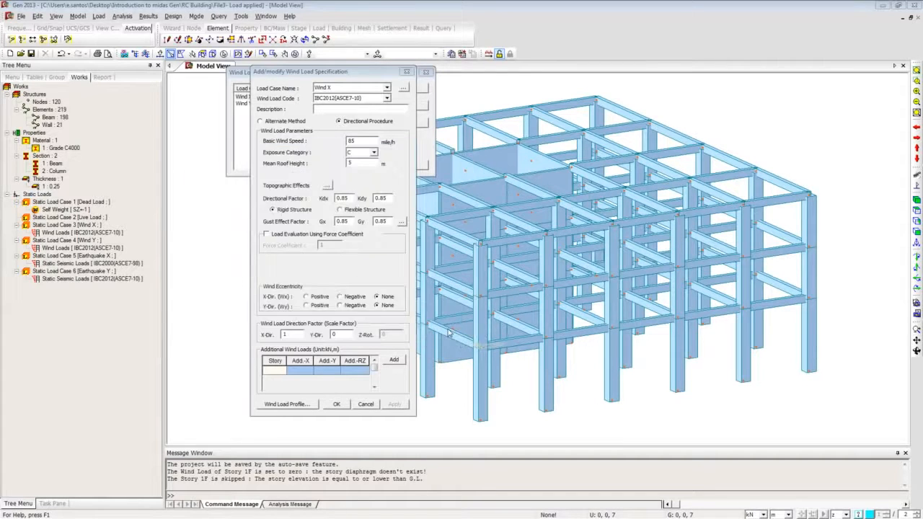
{"action": "left_click", "coordinate": [367, 404]}
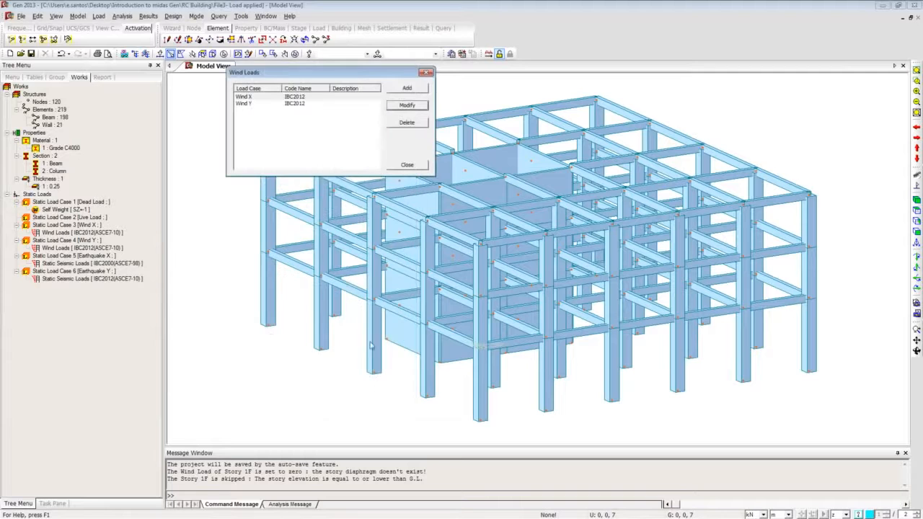
Close the wind loads list and review the load cases and floor load values of the Office floor load type
{"action": "left_click", "coordinate": [426, 73]}
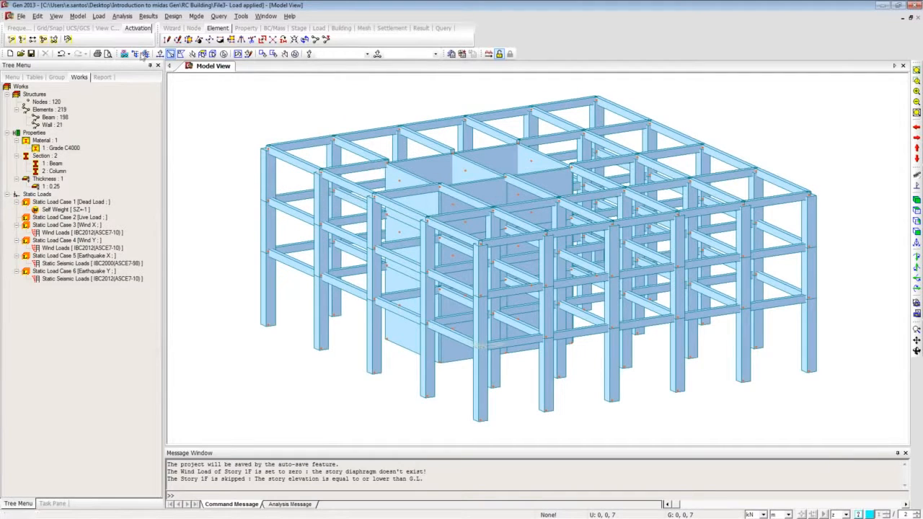
{"action": "left_click", "coordinate": [98, 16]}
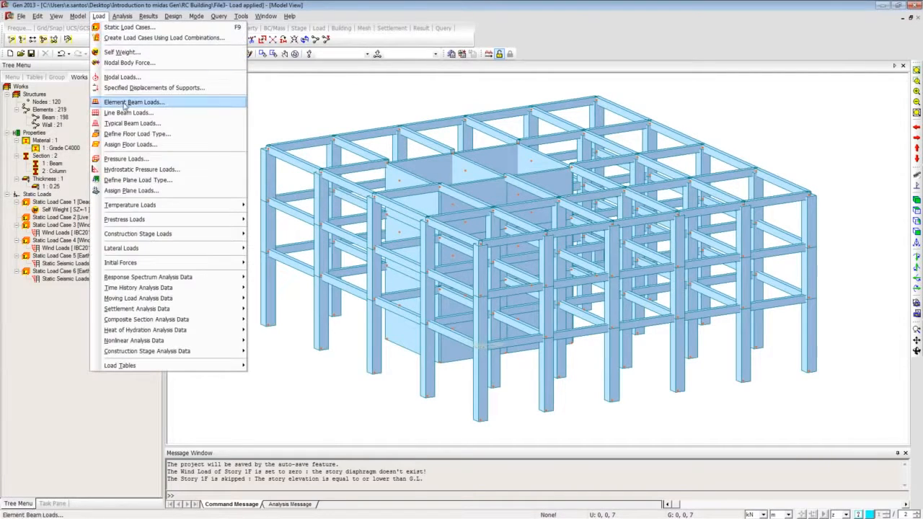
{"action": "left_click", "coordinate": [165, 135]}
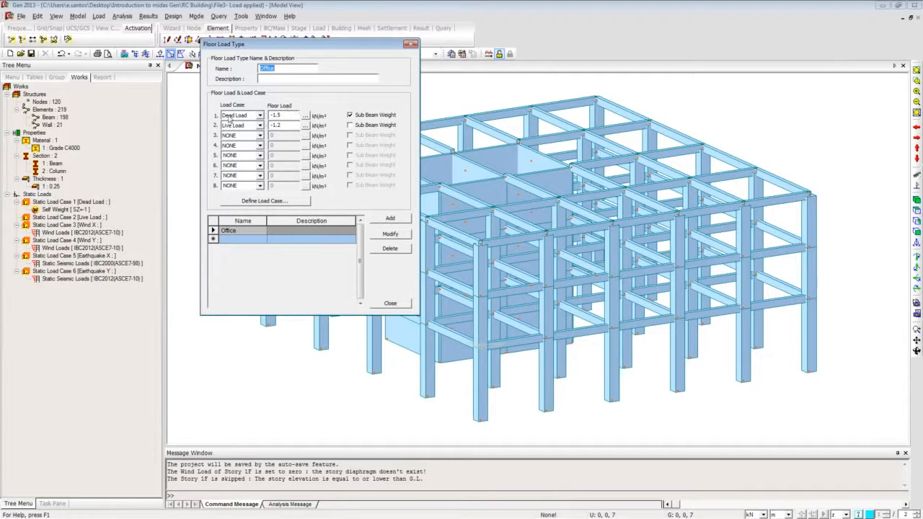
{"action": "left_click", "coordinate": [260, 116]}
{"action": "left_click", "coordinate": [260, 124]}
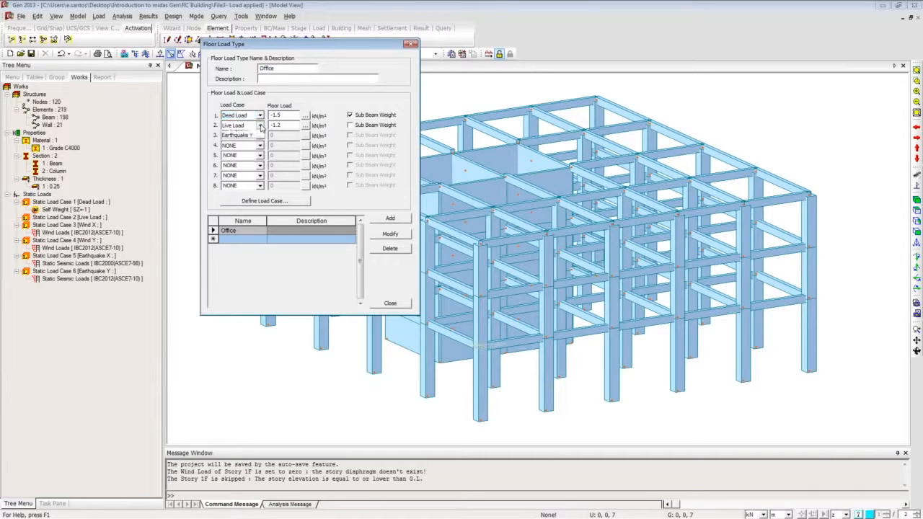
{"action": "left_click", "coordinate": [411, 45]}
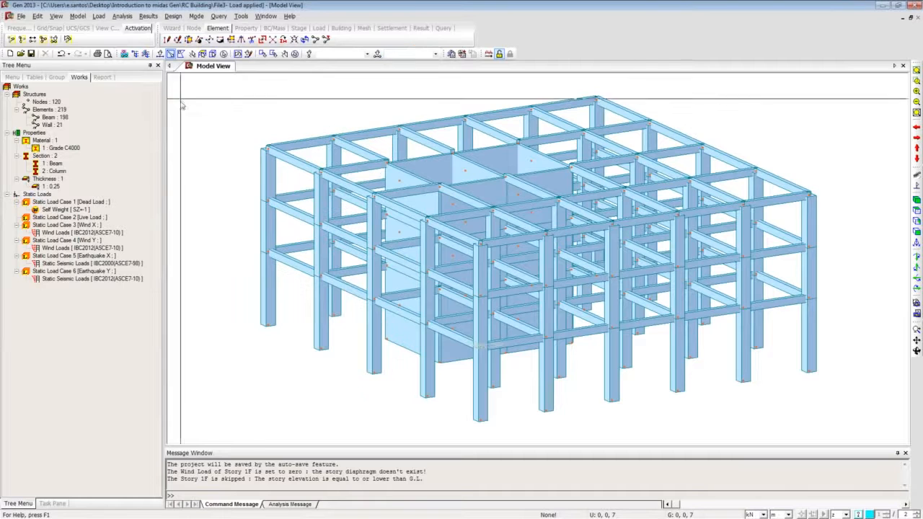
Select only the 2F floor's nodes and elements by story, activate them alone, and show the framing in plan
{"action": "left_click", "coordinate": [377, 56]}
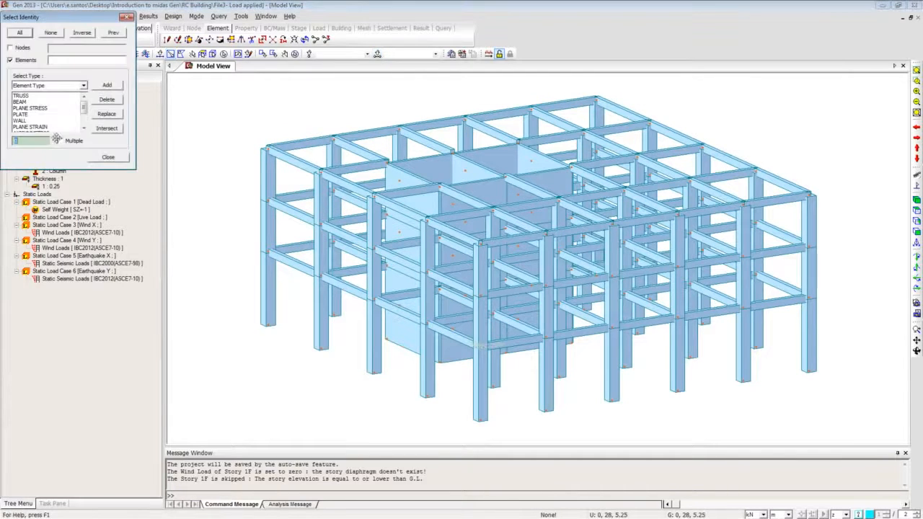
{"action": "left_click", "coordinate": [82, 87]}
{"action": "left_click", "coordinate": [75, 125]}
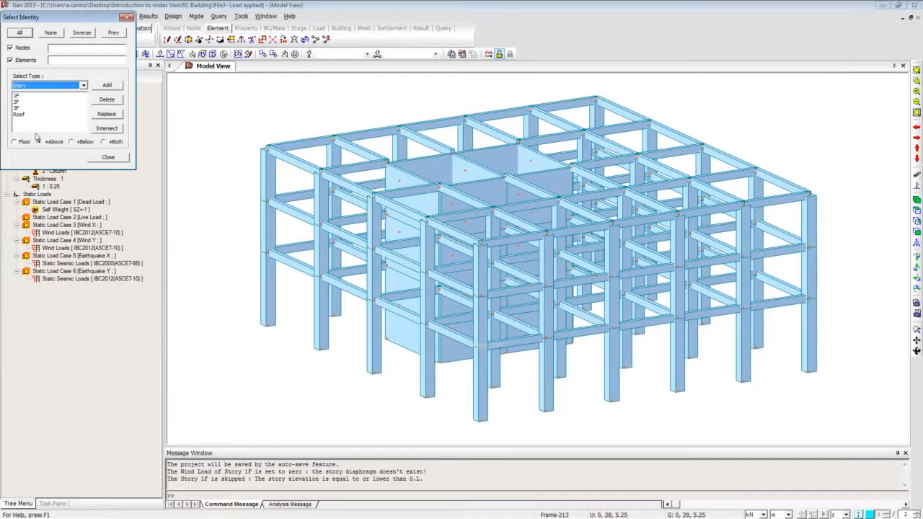
{"action": "left_click", "coordinate": [14, 141]}
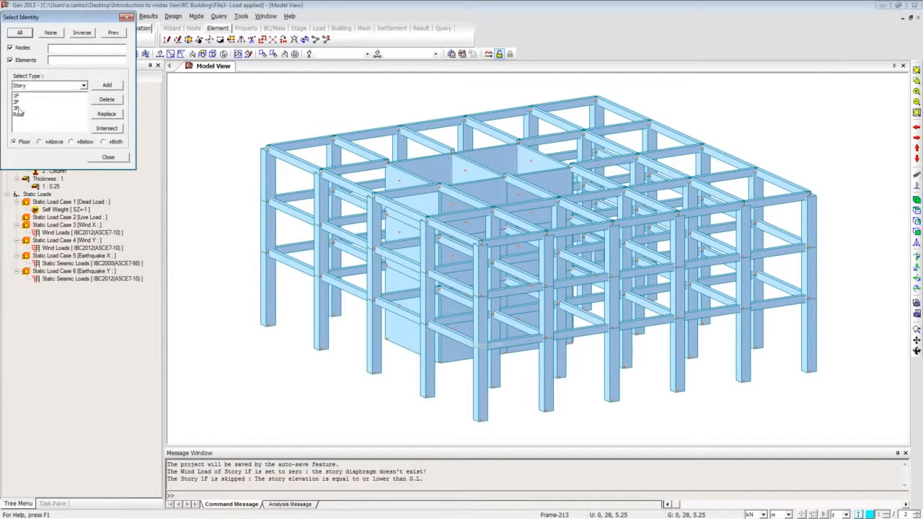
{"action": "left_click", "coordinate": [57, 103]}
{"action": "left_click", "coordinate": [107, 85]}
{"action": "left_click", "coordinate": [108, 157]}
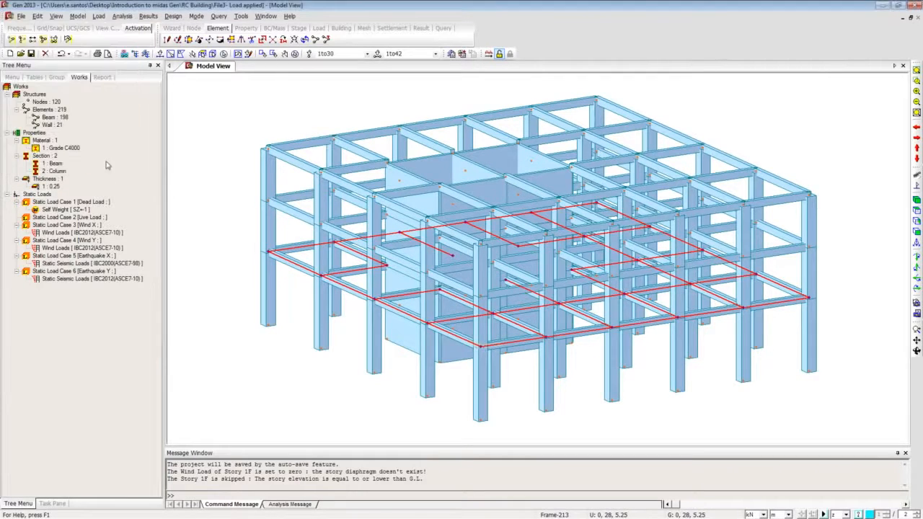
{"action": "left_click", "coordinate": [12, 39]}
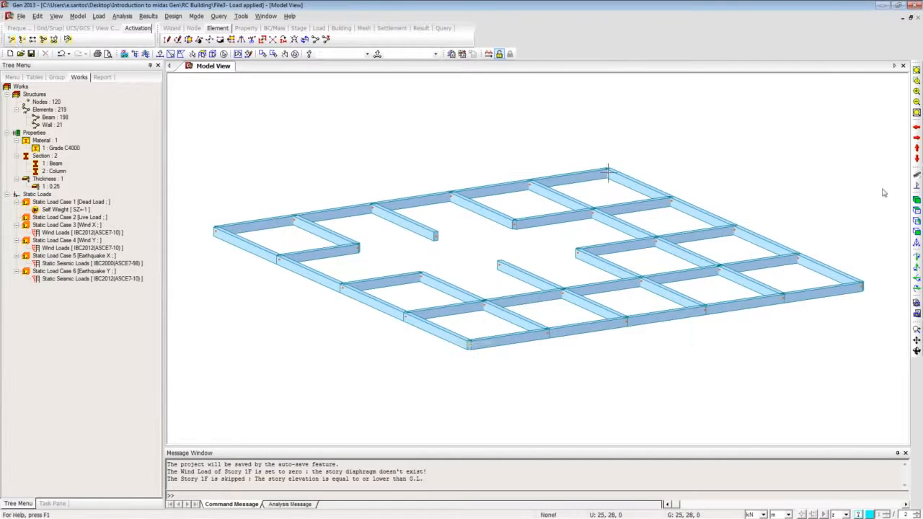
{"action": "left_click", "coordinate": [917, 212]}
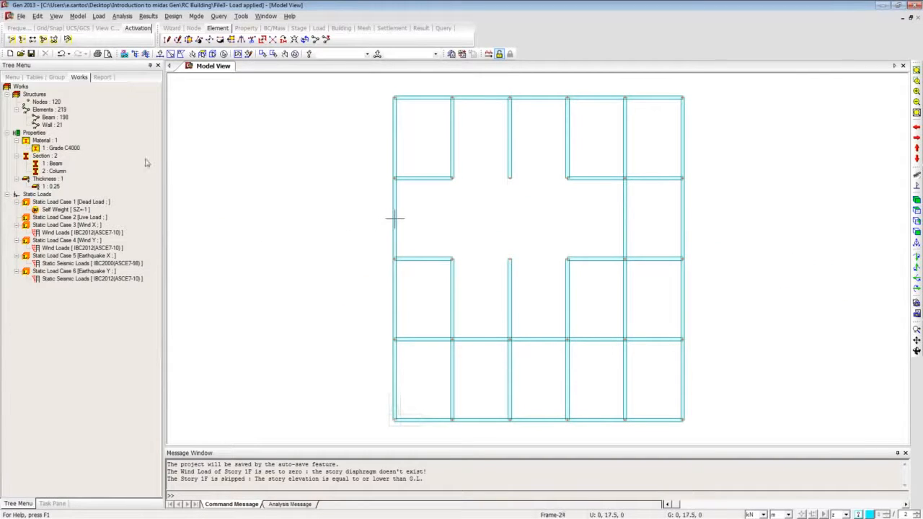
{"action": "left_click", "coordinate": [98, 17]}
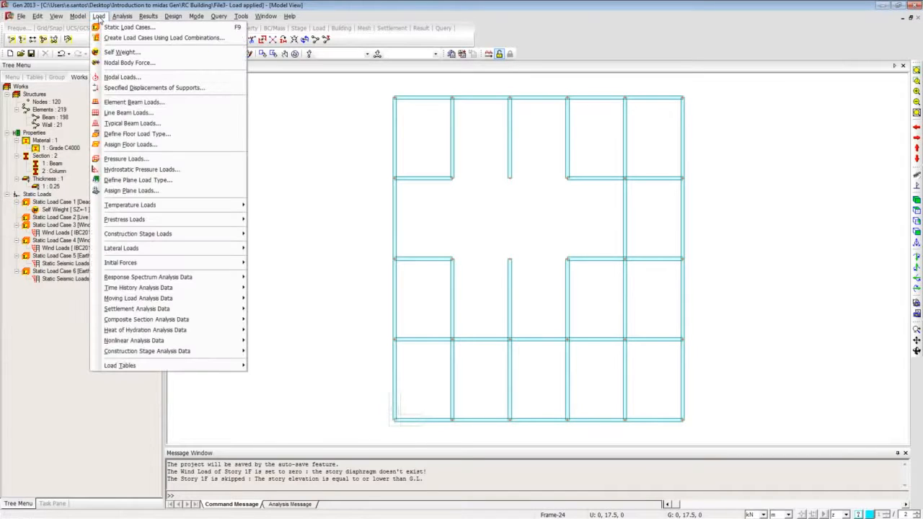
{"action": "left_click", "coordinate": [123, 145]}
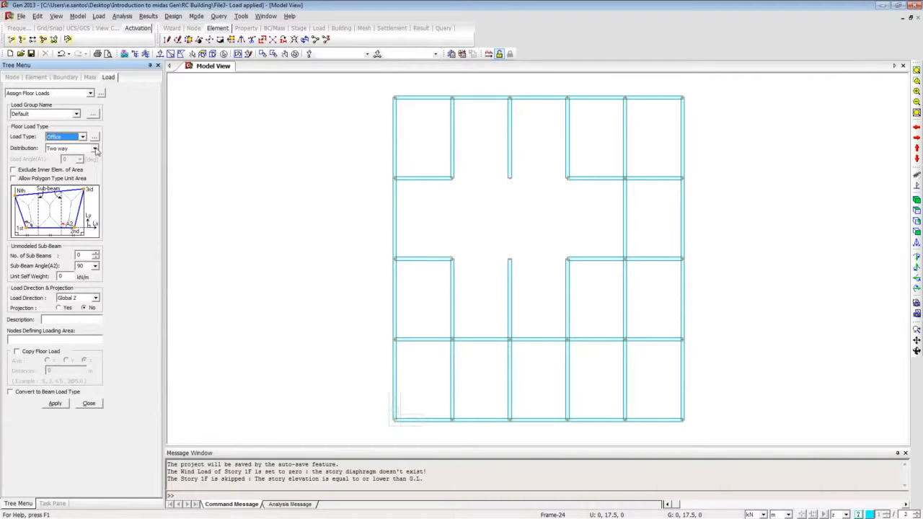
{"action": "left_click", "coordinate": [72, 148]}
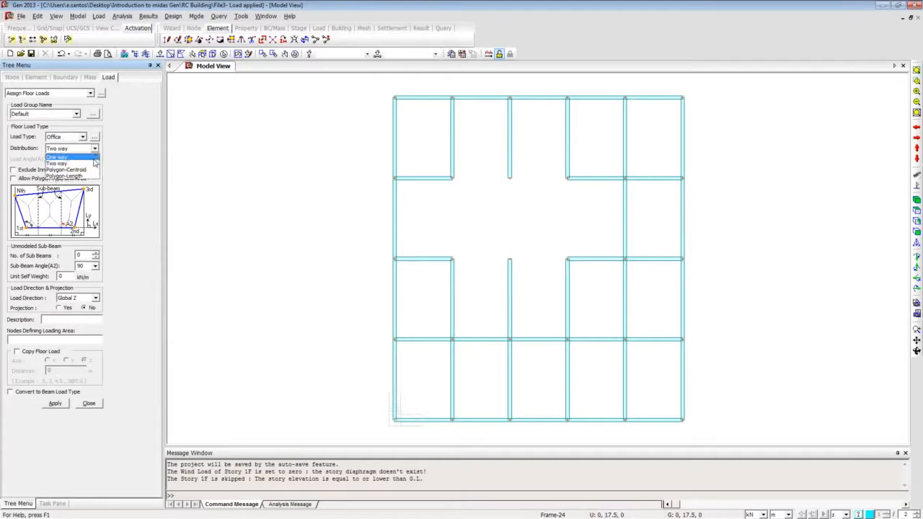
{"action": "left_click", "coordinate": [92, 162]}
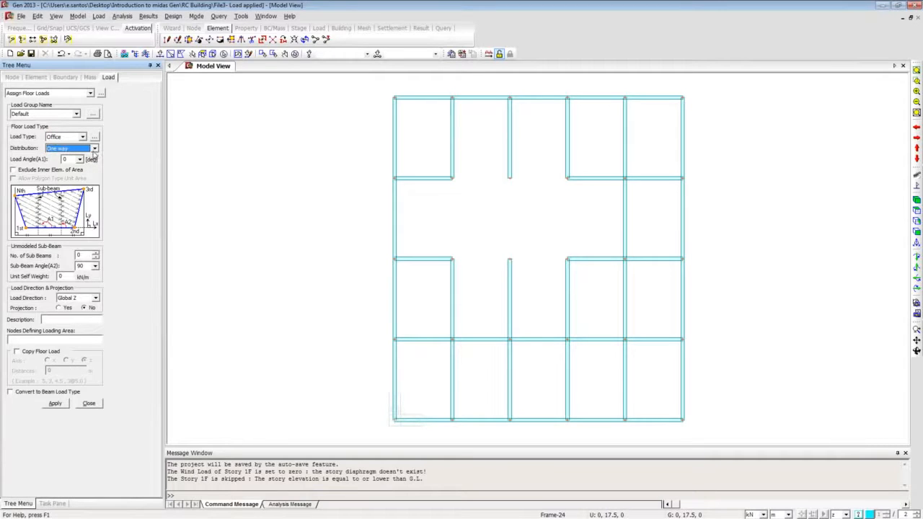
{"action": "scroll", "coordinate": [93, 155], "scroll_direction": "up", "scroll_amount": 1}
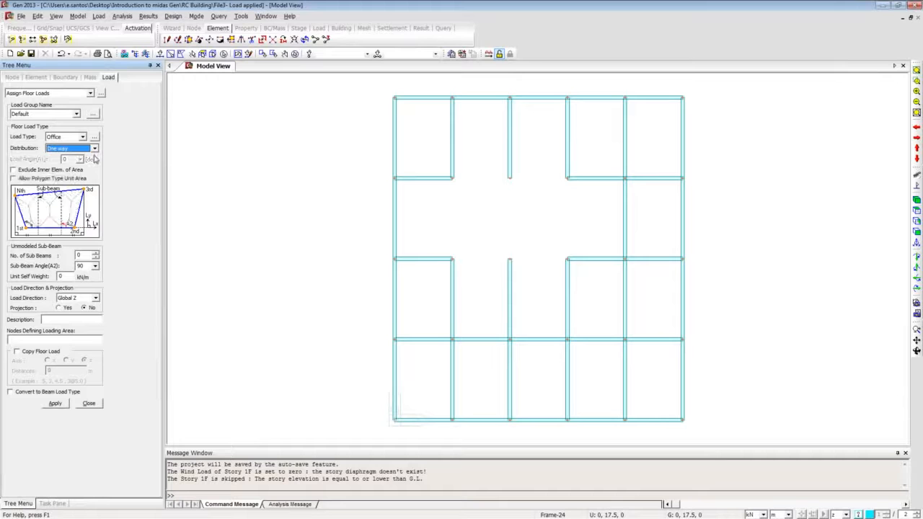
{"action": "scroll", "coordinate": [94, 158], "scroll_direction": "down", "scroll_amount": 2}
{"action": "left_click", "coordinate": [16, 352]}
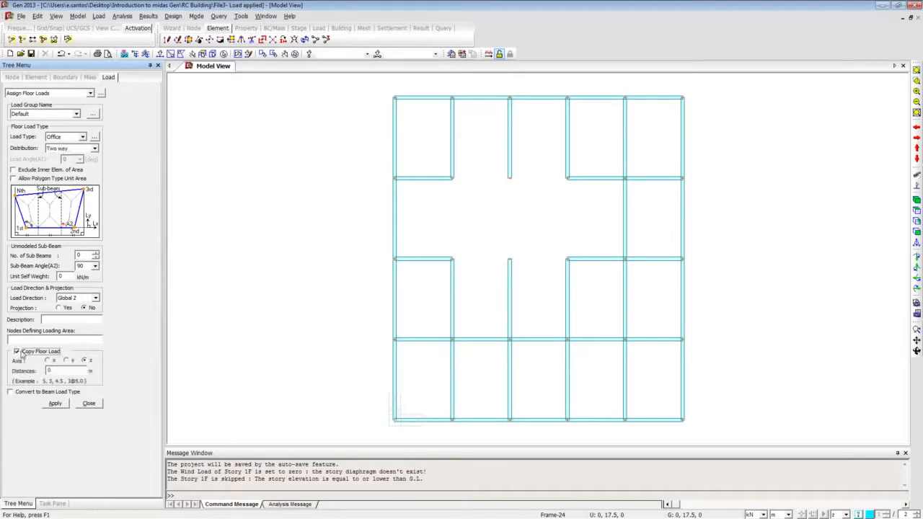
{"action": "left_click", "coordinate": [58, 370]}
Assign the Office floor load to the area bounded by nodes 1, 6, 17 and 13 and inspect it in isometric view
{"action": "left_click", "coordinate": [41, 340]}
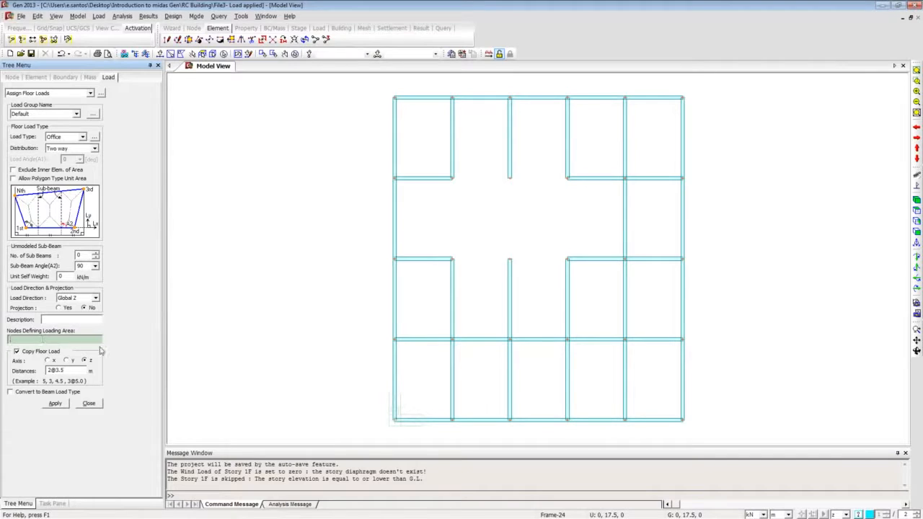
{"action": "left_click", "coordinate": [395, 421]}
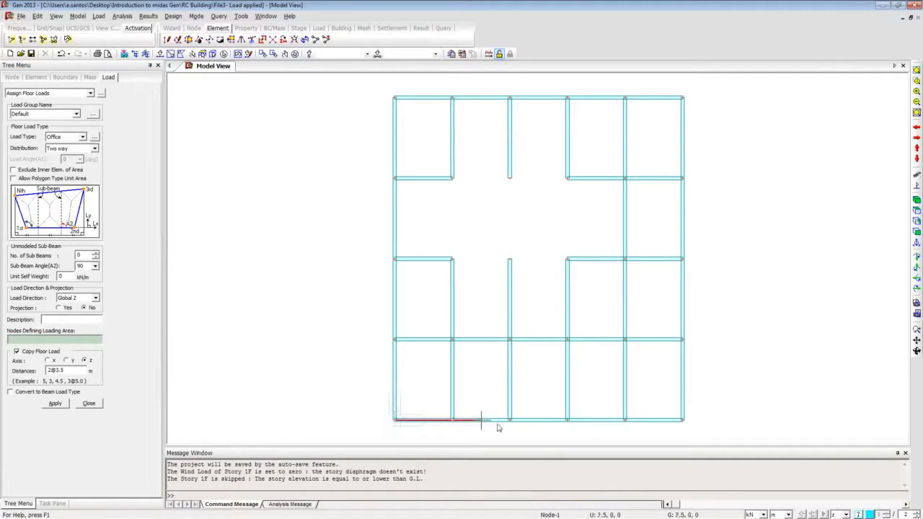
{"action": "left_click", "coordinate": [683, 419]}
{"action": "left_click", "coordinate": [683, 260]}
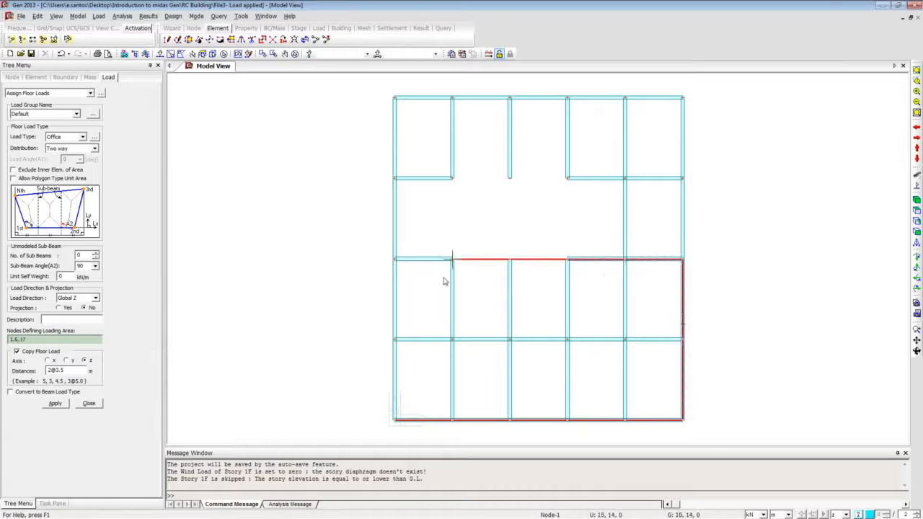
{"action": "left_click", "coordinate": [395, 260]}
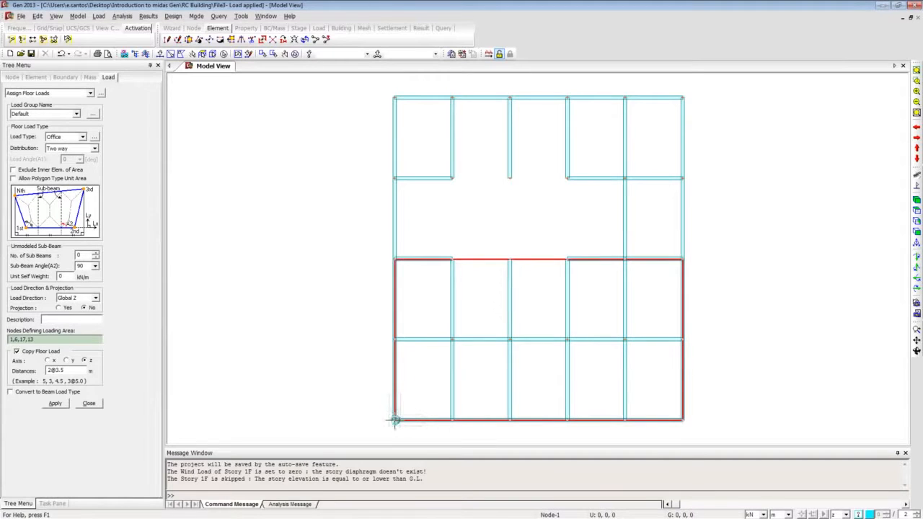
{"action": "left_click", "coordinate": [395, 420]}
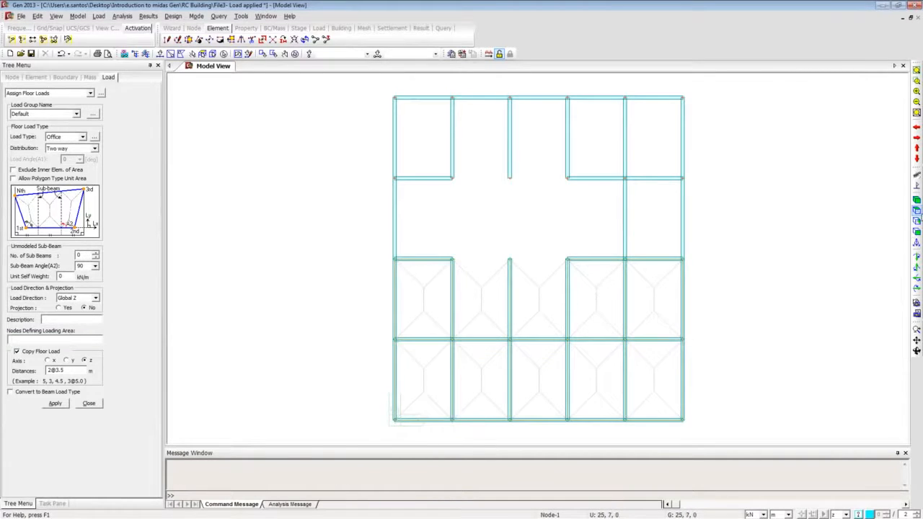
{"action": "left_click", "coordinate": [917, 200]}
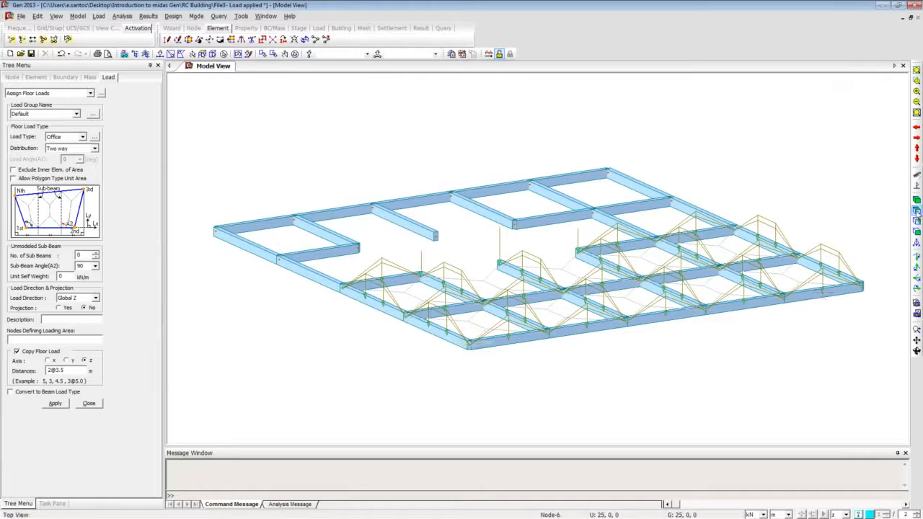
In plan view, assign the Office floor load to the area bounded by nodes 15, 17, 28 and 26
{"action": "left_click", "coordinate": [917, 211]}
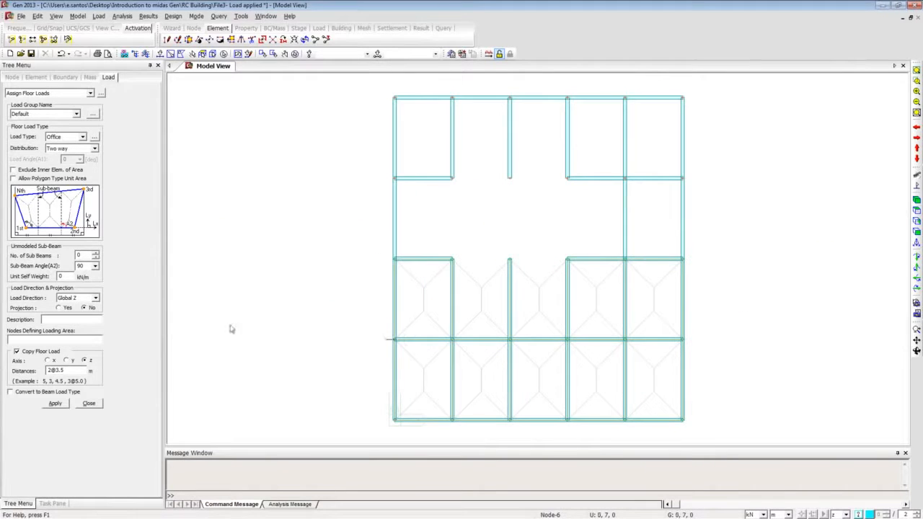
{"action": "left_click", "coordinate": [56, 339]}
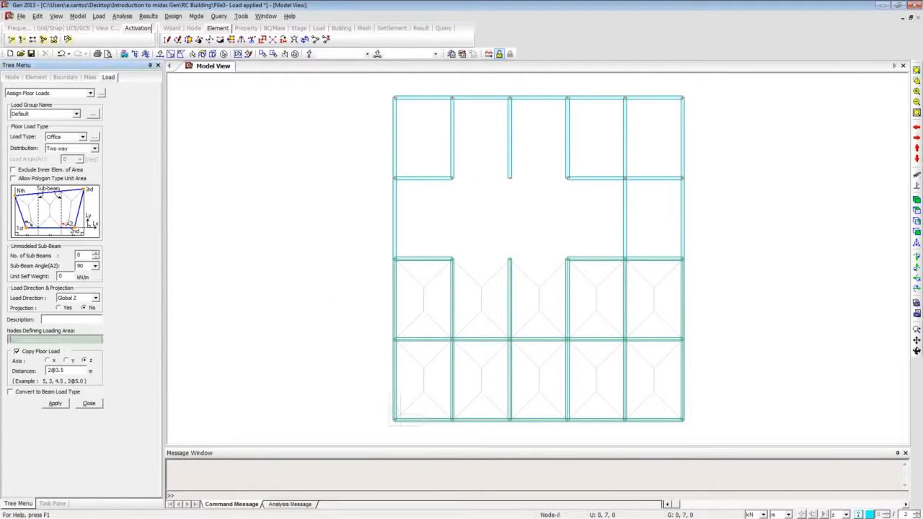
{"action": "left_click", "coordinate": [567, 258]}
{"action": "left_click", "coordinate": [682, 259]}
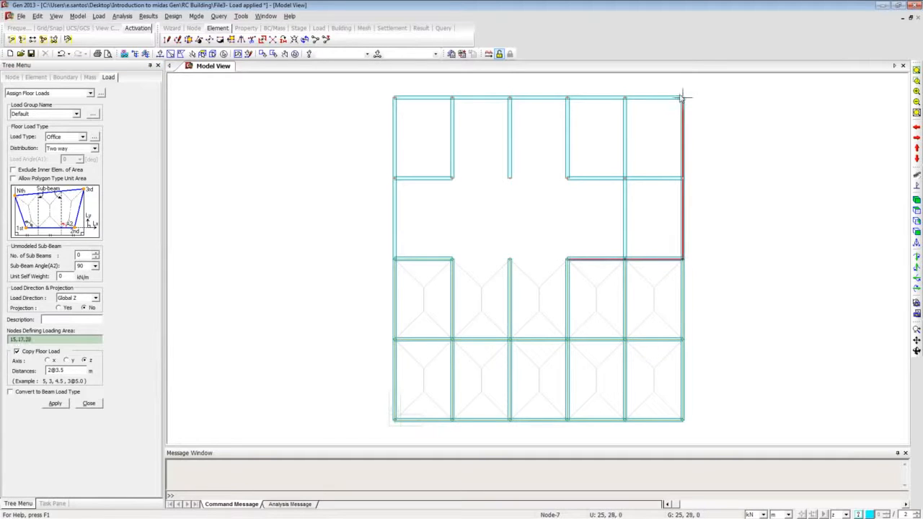
{"action": "left_click", "coordinate": [567, 96]}
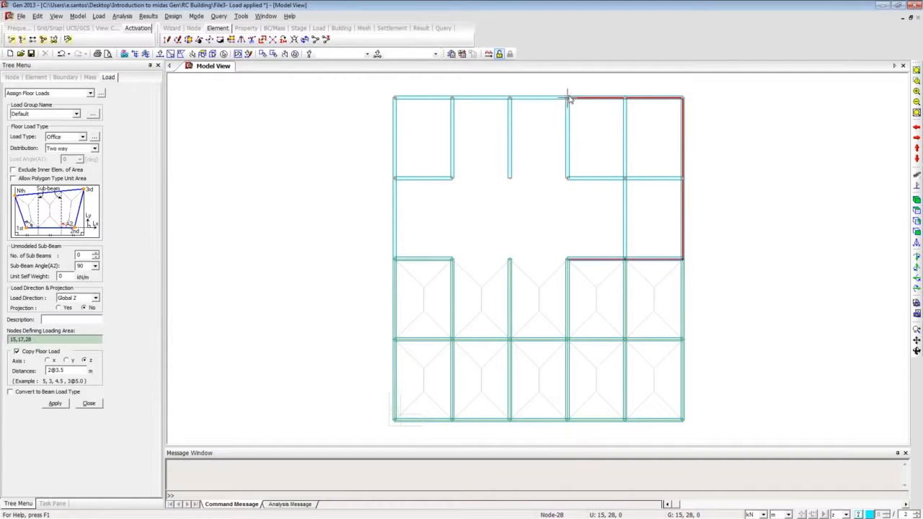
{"action": "left_click", "coordinate": [567, 258]}
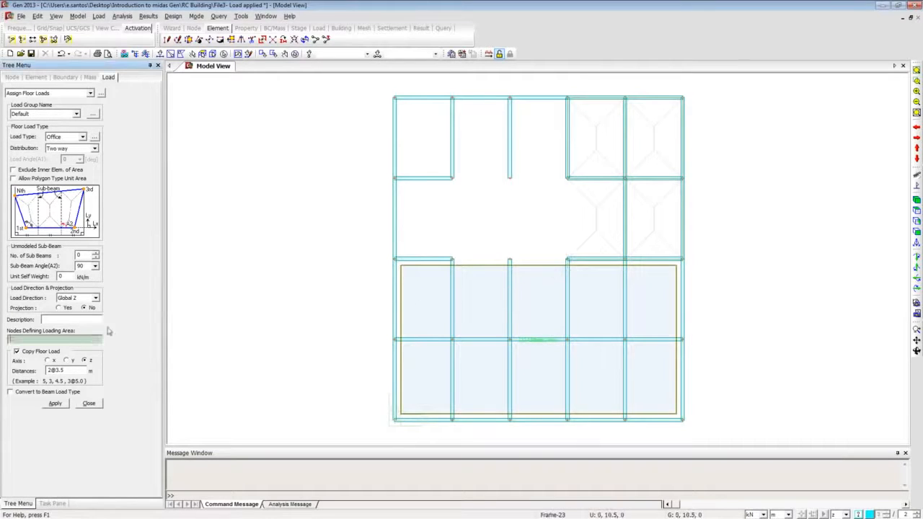
Assign the Office floor load to the three bays bounded by nodes 18, 20, 26 and 23
{"action": "left_click", "coordinate": [394, 178]}
{"action": "left_click", "coordinate": [567, 177]}
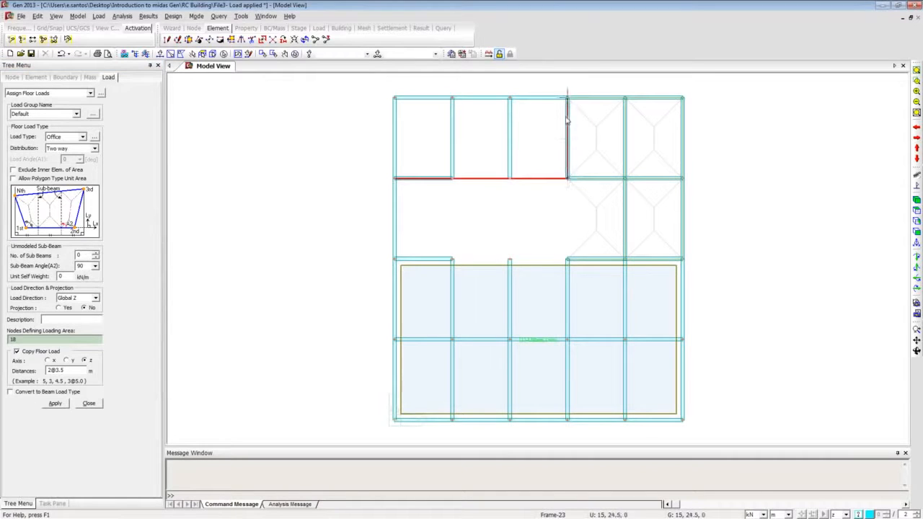
{"action": "left_click", "coordinate": [567, 96]}
{"action": "left_click", "coordinate": [394, 97]}
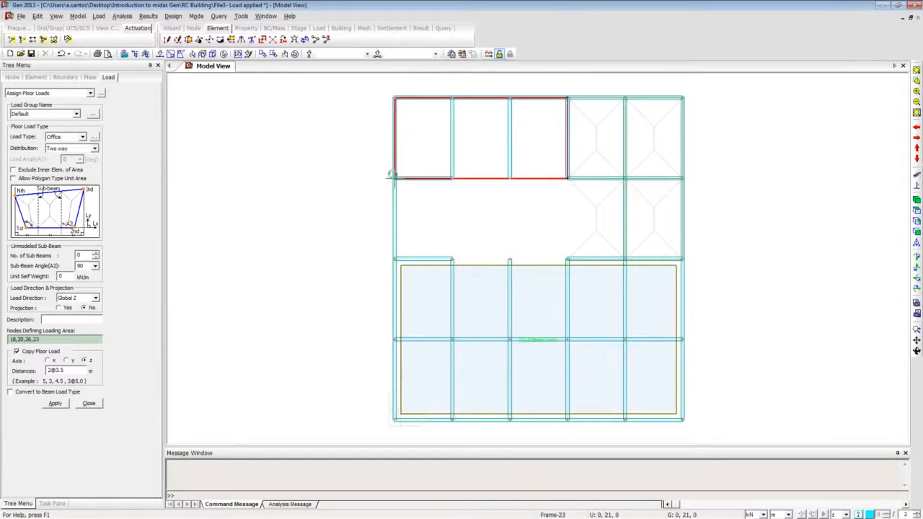
{"action": "left_click", "coordinate": [393, 177]}
Assign the Office floor load to the single bay beside the core bounded by nodes 13, 14, 19 and 18
{"action": "left_click", "coordinate": [394, 259]}
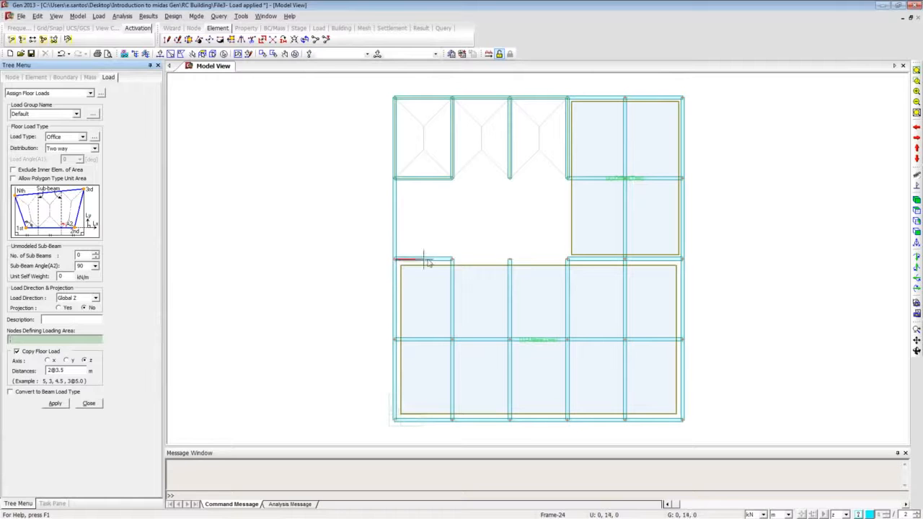
{"action": "left_click", "coordinate": [453, 258]}
{"action": "left_click", "coordinate": [453, 178]}
{"action": "left_click", "coordinate": [394, 177]}
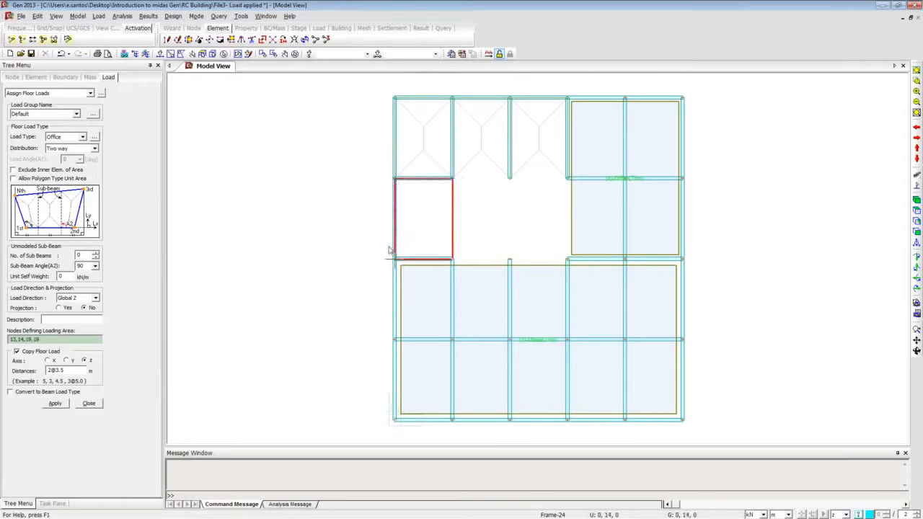
{"action": "left_click", "coordinate": [394, 258]}
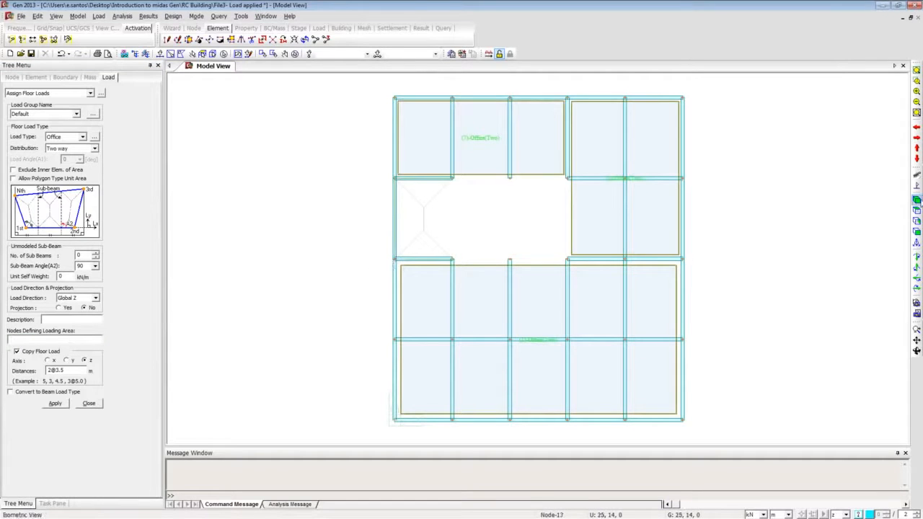
Return to the isometric view of the building and open the Supports boundary definition
{"action": "left_click", "coordinate": [917, 201]}
{"action": "left_click", "coordinate": [43, 38]}
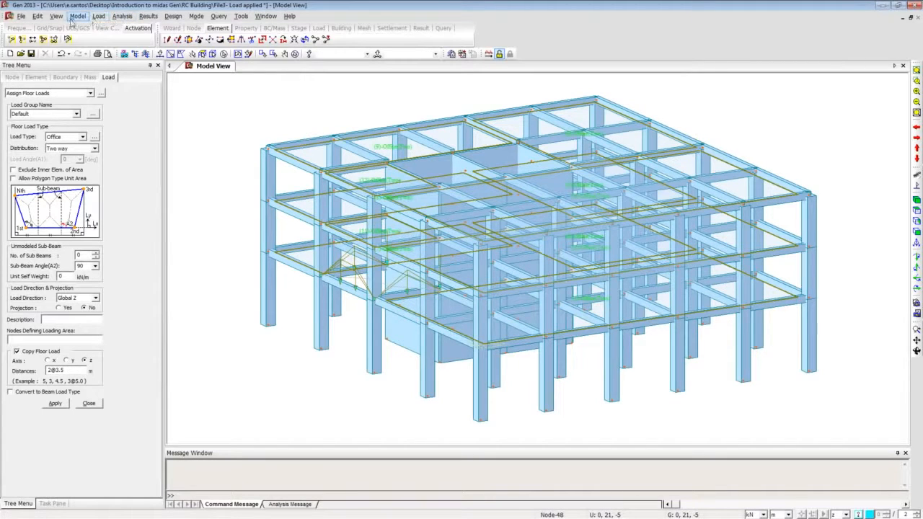
{"action": "right_click", "coordinate": [226, 129]}
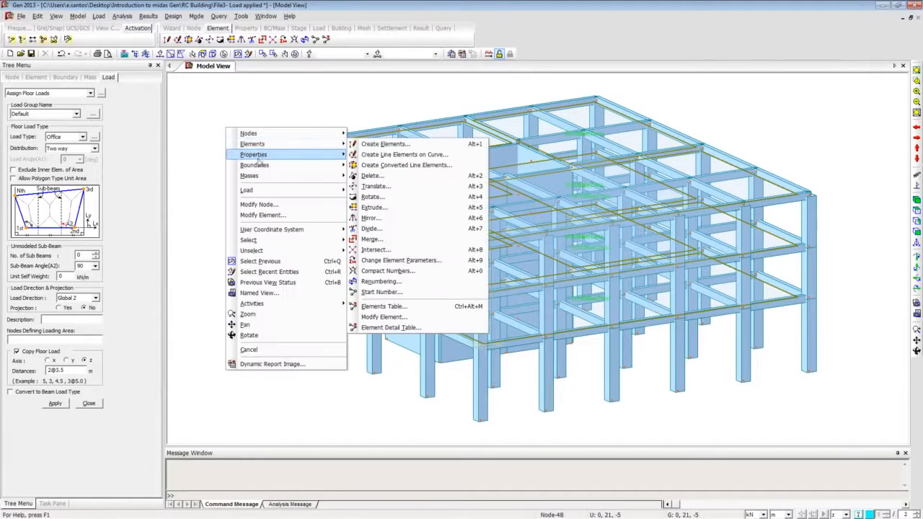
{"action": "mouse_move", "coordinate": [249, 166]}
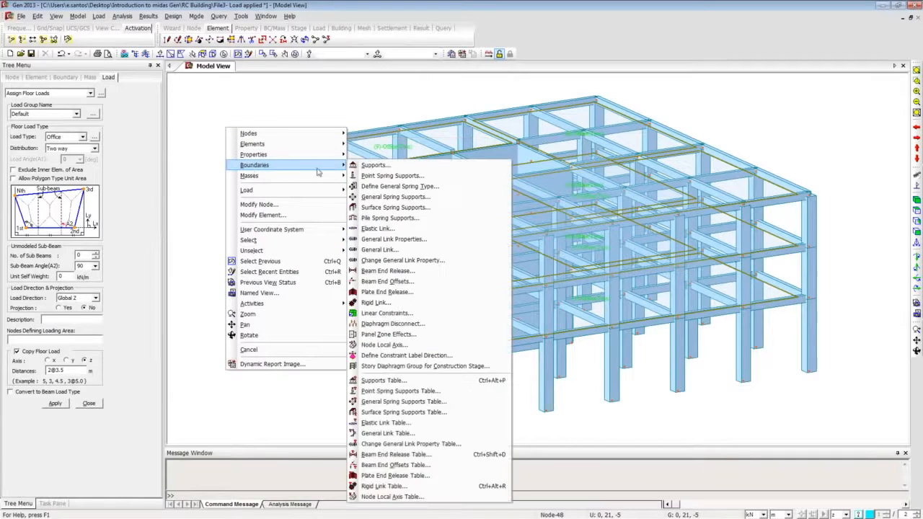
{"action": "left_click", "coordinate": [376, 167]}
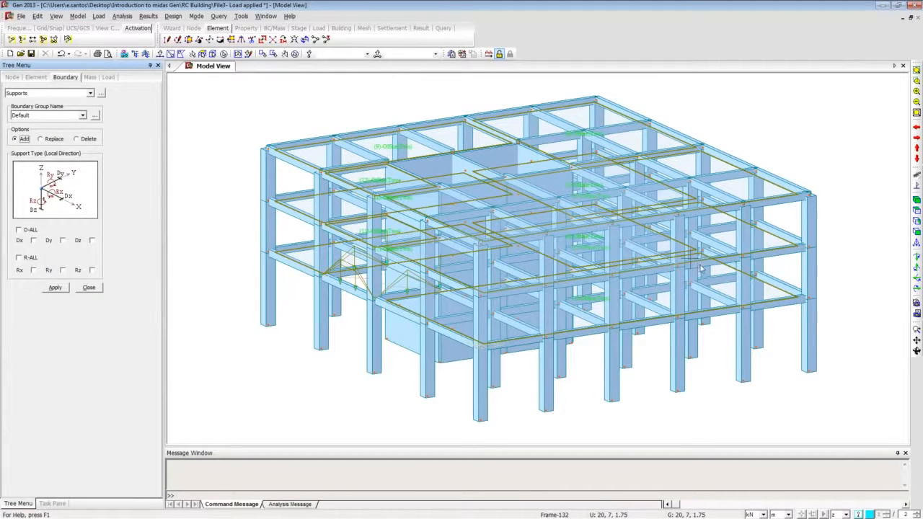
In front view, assign supports with D-ALL and R-ALL restraints to all column and wall base nodes, then check them in isometric view
{"action": "left_click", "coordinate": [916, 231]}
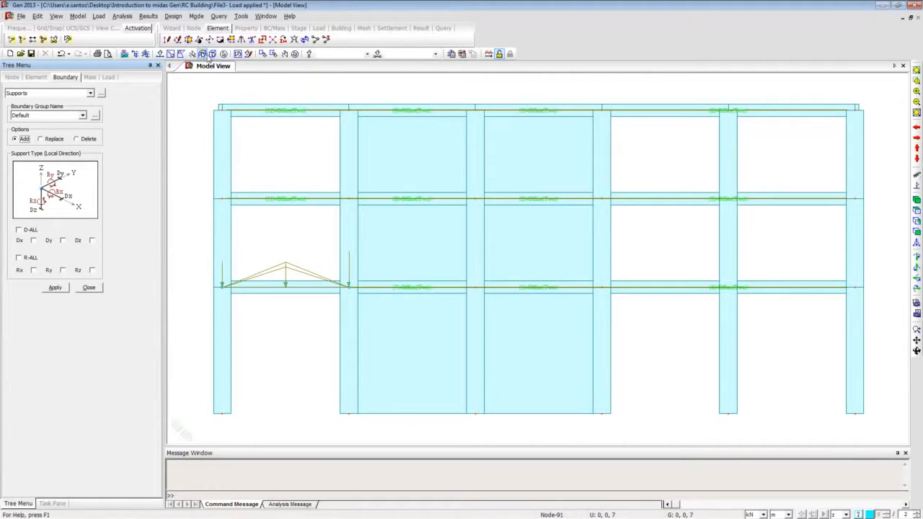
{"action": "left_click", "coordinate": [170, 54]}
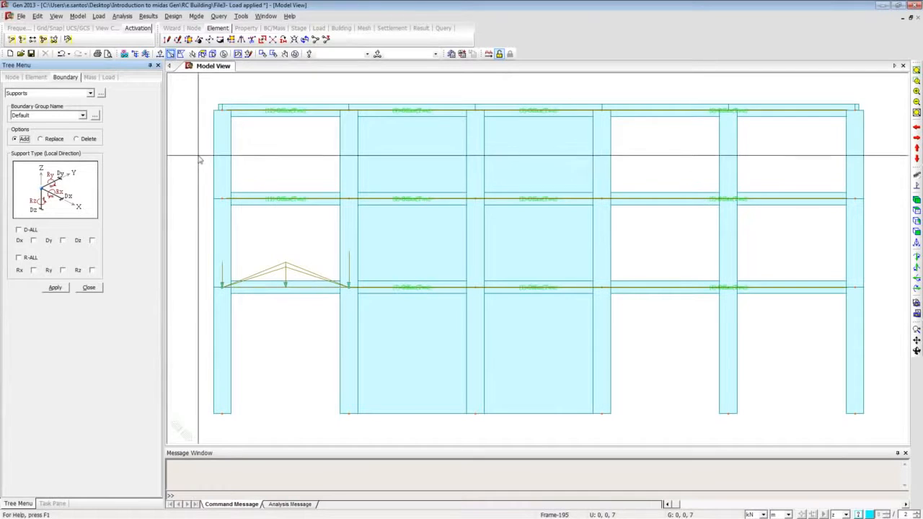
{"action": "left_click_drag", "start_coordinate": [196, 395], "coordinate": [889, 438]}
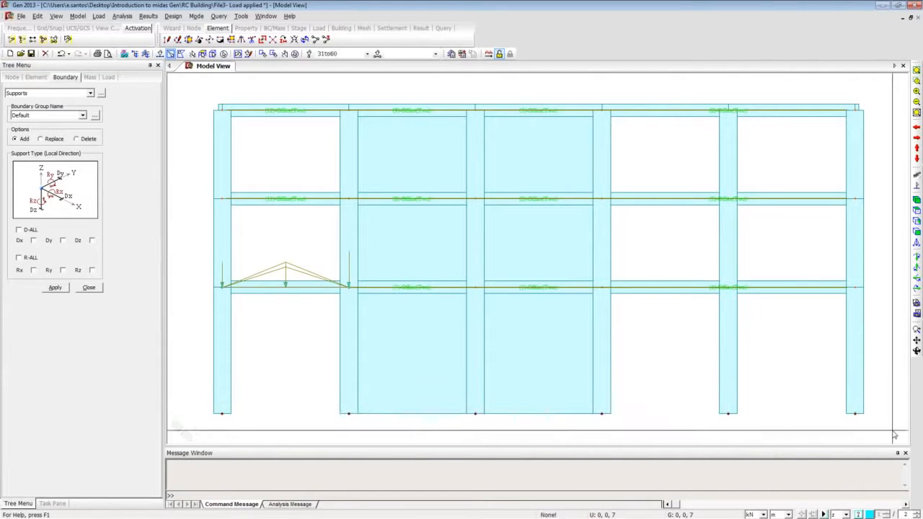
{"action": "left_click", "coordinate": [20, 231]}
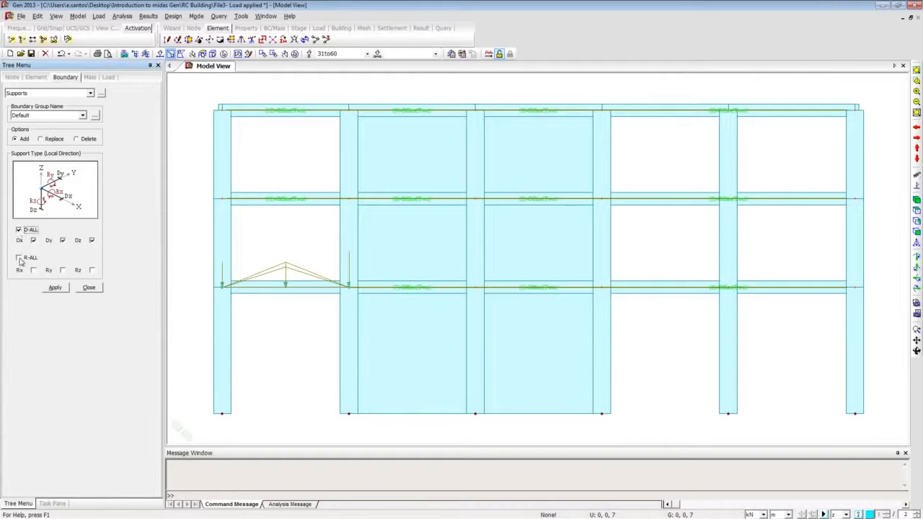
{"action": "left_click", "coordinate": [19, 258]}
{"action": "left_click", "coordinate": [55, 288]}
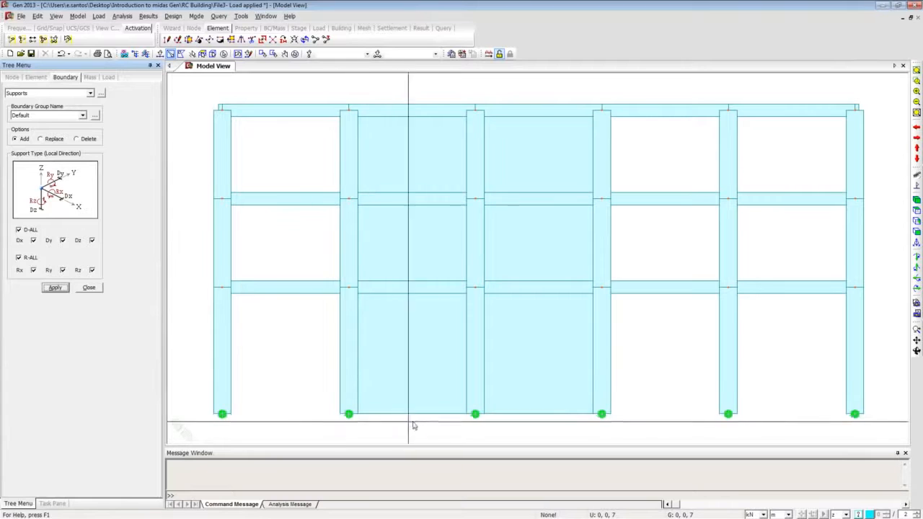
{"action": "left_click", "coordinate": [916, 202]}
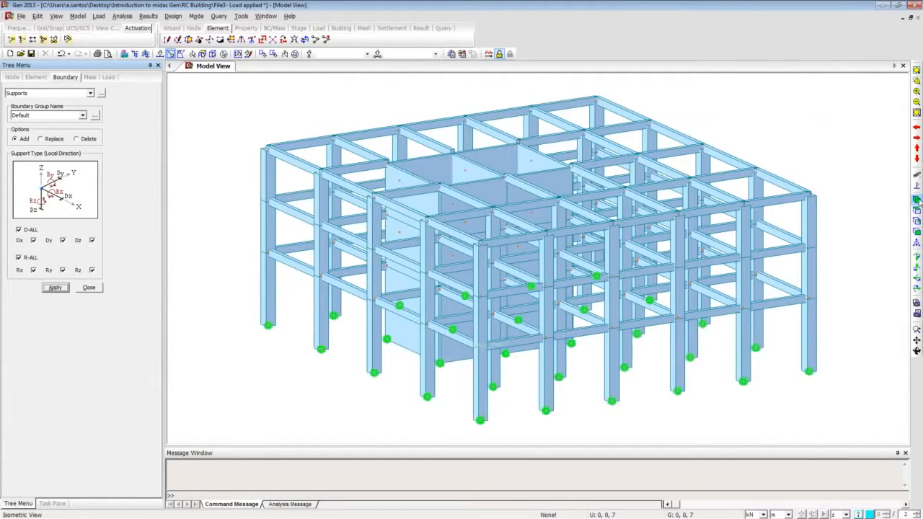
{"action": "left_click", "coordinate": [88, 288]}
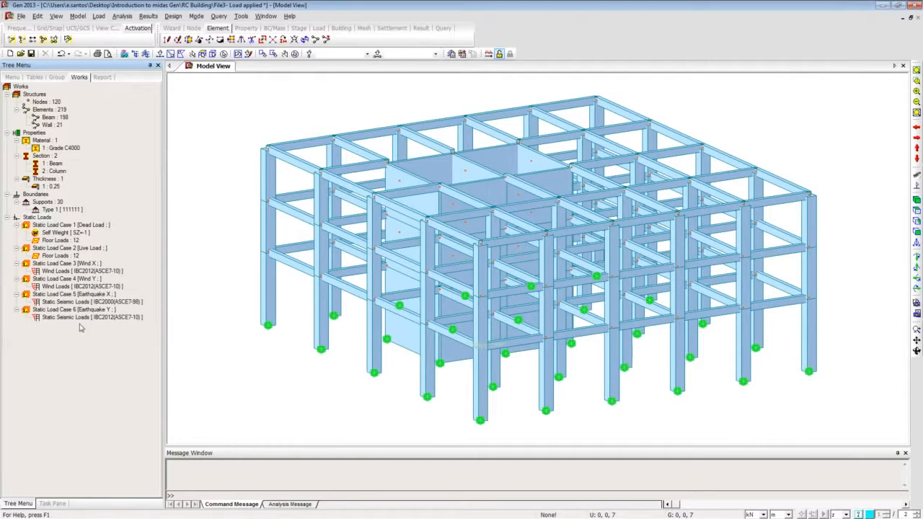
Review the static seismic and wind load entries in the works tree and run the structural analysis
{"action": "left_click", "coordinate": [69, 318]}
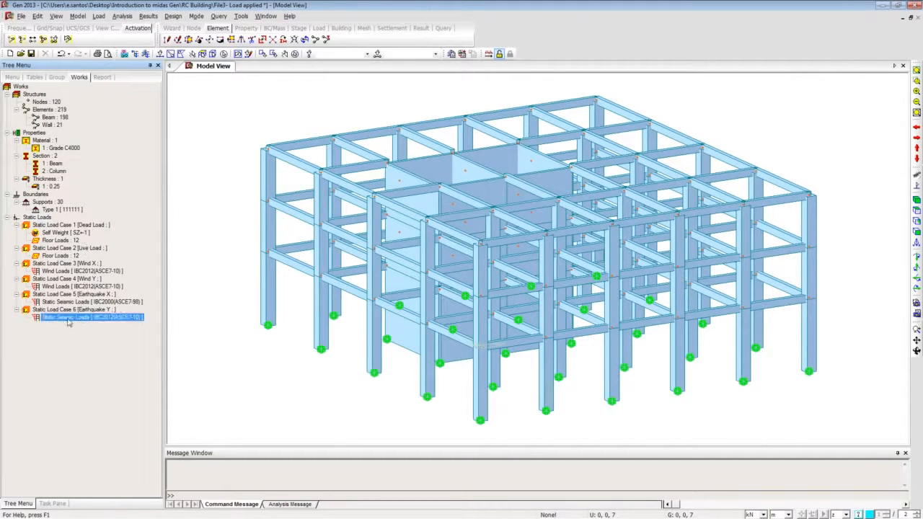
{"action": "left_click", "coordinate": [75, 302]}
{"action": "left_click", "coordinate": [72, 286]}
{"action": "left_click", "coordinate": [71, 271]}
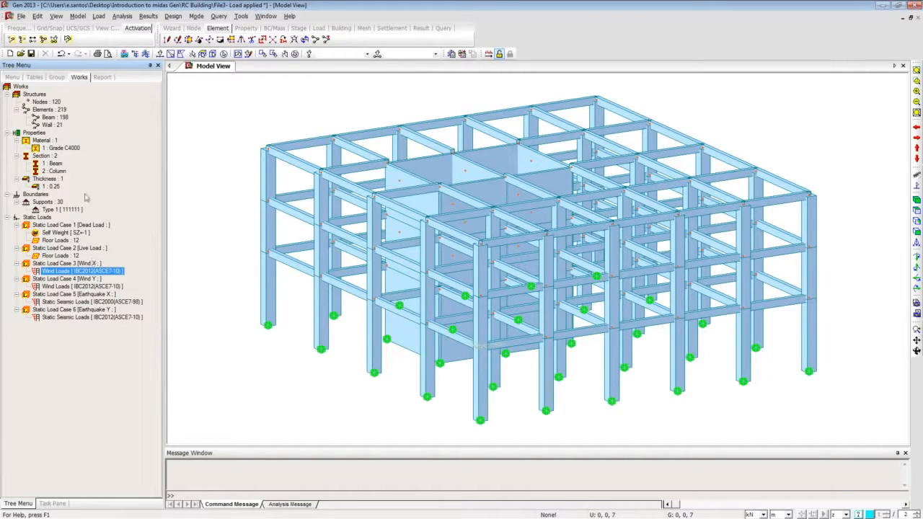
{"action": "left_click", "coordinate": [488, 54]}
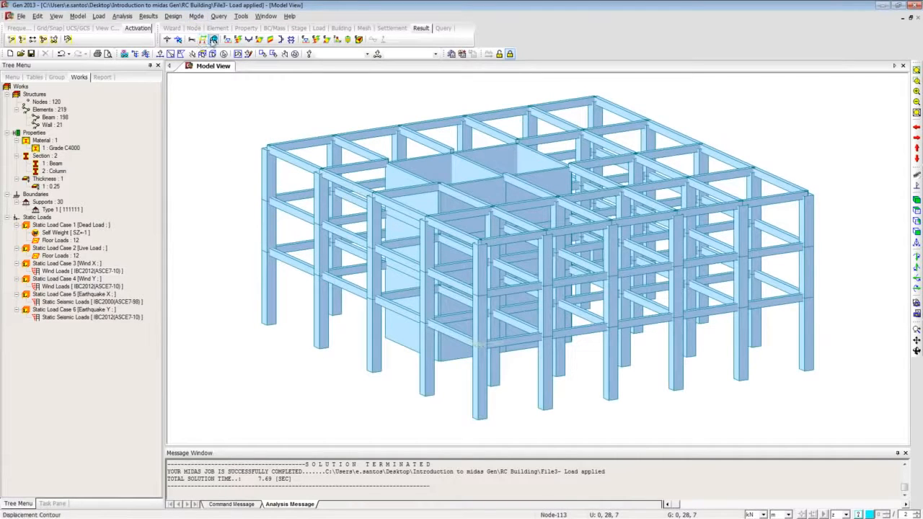
Open the Reaction Forces/Moments results with Dead Load as the load case
{"action": "left_click", "coordinate": [148, 15]}
{"action": "mouse_move", "coordinate": [166, 41]}
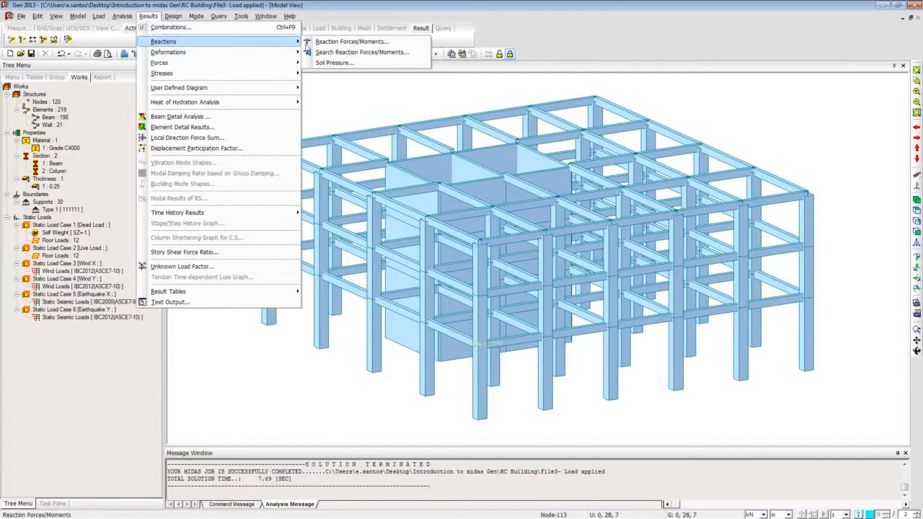
{"action": "left_click", "coordinate": [343, 41]}
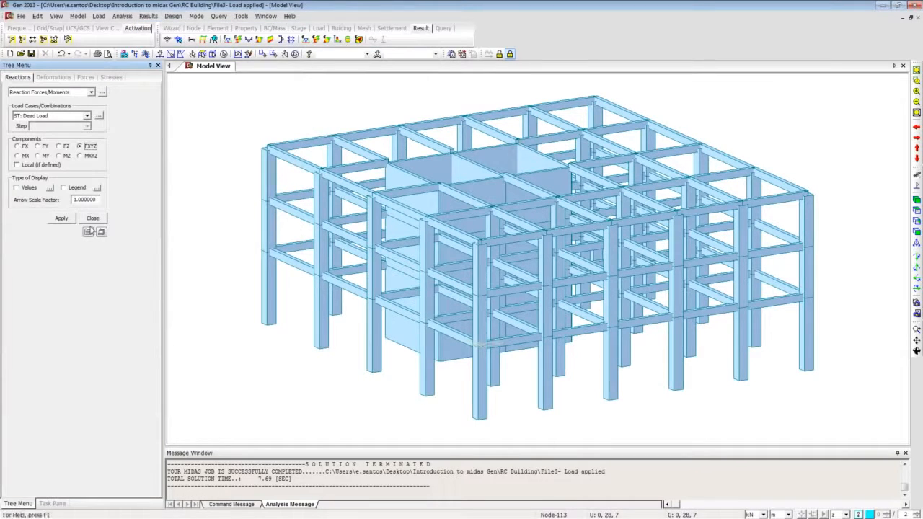
{"action": "left_click", "coordinate": [86, 116]}
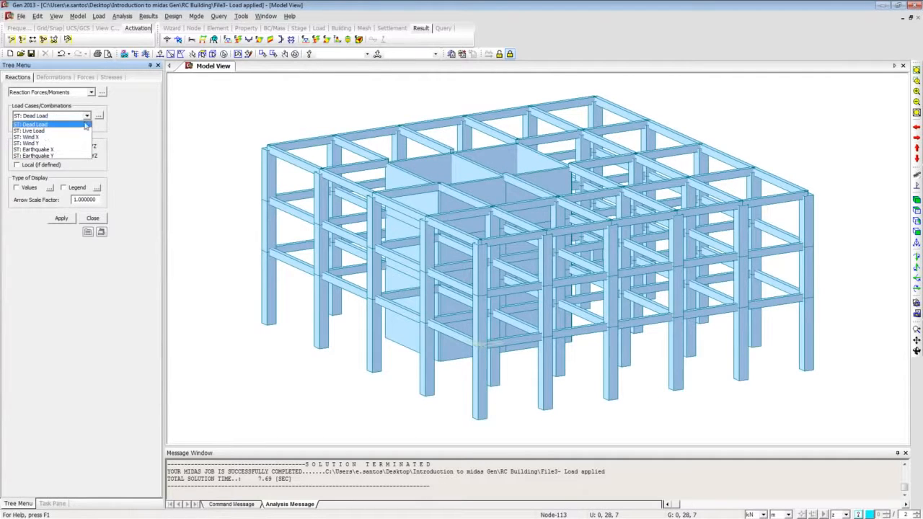
{"action": "left_click", "coordinate": [86, 124]}
Automatically generate the concrete design load combinations to ACI318-11 and look through the resulting list
{"action": "left_click", "coordinate": [148, 16]}
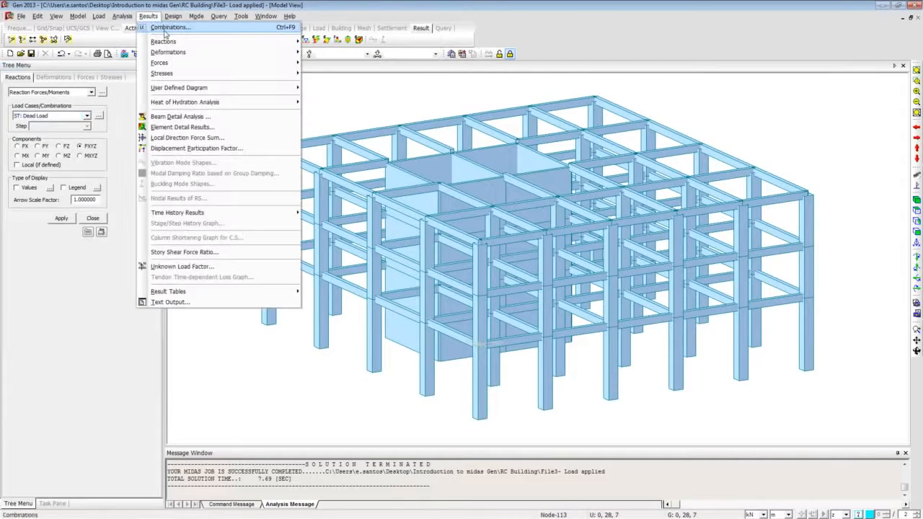
{"action": "left_click", "coordinate": [165, 29]}
{"action": "left_click", "coordinate": [85, 34]}
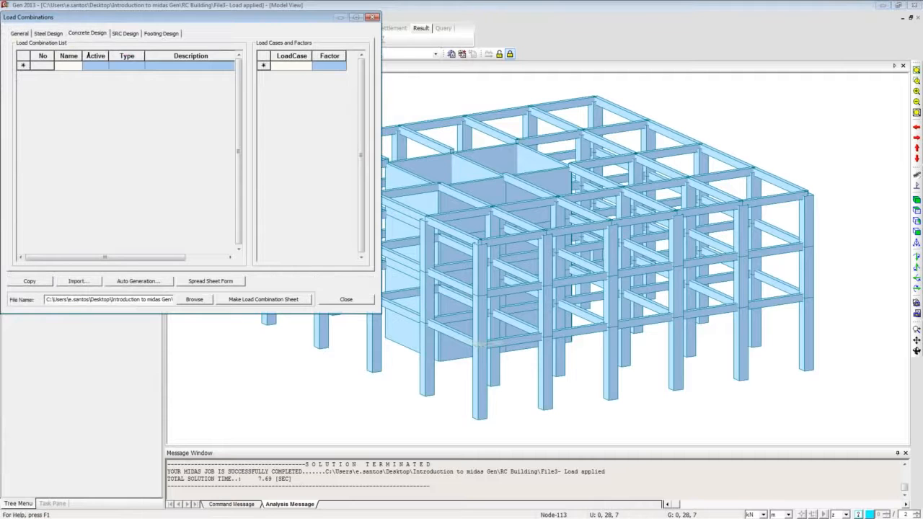
{"action": "left_click", "coordinate": [144, 281]}
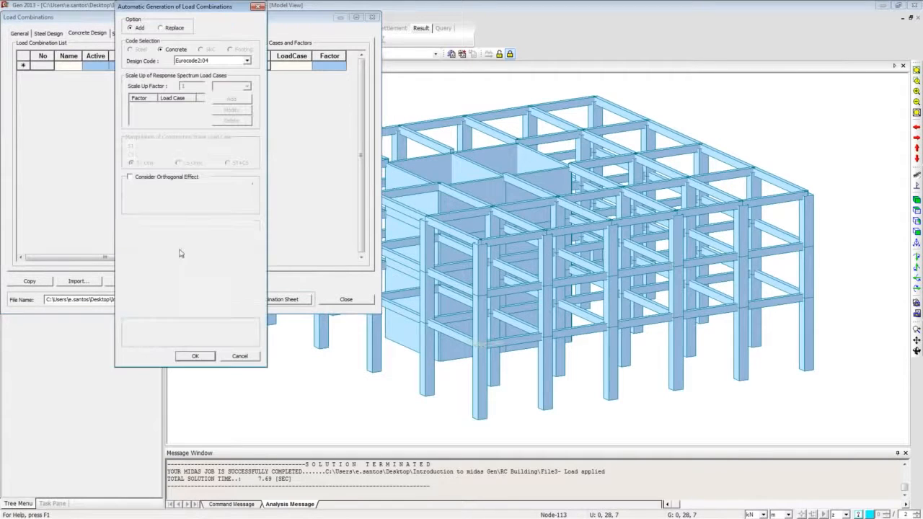
{"action": "left_click", "coordinate": [247, 61]}
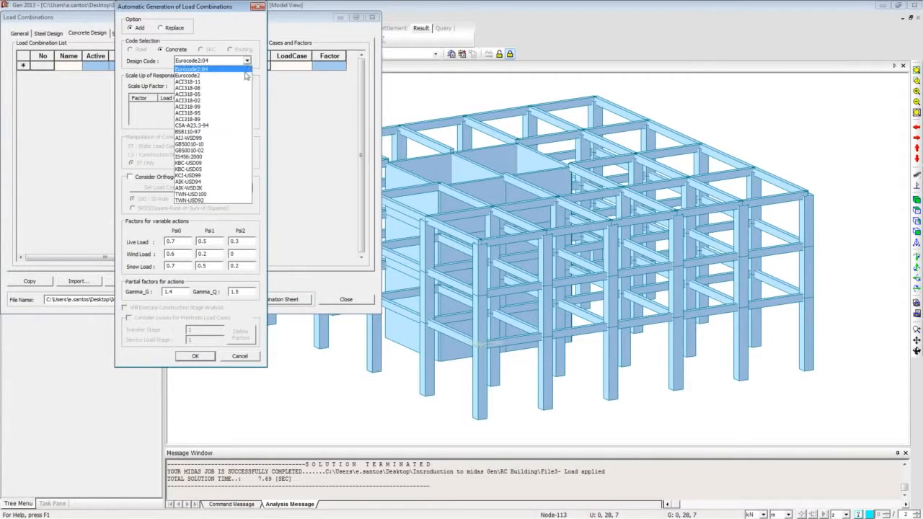
{"action": "left_click", "coordinate": [240, 82]}
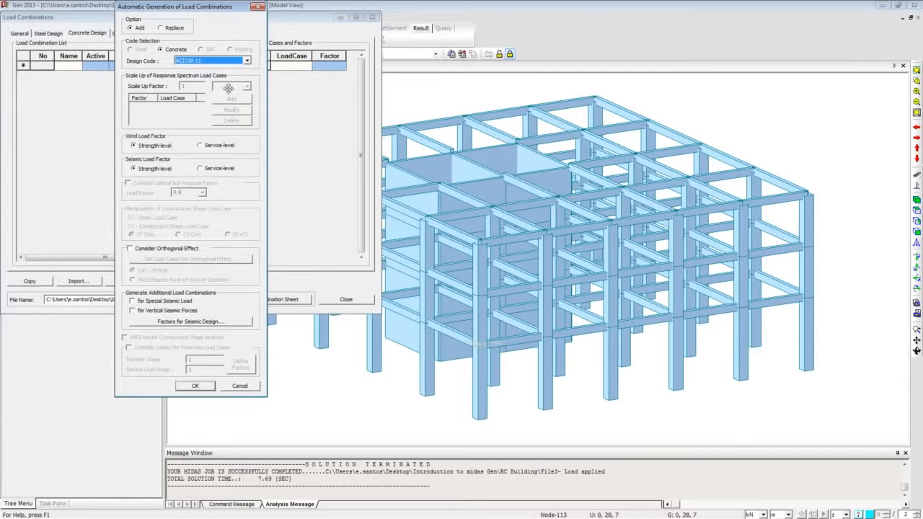
{"action": "left_click", "coordinate": [247, 60]}
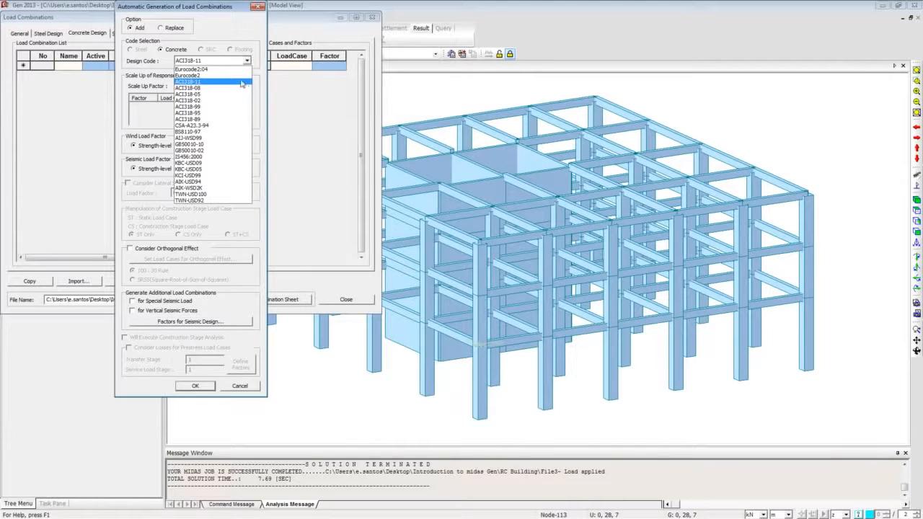
{"action": "left_click", "coordinate": [241, 82]}
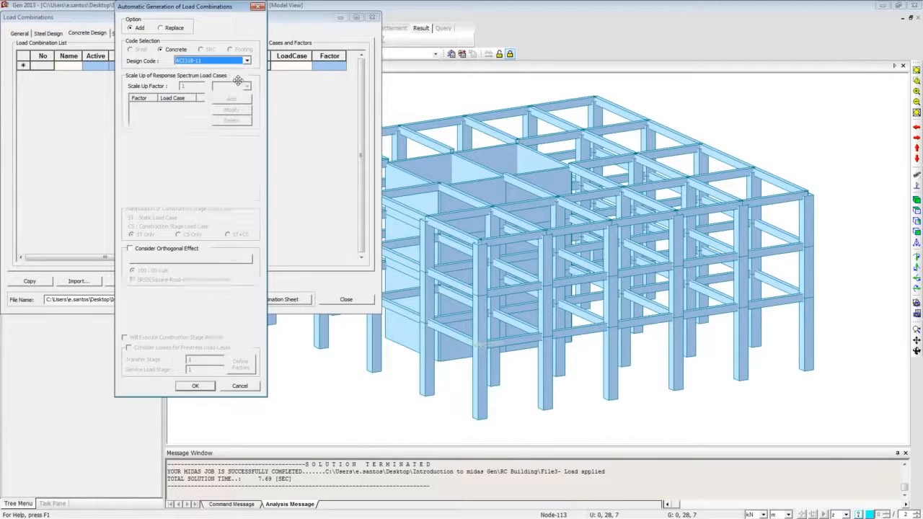
{"action": "left_click", "coordinate": [194, 387]}
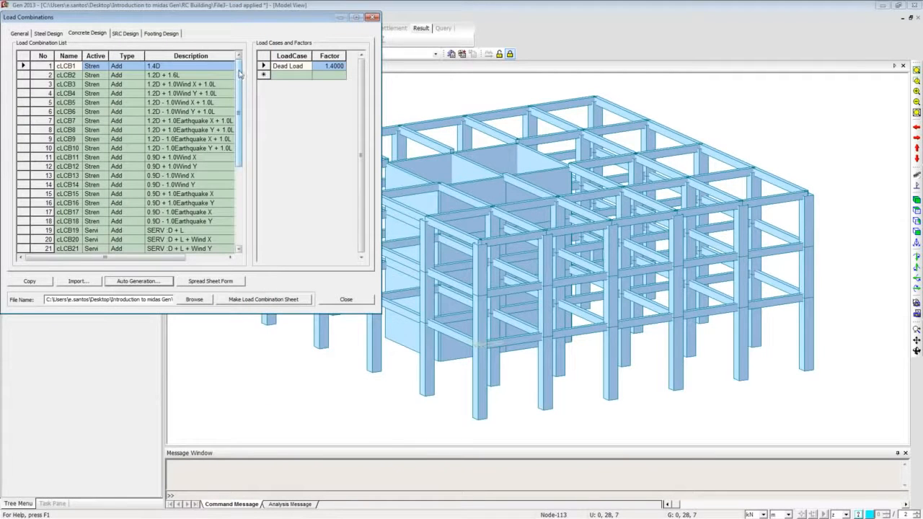
{"action": "mouse_move", "coordinate": [238, 89]}
{"action": "left_mouse_down"}
{"action": "mouse_move", "coordinate": [239, 161]}
{"action": "mouse_move", "coordinate": [244, 68]}
{"action": "left_mouse_up"}
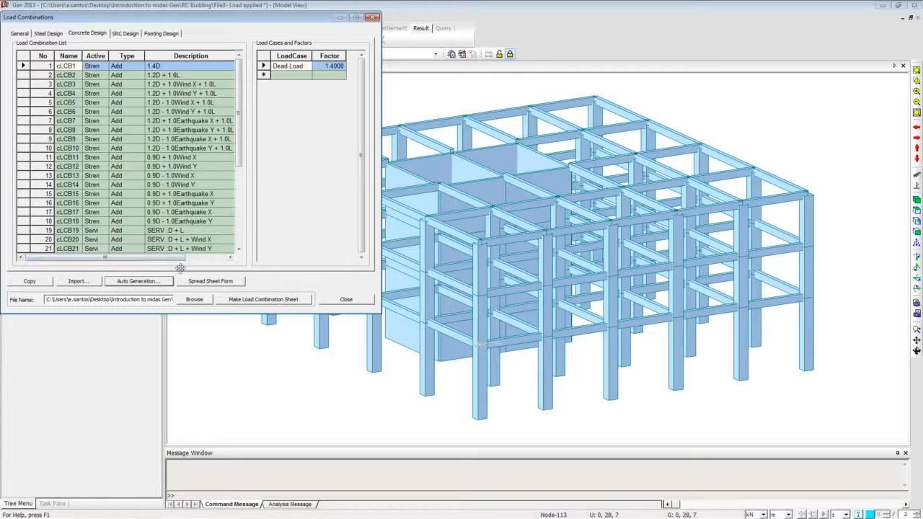
{"action": "left_click", "coordinate": [335, 302]}
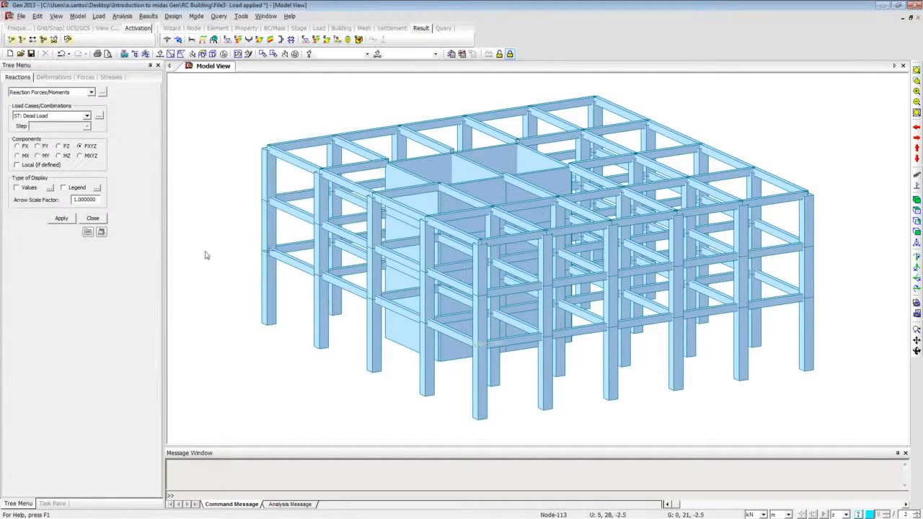
Display the FXYZ reactions for Dead Load with values and legend, and inspect them around the building's base
{"action": "left_click", "coordinate": [86, 117]}
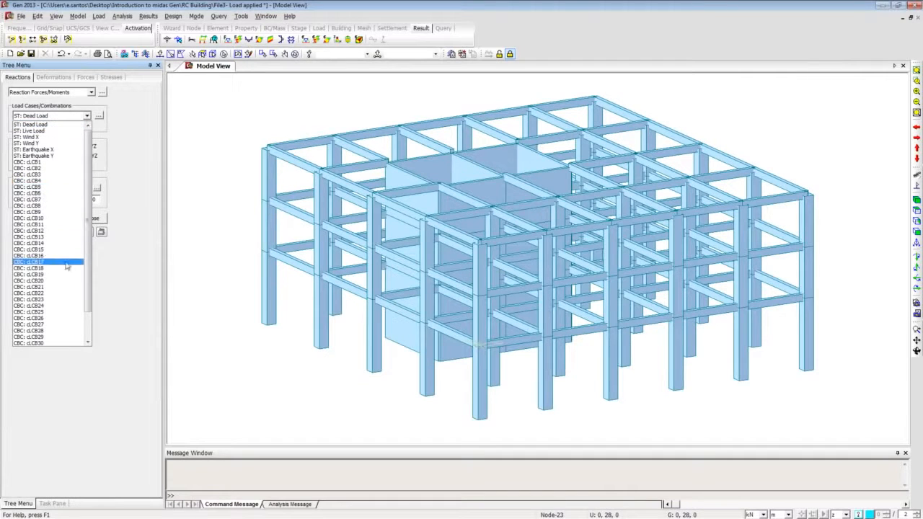
{"action": "left_click", "coordinate": [108, 134]}
{"action": "left_click", "coordinate": [87, 118]}
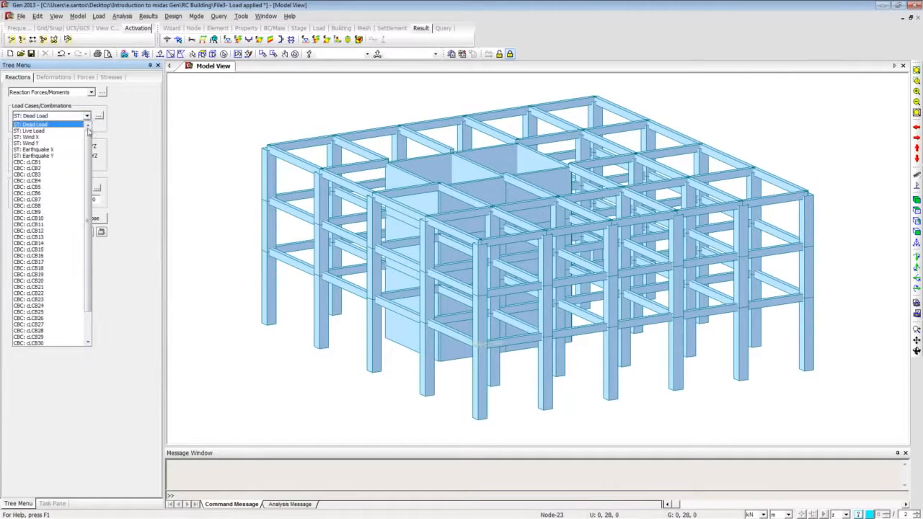
{"action": "left_click", "coordinate": [88, 121]}
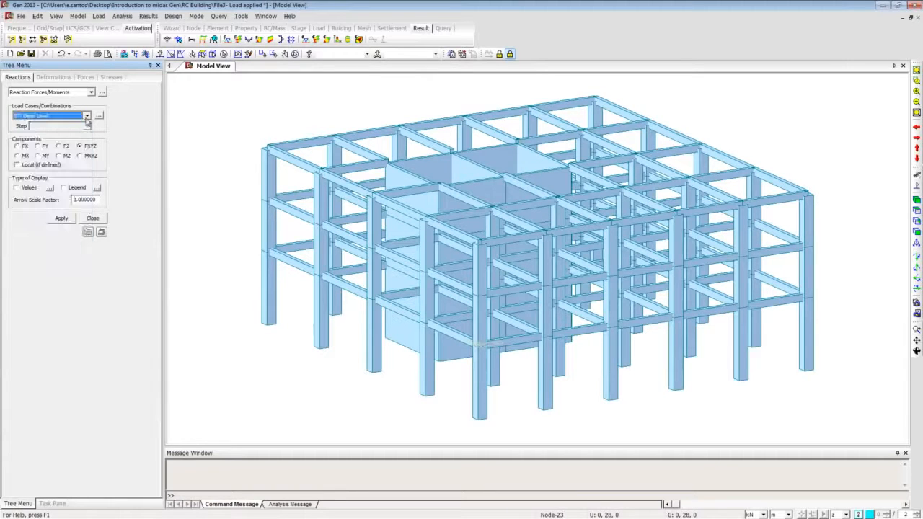
{"action": "left_click", "coordinate": [18, 189]}
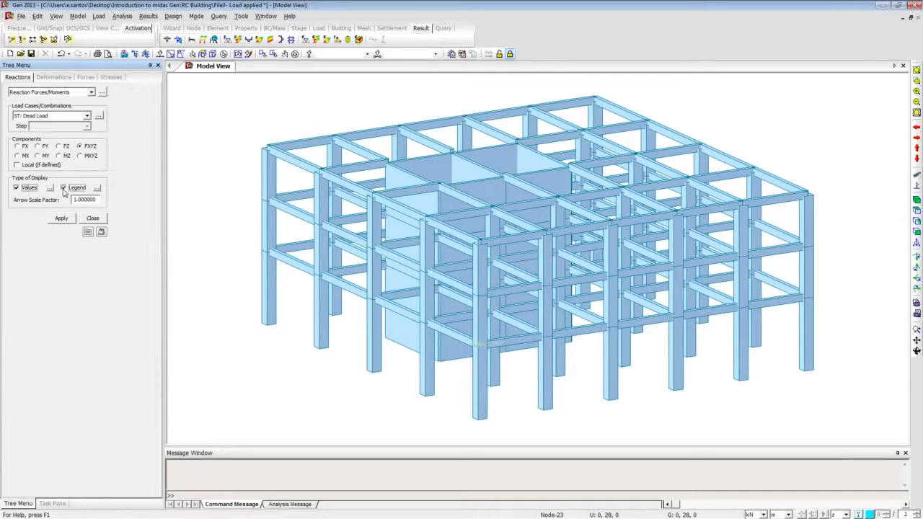
{"action": "left_click", "coordinate": [62, 218]}
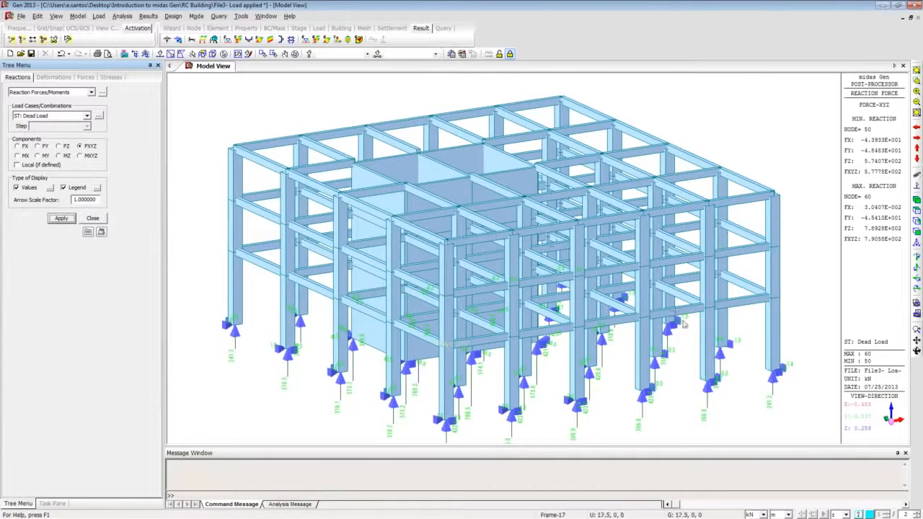
{"action": "middle_click_drag", "start_coordinate": [630, 344], "coordinate": [341, 343], "text": "ctrl"}
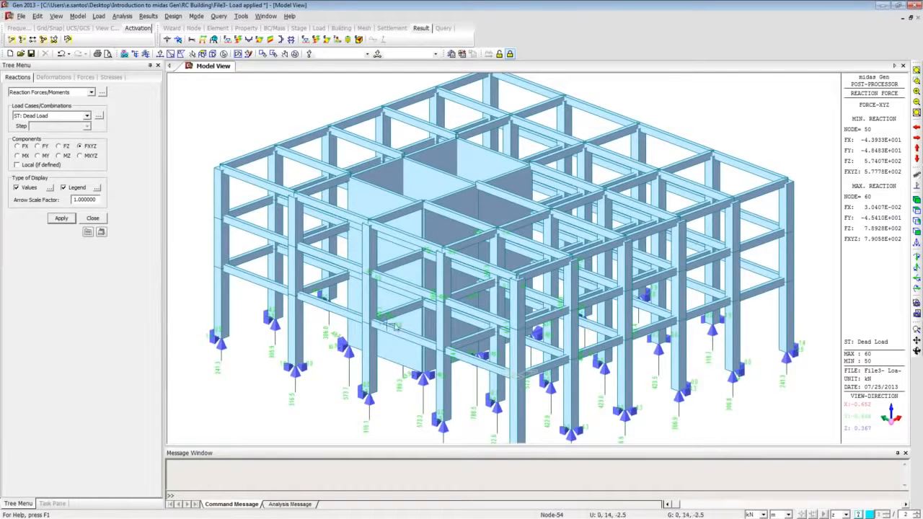
{"action": "middle_click_drag", "start_coordinate": [418, 316], "coordinate": [426, 289]}
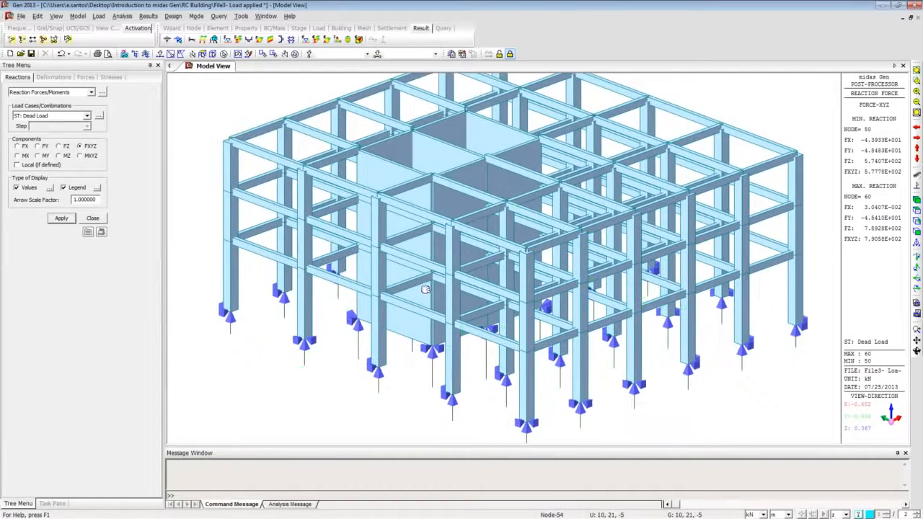
Open the reaction results table for nodes 1to120 with the Dead Load(ST) case activated
{"action": "left_click", "coordinate": [102, 94]}
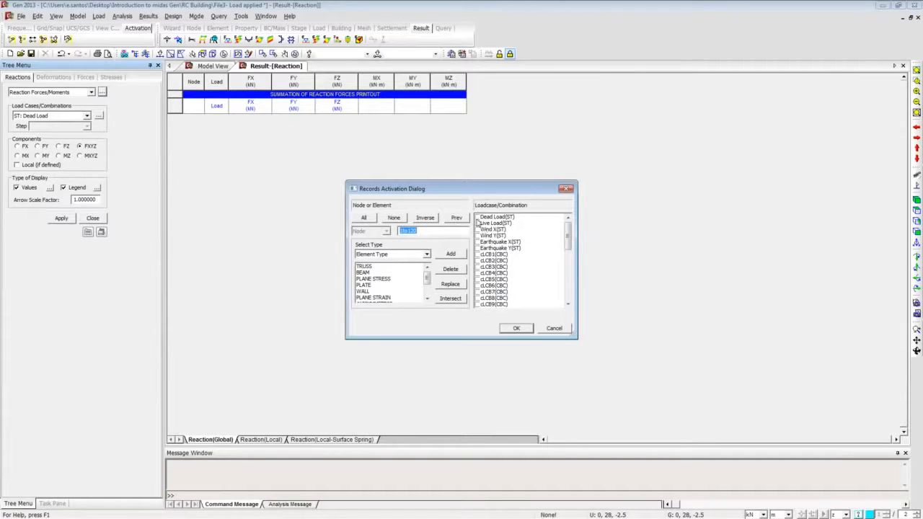
{"action": "left_click", "coordinate": [477, 217]}
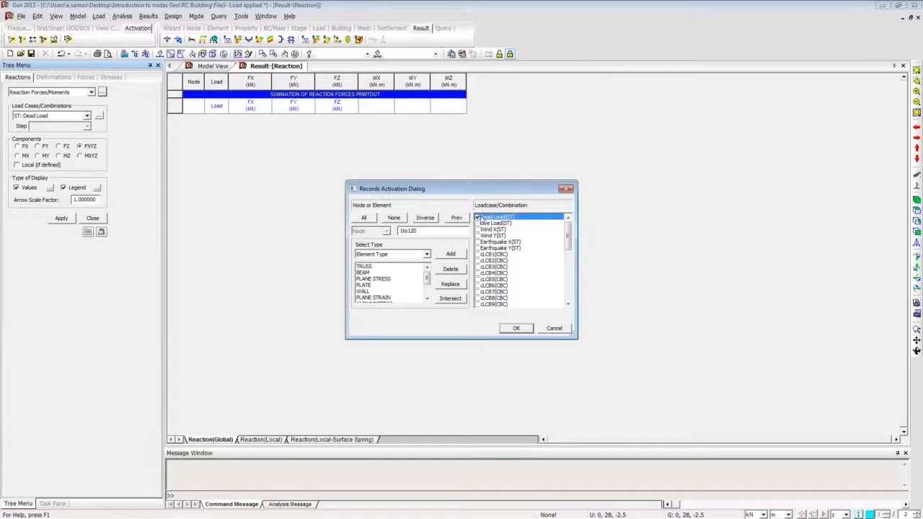
{"action": "left_click", "coordinate": [512, 330]}
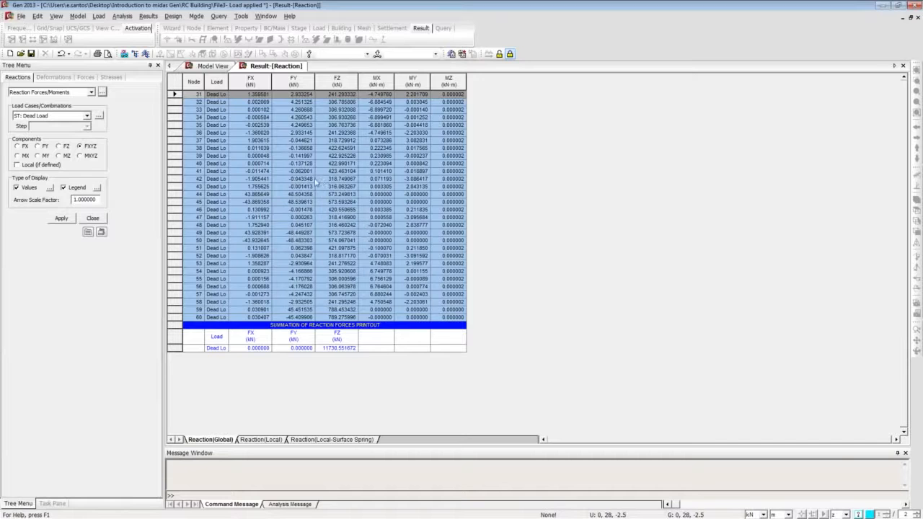
Export the dead load reaction table to the RC Building folder as an Excel file named Reaction(Global)
{"action": "right_click", "coordinate": [264, 153]}
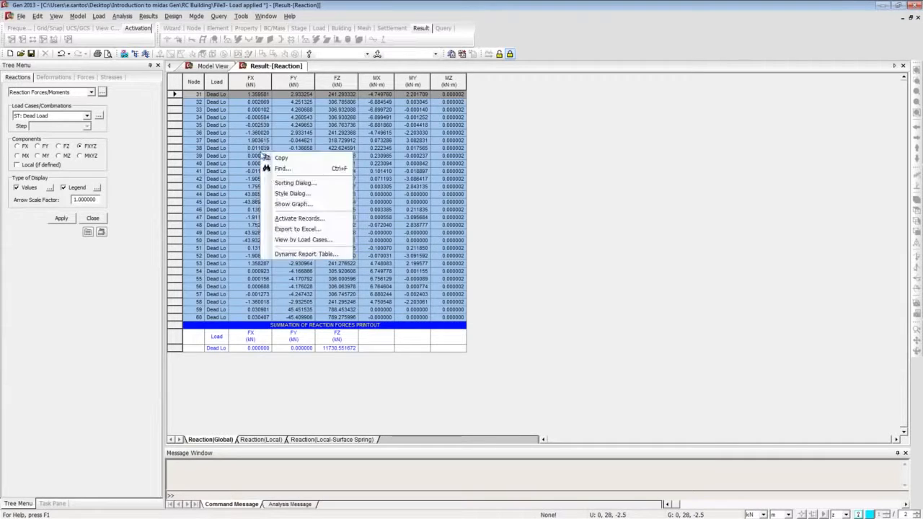
{"action": "left_click", "coordinate": [295, 229]}
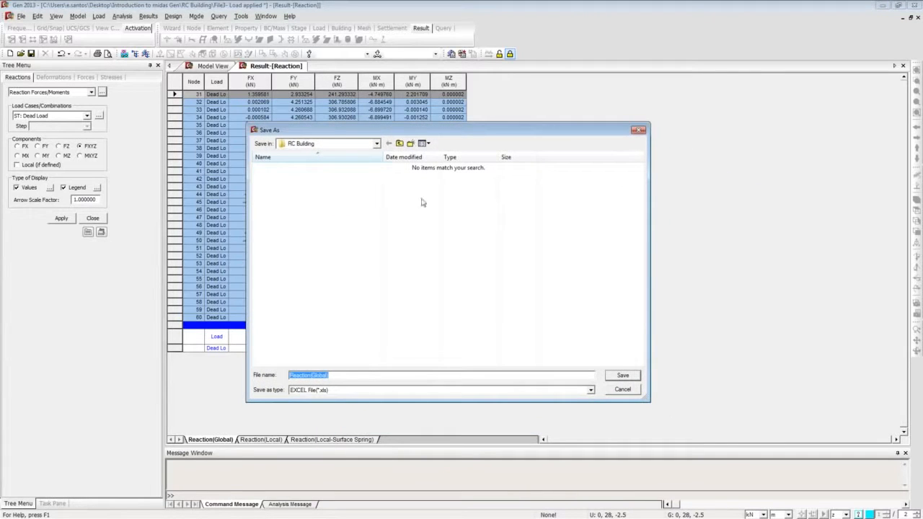
{"action": "left_click", "coordinate": [376, 143]}
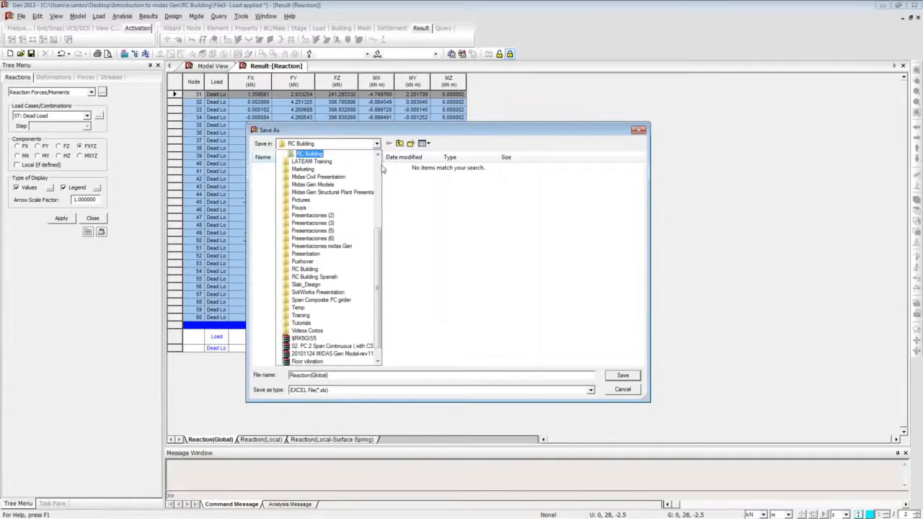
{"action": "left_click", "coordinate": [378, 154]}
{"action": "left_click", "coordinate": [378, 154]}
{"action": "left_click", "coordinate": [390, 137]}
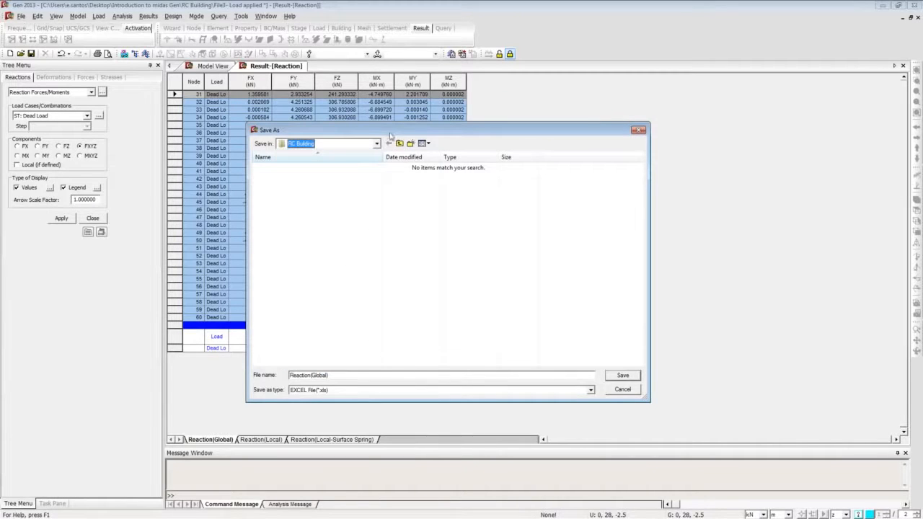
{"action": "left_click", "coordinate": [623, 376]}
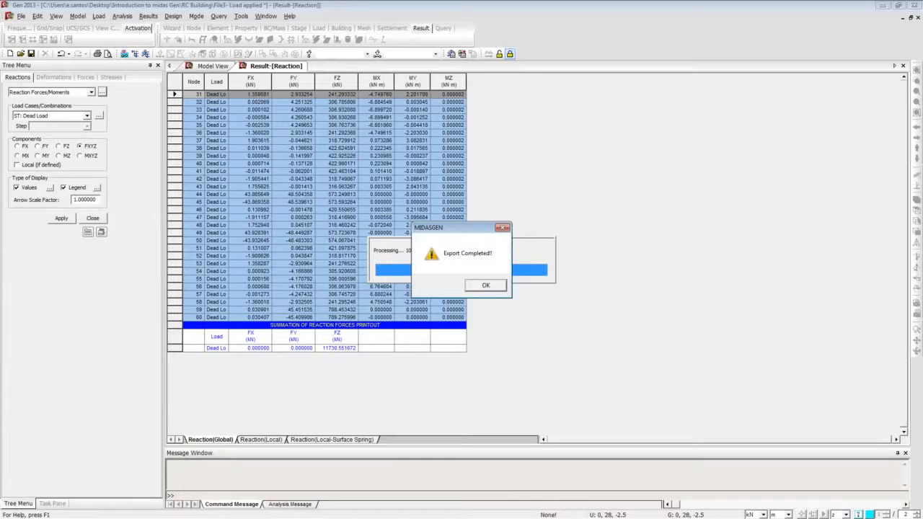
{"action": "left_click", "coordinate": [484, 286]}
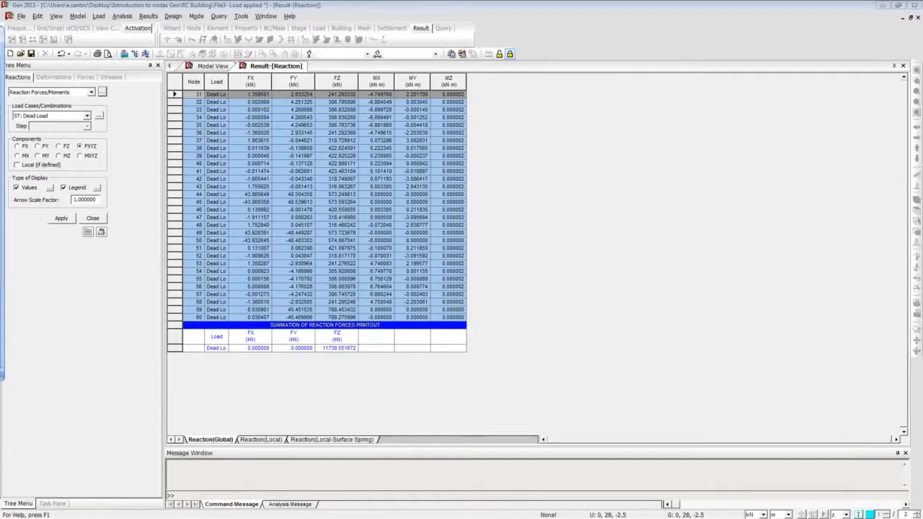
Switch to Excel to review the exported reactions down to the summation rows, and close the workbook and the reaction results table
{"action": "left_click_drag", "start_coordinate": [0, 73], "coordinate": [637, 45]}
{"action": "left_click", "coordinate": [783, 218]}
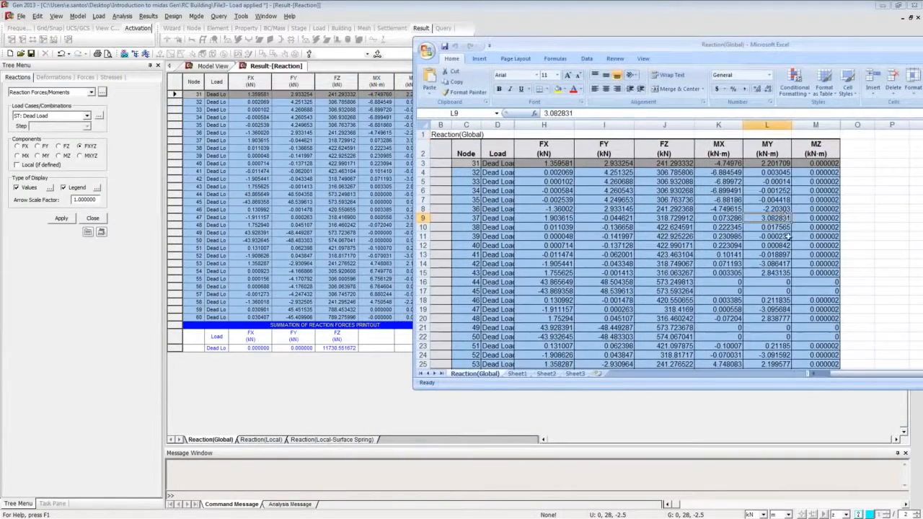
{"action": "scroll", "coordinate": [579, 289], "scroll_direction": "down", "scroll_amount": 6}
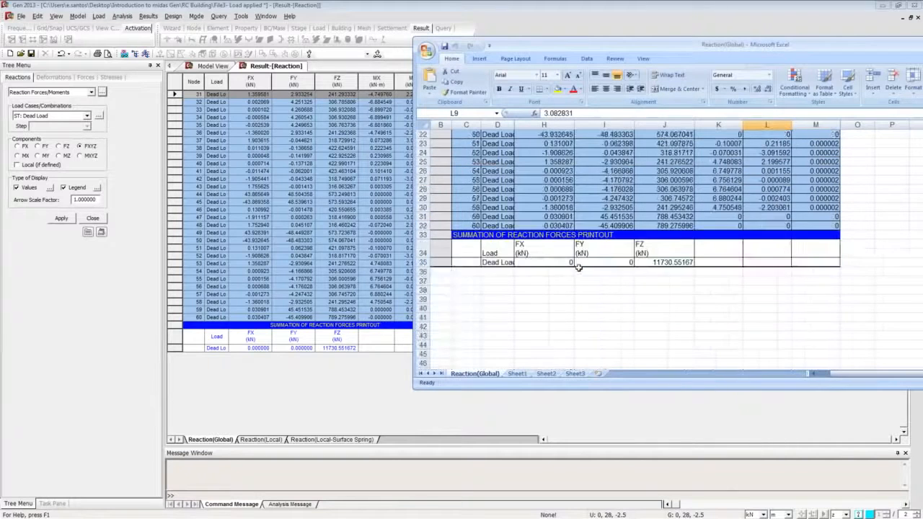
{"action": "left_click", "coordinate": [610, 251]}
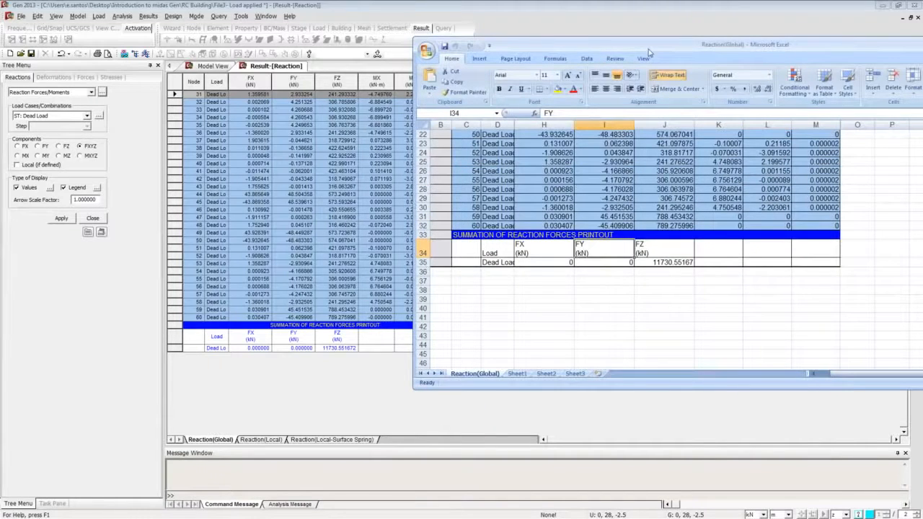
{"action": "left_click_drag", "start_coordinate": [648, 52], "coordinate": [470, 64]}
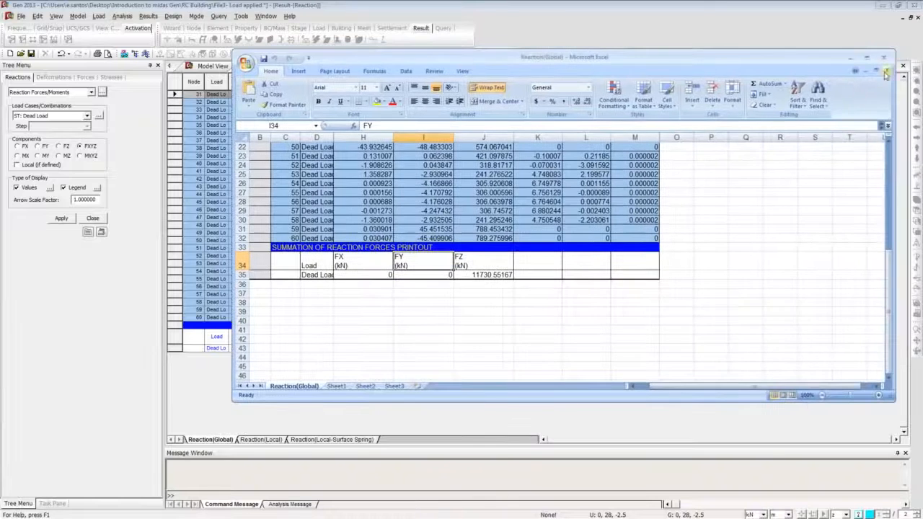
{"action": "left_click", "coordinate": [884, 58]}
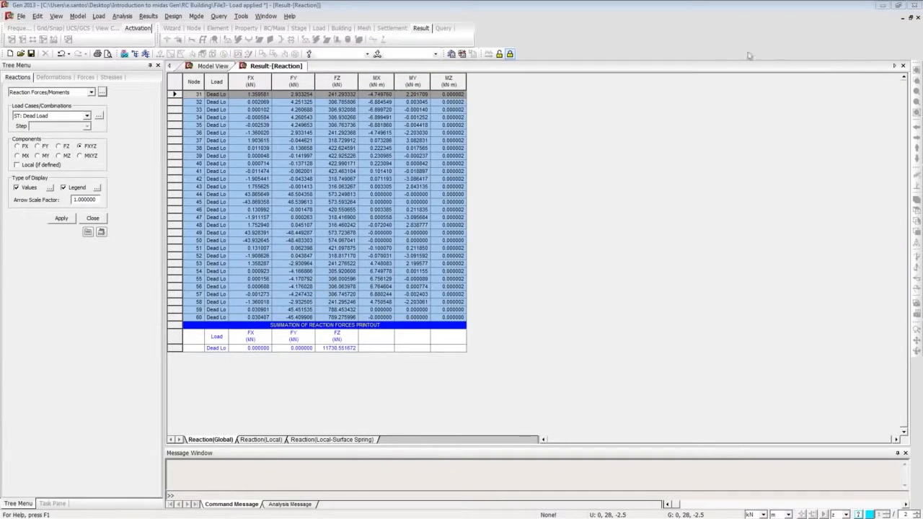
{"action": "left_click", "coordinate": [903, 65]}
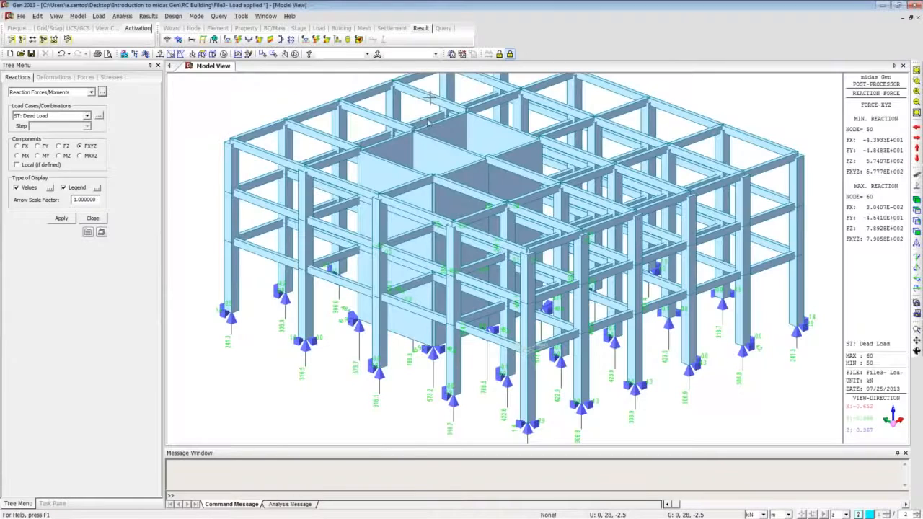
Display the Dead Load DXYZ displacement contour with deformed shape, values and legend, and inspect the building from several sides
{"action": "left_click", "coordinate": [917, 200]}
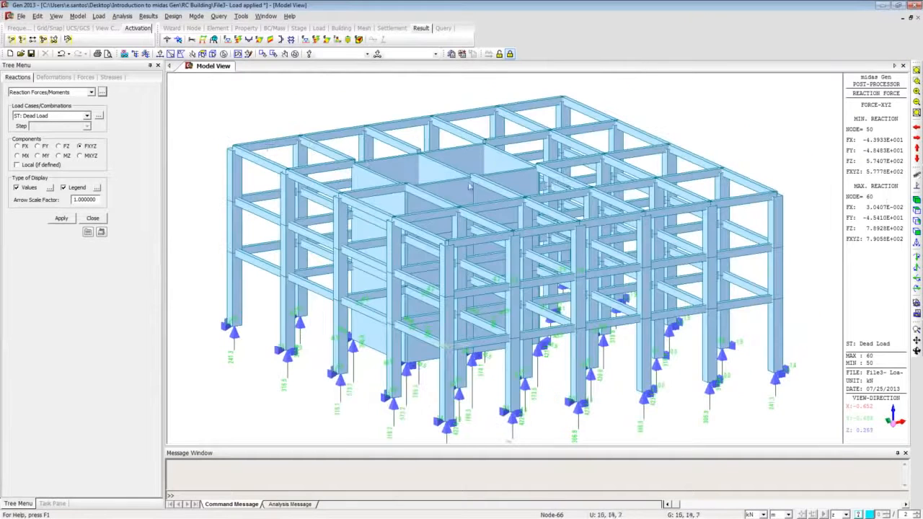
{"action": "left_click", "coordinate": [148, 16]}
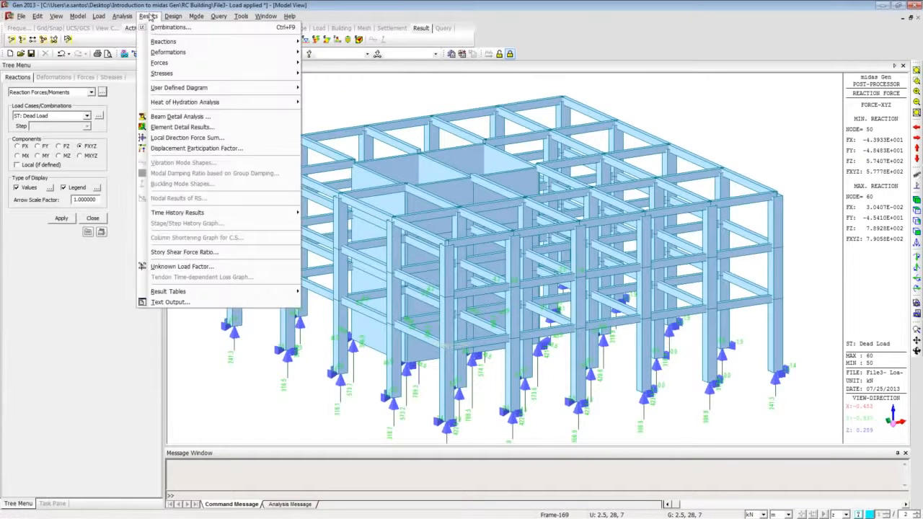
{"action": "mouse_move", "coordinate": [163, 52]}
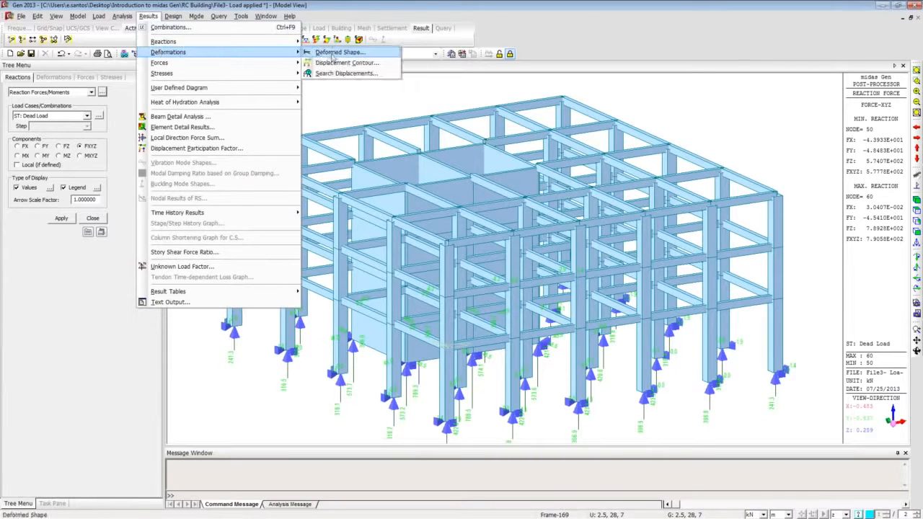
{"action": "left_click", "coordinate": [330, 54]}
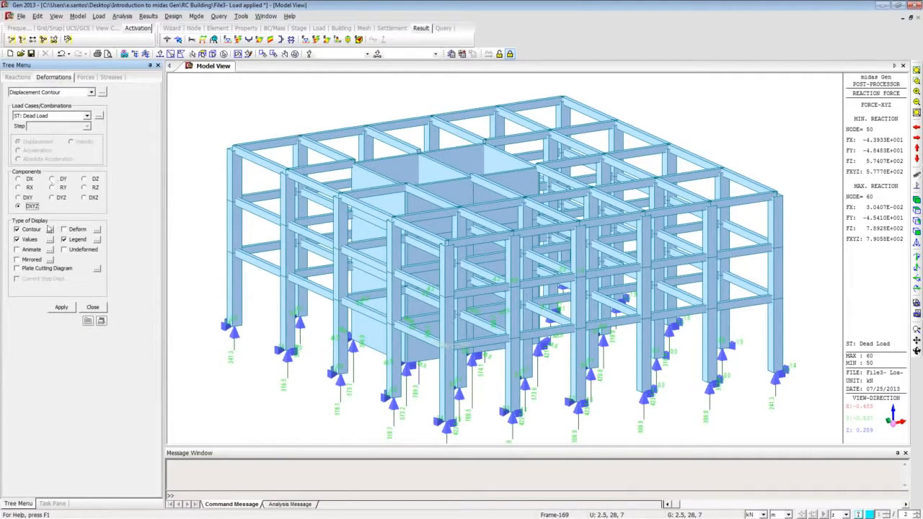
{"action": "left_click", "coordinate": [97, 229]}
{"action": "left_click", "coordinate": [465, 299]}
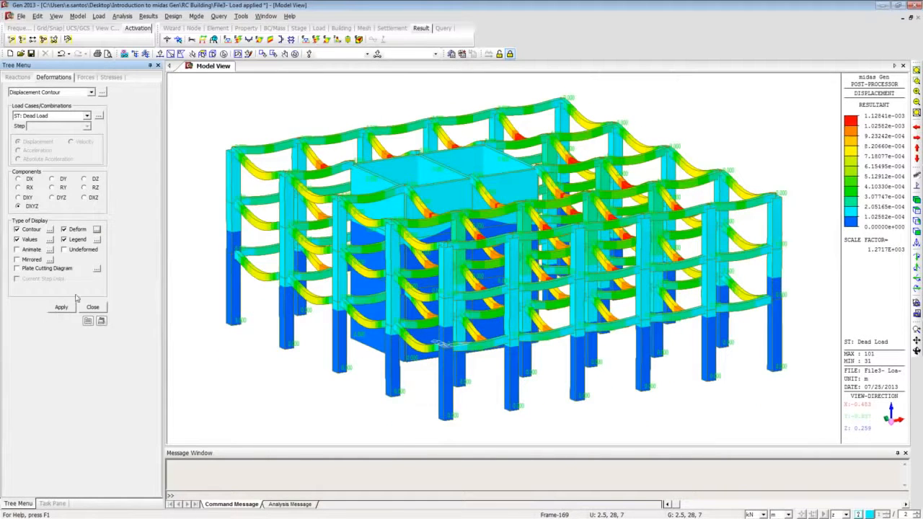
{"action": "middle_click_drag", "start_coordinate": [286, 266], "coordinate": [385, 278], "text": "ctrl"}
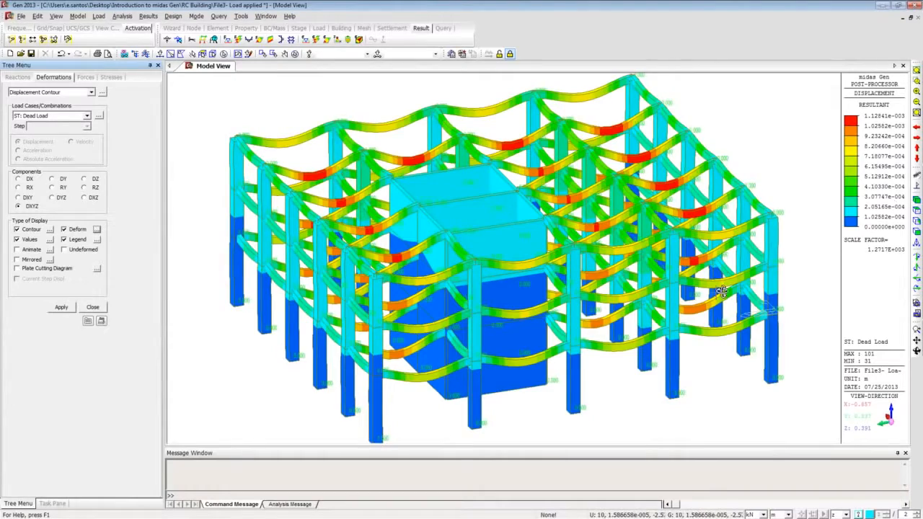
{"action": "middle_click_drag", "start_coordinate": [721, 293], "coordinate": [570, 312], "text": "ctrl"}
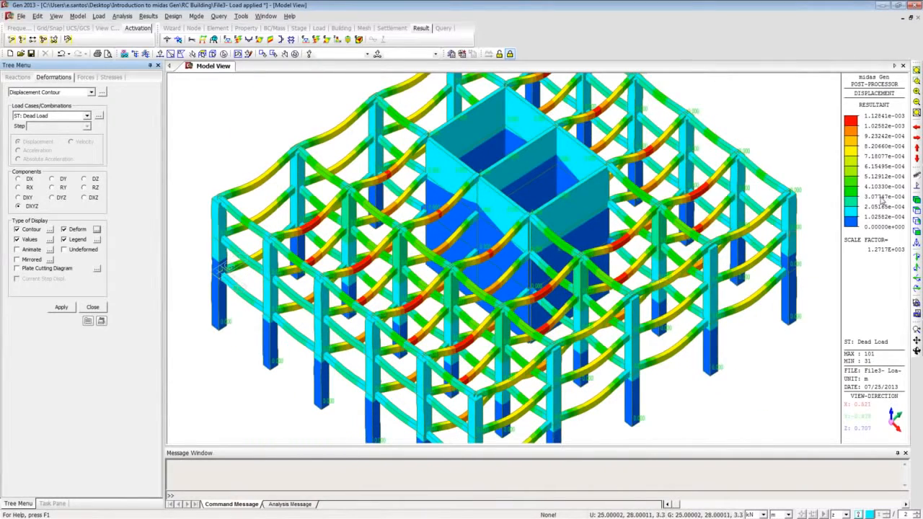
{"action": "left_click", "coordinate": [917, 207]}
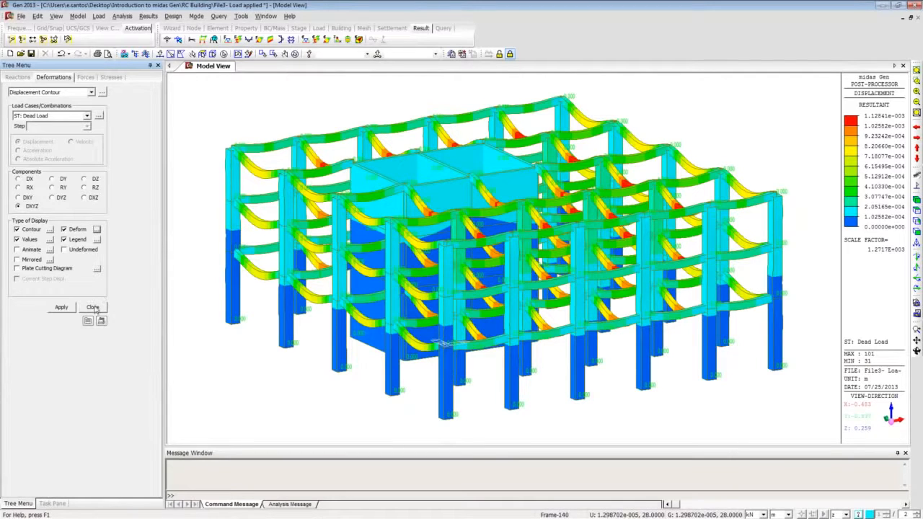
Display the displacement contour for the Live Load case
{"action": "left_click", "coordinate": [85, 116]}
{"action": "left_click", "coordinate": [77, 135]}
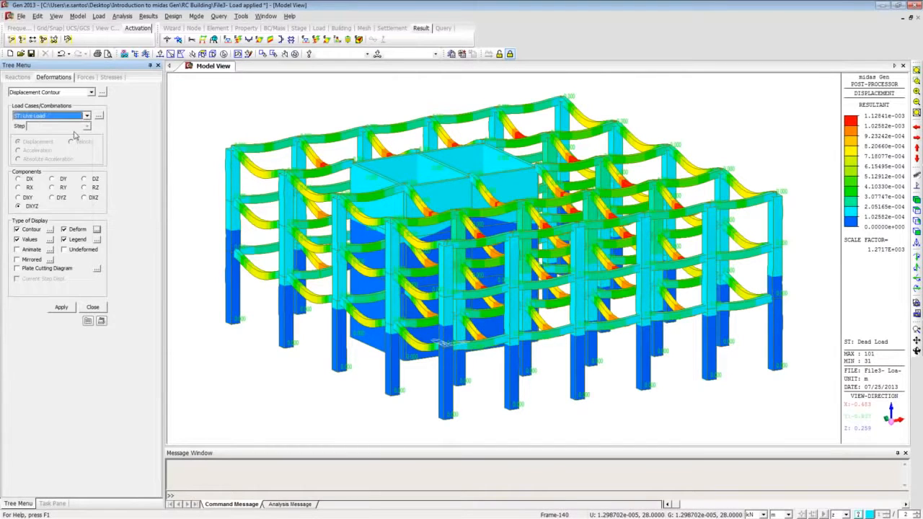
{"action": "left_click", "coordinate": [61, 308]}
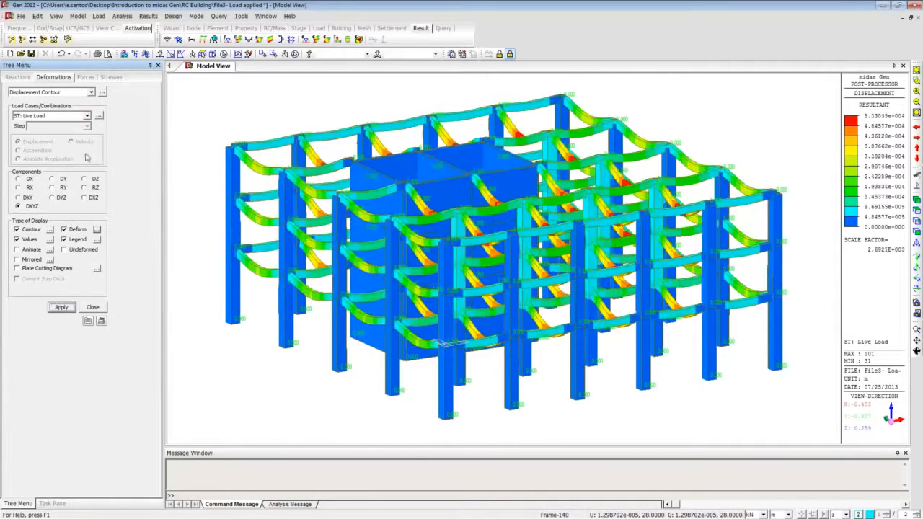
Return the displacement contour to the Dead Load case and close the deformation results settings
{"action": "left_click", "coordinate": [86, 117]}
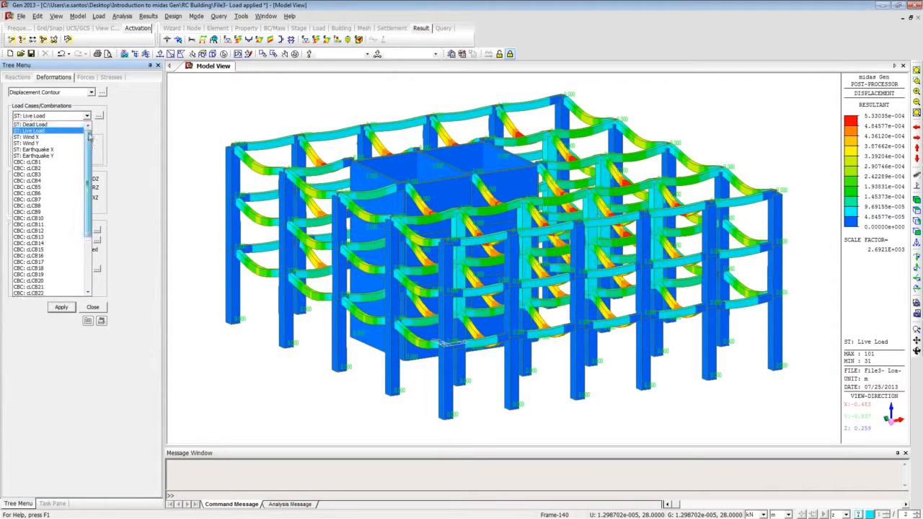
{"action": "left_click", "coordinate": [62, 125]}
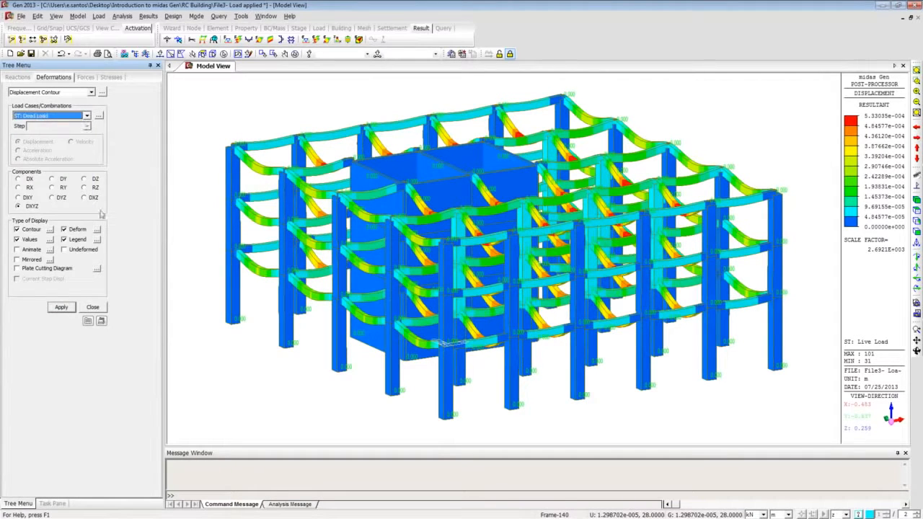
{"action": "left_click", "coordinate": [61, 308]}
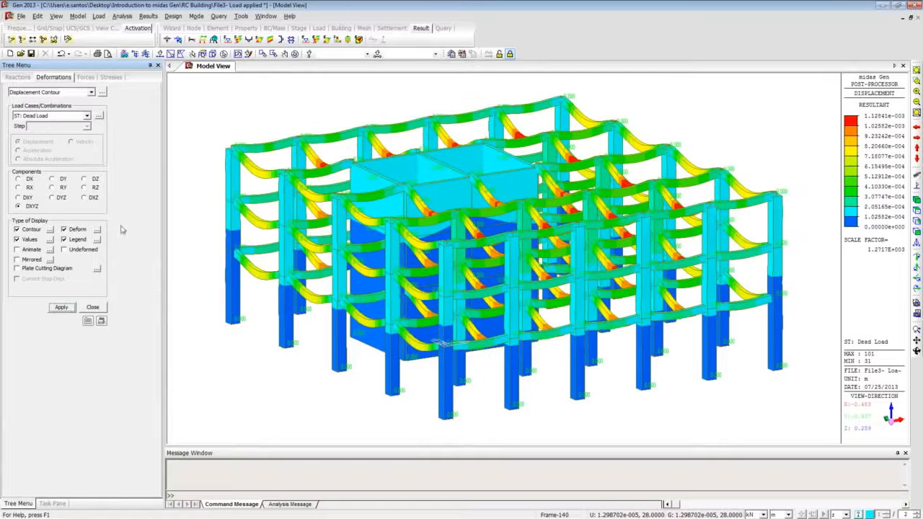
{"action": "left_click", "coordinate": [98, 308]}
{"action": "left_click", "coordinate": [99, 309]}
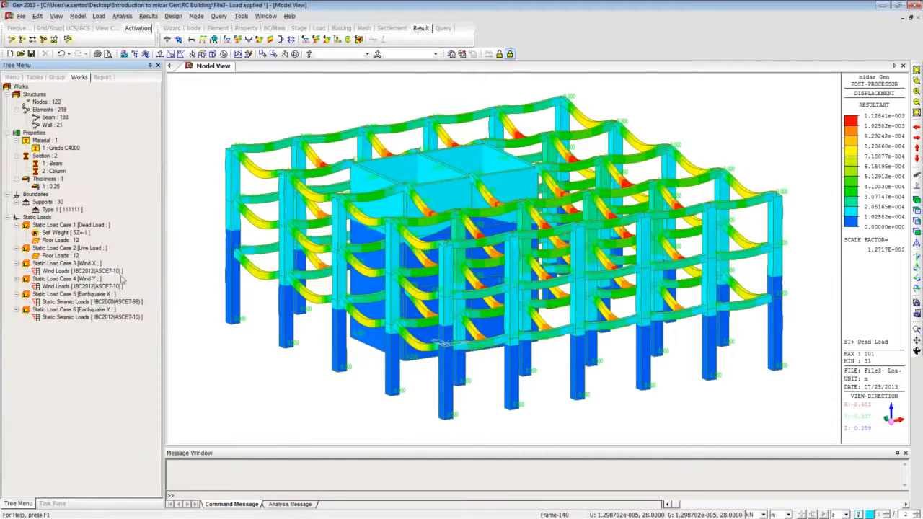
Change the concrete design code, leaving the special provisions for seismic design off
{"action": "left_click", "coordinate": [178, 17]}
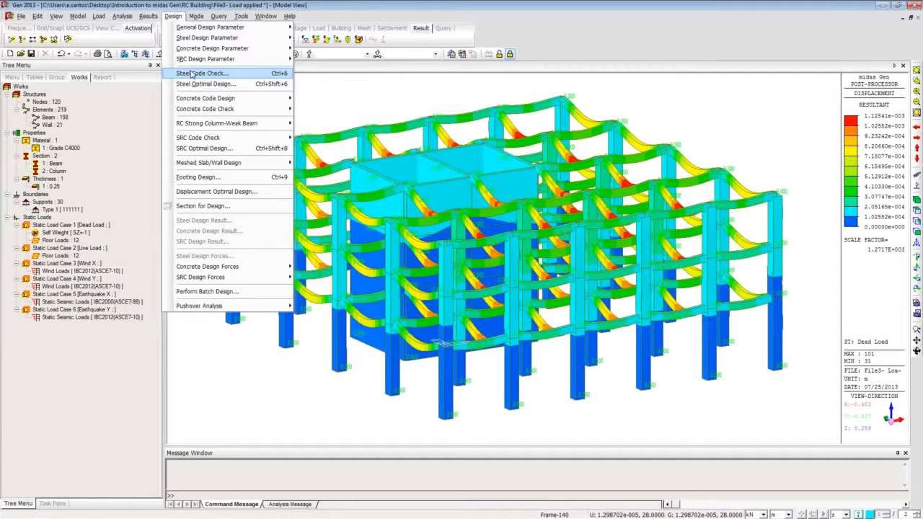
{"action": "mouse_move", "coordinate": [241, 51]}
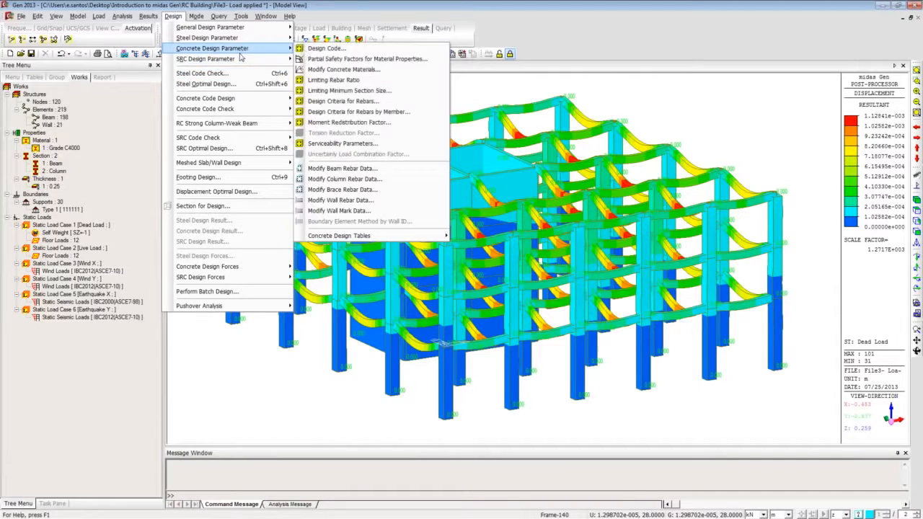
{"action": "left_click", "coordinate": [326, 48]}
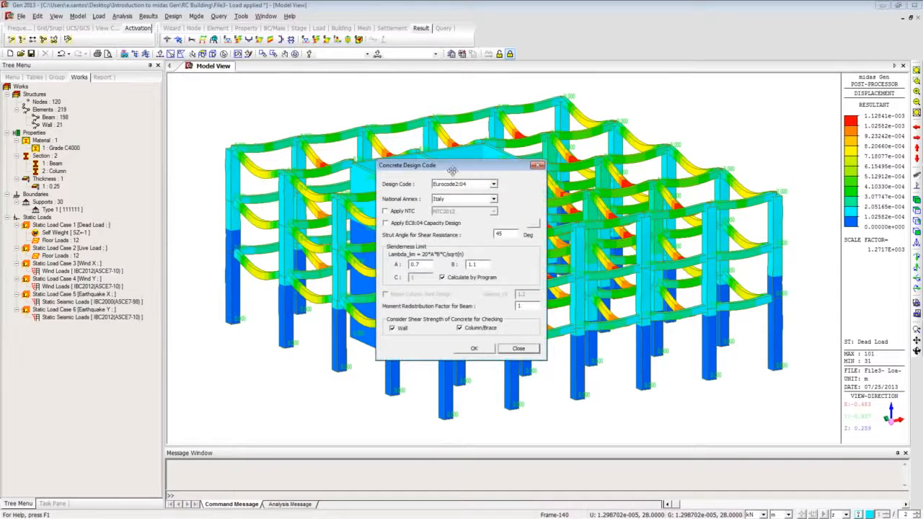
{"action": "left_click", "coordinate": [489, 184]}
{"action": "left_click", "coordinate": [454, 208]}
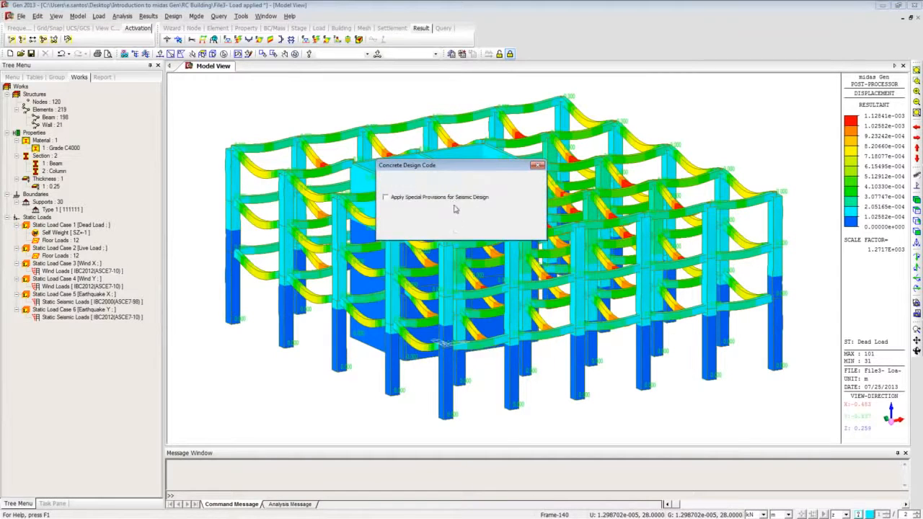
{"action": "left_click", "coordinate": [468, 229]}
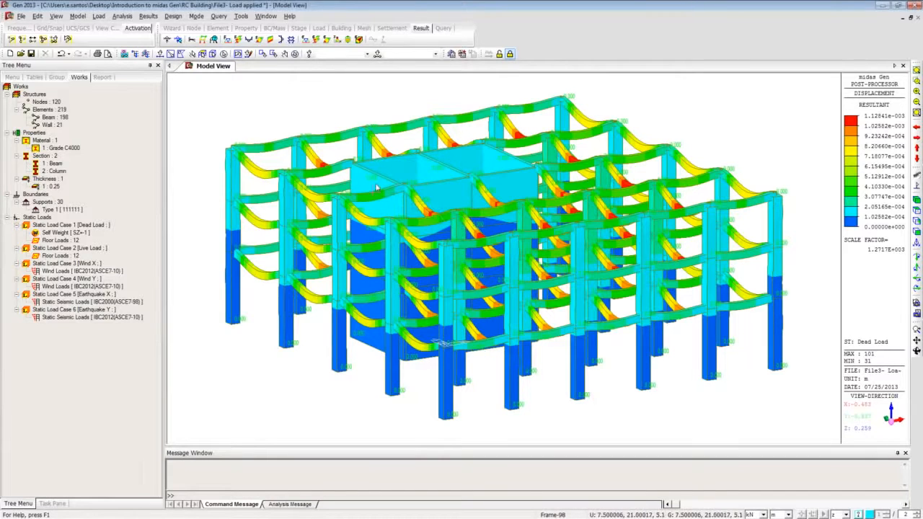
Run the concrete code design for the building's beams
{"action": "left_click", "coordinate": [122, 16]}
{"action": "left_click", "coordinate": [122, 16]}
{"action": "left_click", "coordinate": [174, 16]}
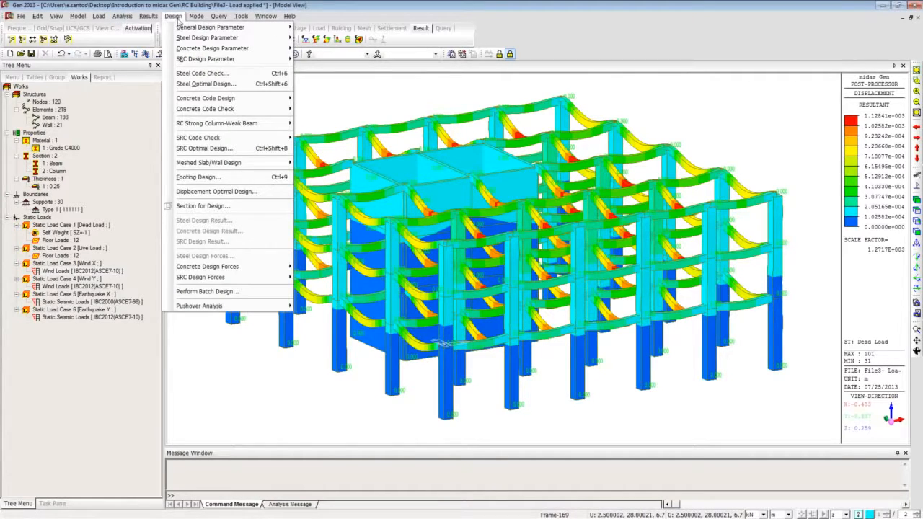
{"action": "mouse_move", "coordinate": [232, 99]}
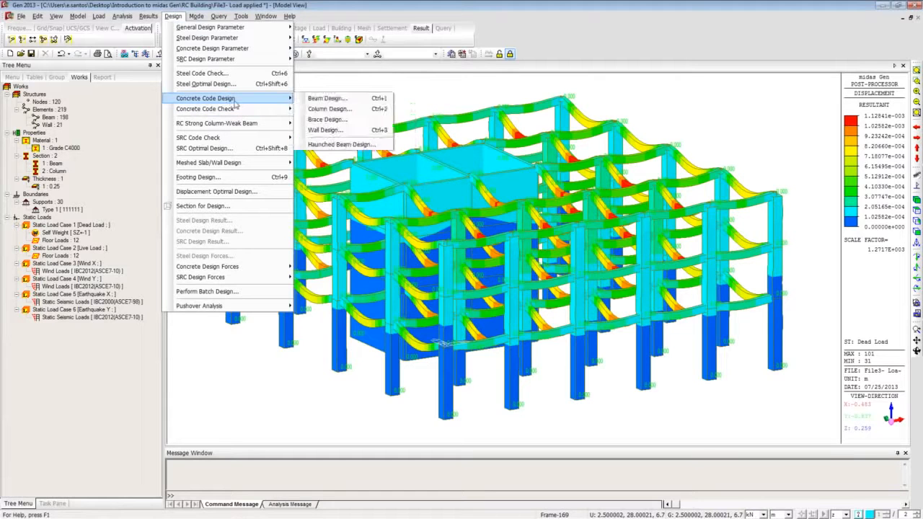
{"action": "left_click", "coordinate": [351, 104]}
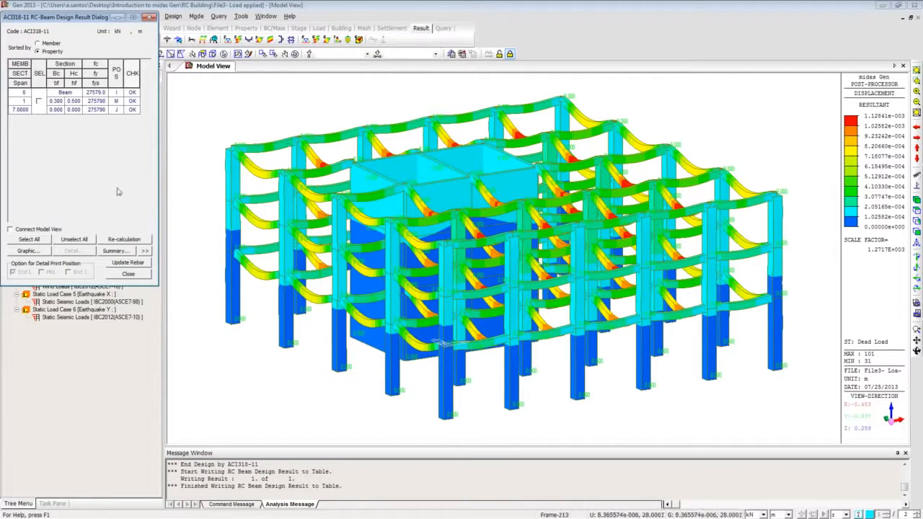
List the beam design results by member and expand the table to show the moment, shear and rebar columns
{"action": "left_click", "coordinate": [38, 43]}
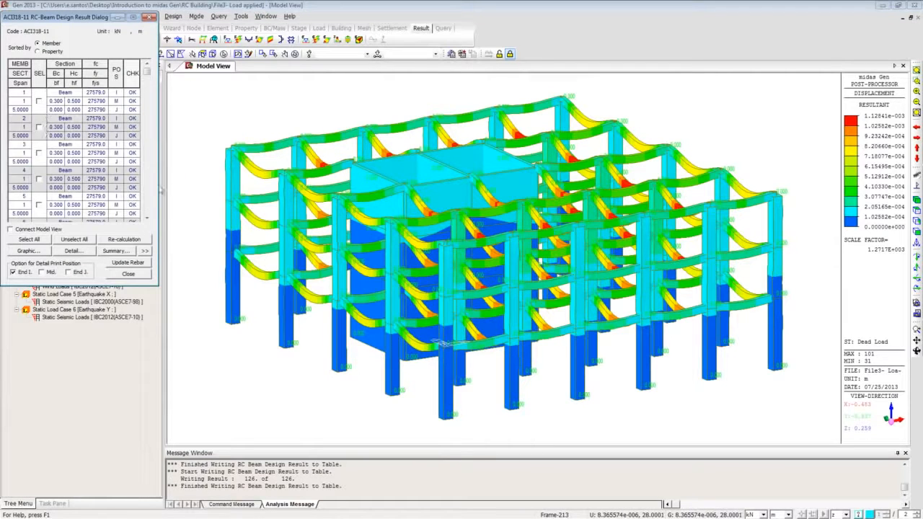
{"action": "left_click", "coordinate": [145, 251]}
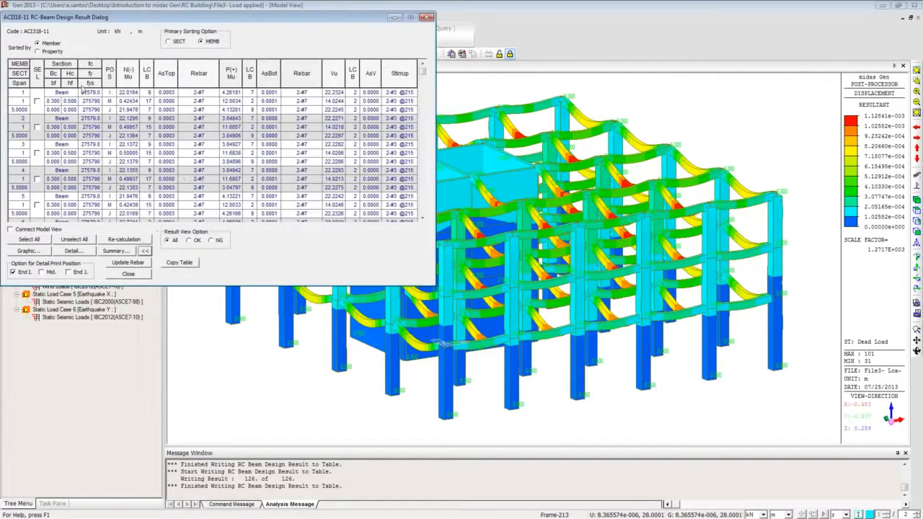
{"action": "left_click_drag", "start_coordinate": [422, 75], "coordinate": [425, 68]}
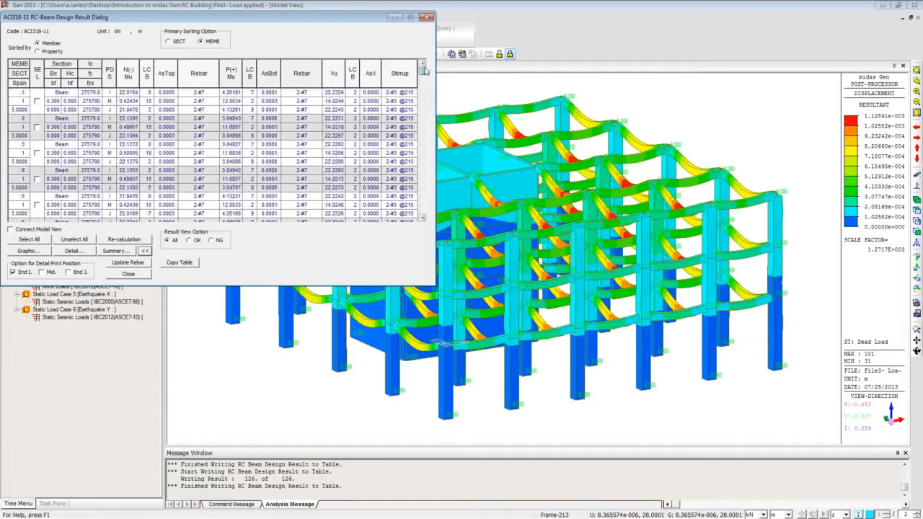
Open the graphic design report for beam member 2 and enlarge its preview window
{"action": "left_click", "coordinate": [37, 127]}
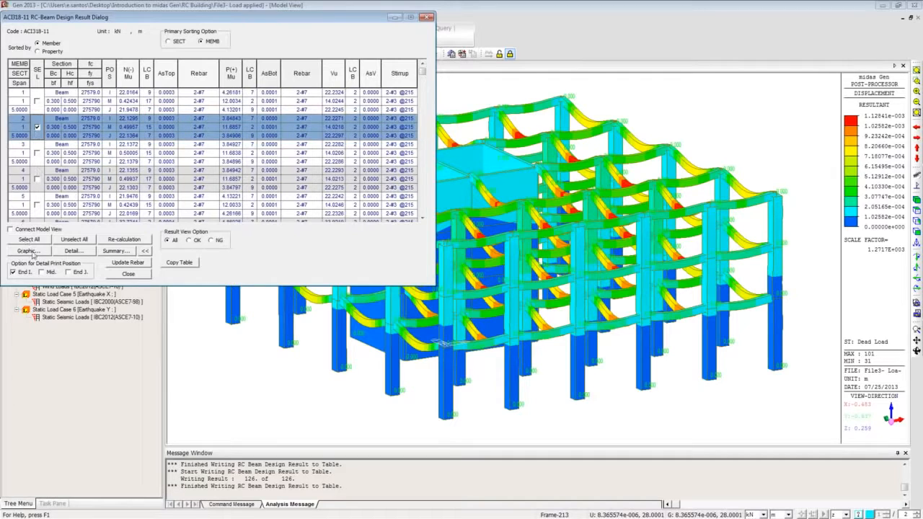
{"action": "left_click", "coordinate": [29, 251]}
{"action": "left_click_drag", "start_coordinate": [0, 88], "coordinate": [461, 76]}
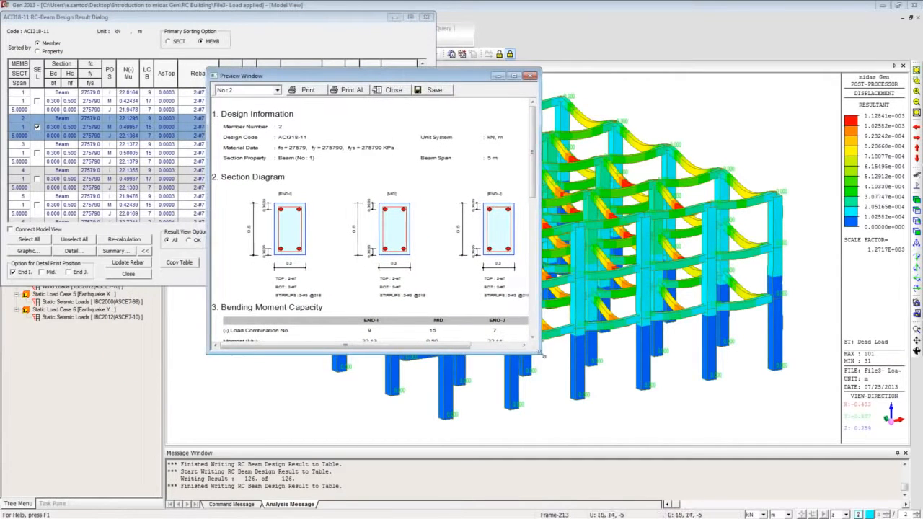
{"action": "left_click_drag", "start_coordinate": [541, 353], "coordinate": [750, 491]}
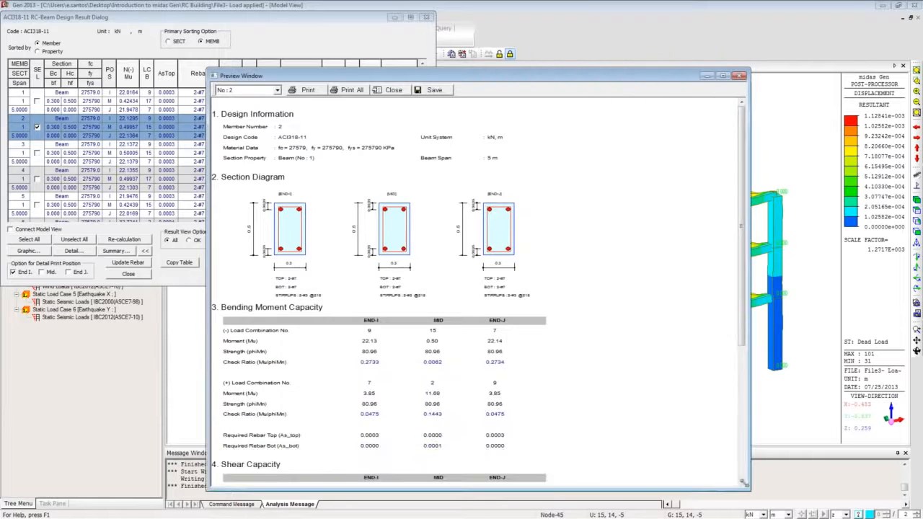
Review the section diagrams, bending moment capacity and shear capacity in member 2's report, and close the preview
{"action": "scroll", "coordinate": [556, 378], "scroll_direction": "down", "scroll_amount": 5}
{"action": "scroll", "coordinate": [551, 321], "scroll_direction": "down", "scroll_amount": 1}
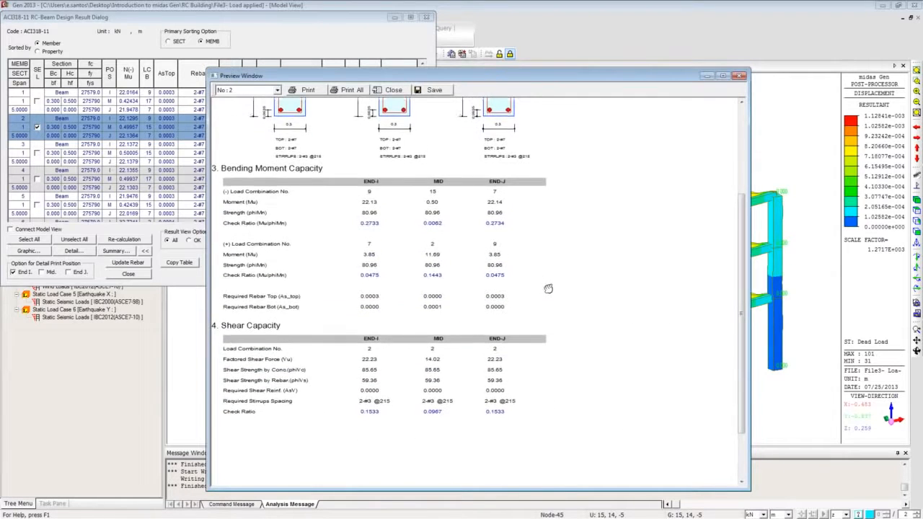
{"action": "scroll", "coordinate": [566, 339], "scroll_direction": "up", "scroll_amount": 2}
{"action": "scroll", "coordinate": [581, 345], "scroll_direction": "down", "scroll_amount": 1}
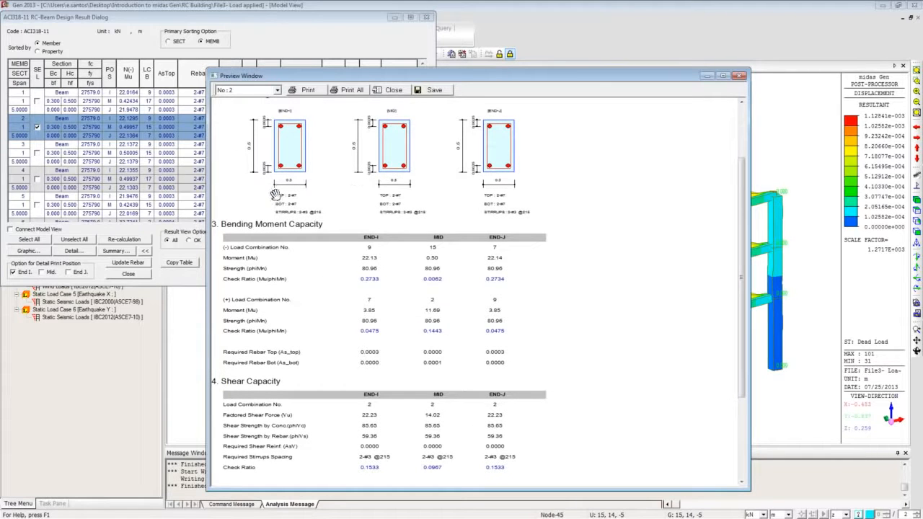
{"action": "left_click_drag", "start_coordinate": [561, 413], "coordinate": [566, 388]}
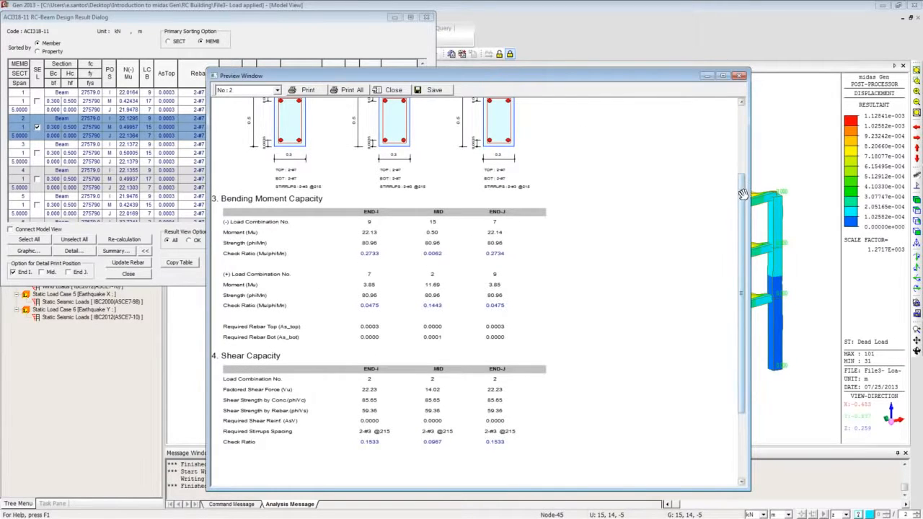
{"action": "scroll", "coordinate": [742, 181], "scroll_direction": "up", "scroll_amount": 3}
{"action": "left_click", "coordinate": [740, 76]}
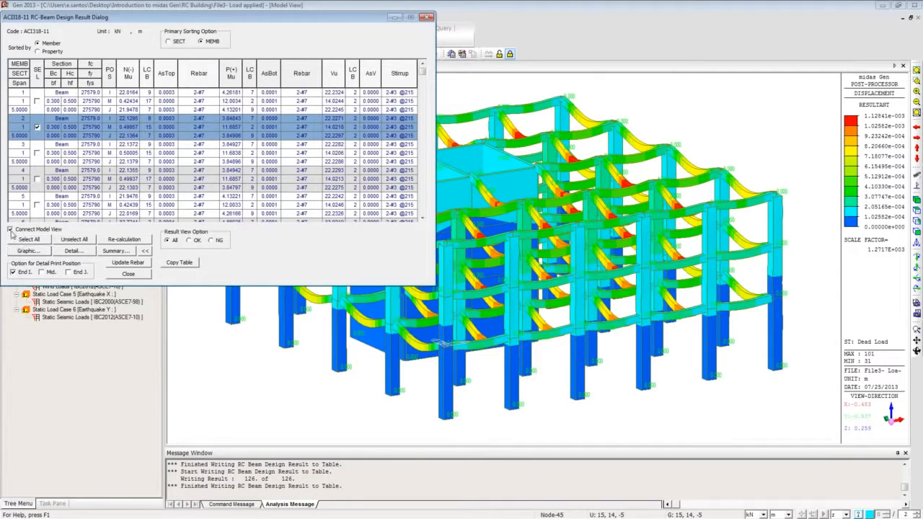
Link the collapsed beam result list to the model view, locate members 4 and 5 in the building, and close the results
{"action": "left_click", "coordinate": [10, 229]}
{"action": "left_click", "coordinate": [145, 250]}
{"action": "left_click", "coordinate": [38, 181]}
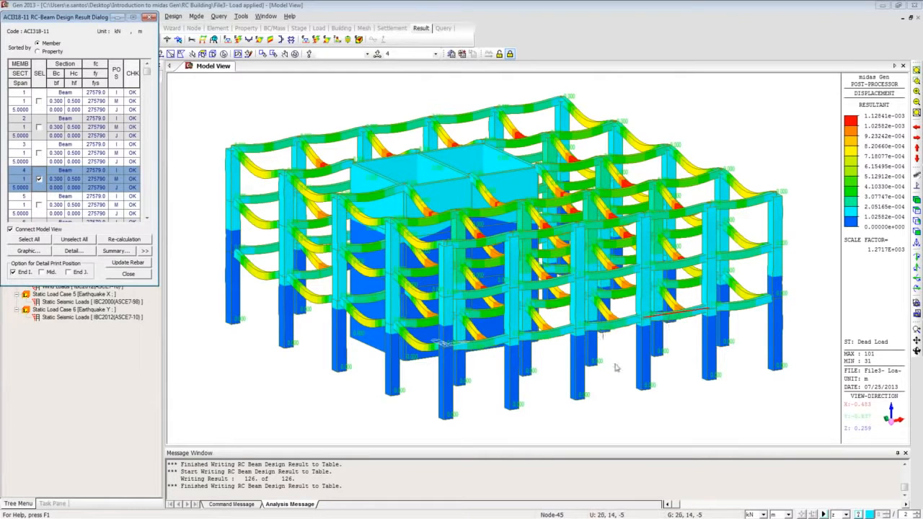
{"action": "left_click", "coordinate": [39, 205]}
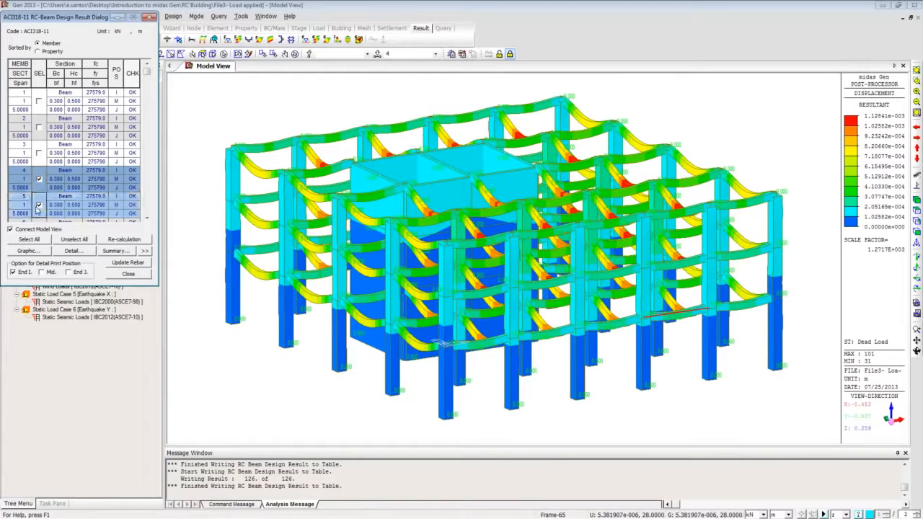
{"action": "left_click", "coordinate": [39, 180]}
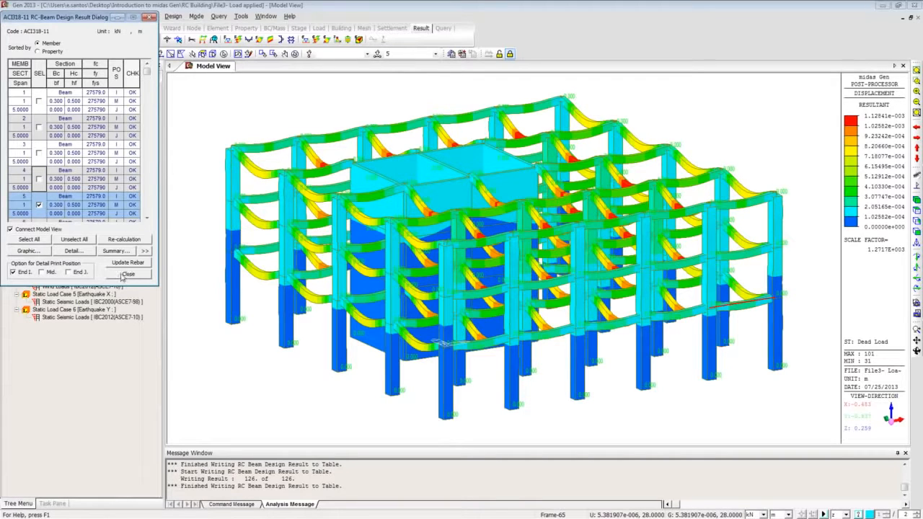
{"action": "left_click", "coordinate": [127, 275]}
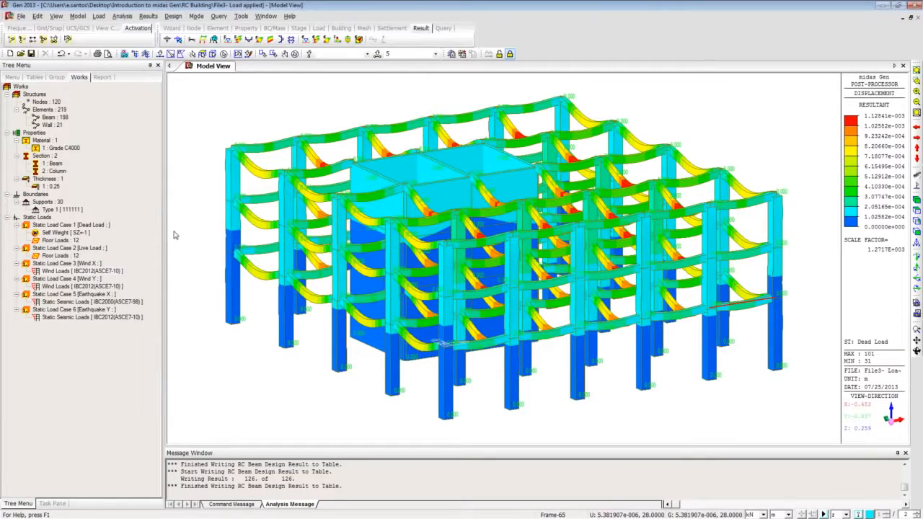